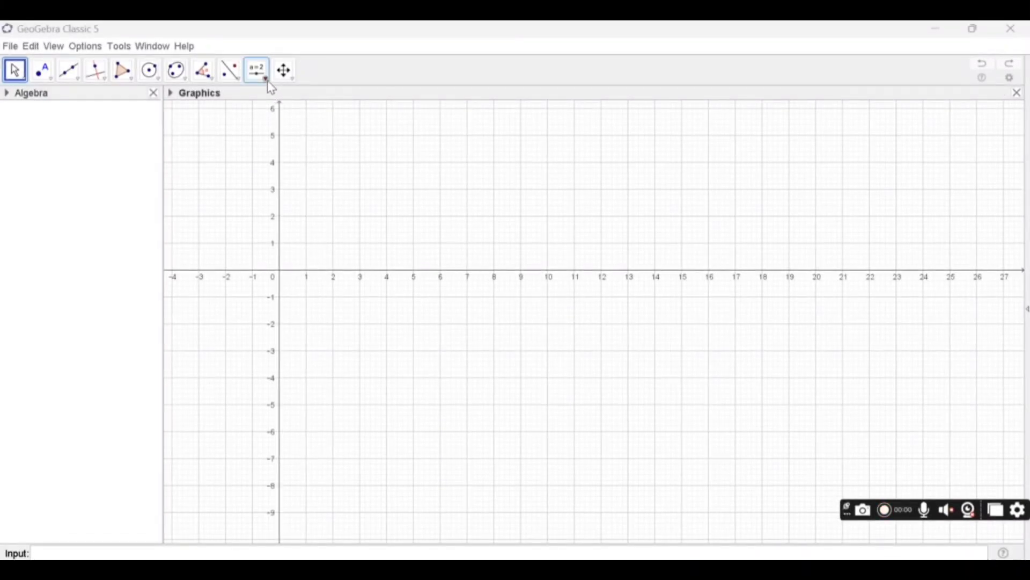
# - Insert the text "Menghitung Sudut dalam Ruang" above the x-axis in the Graphics view as a title
pyautogui.click(270, 83)
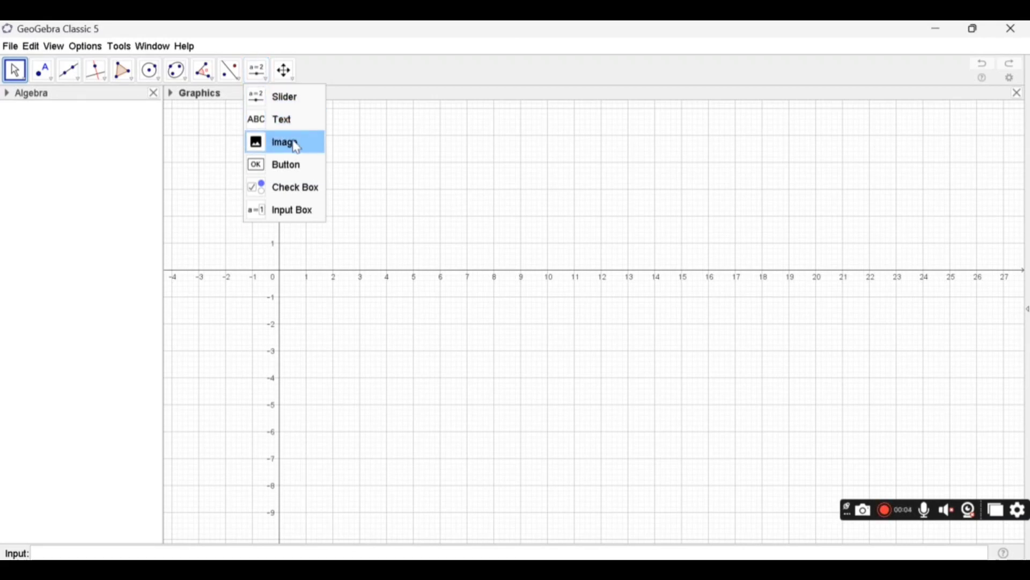
pyautogui.click(296, 121)
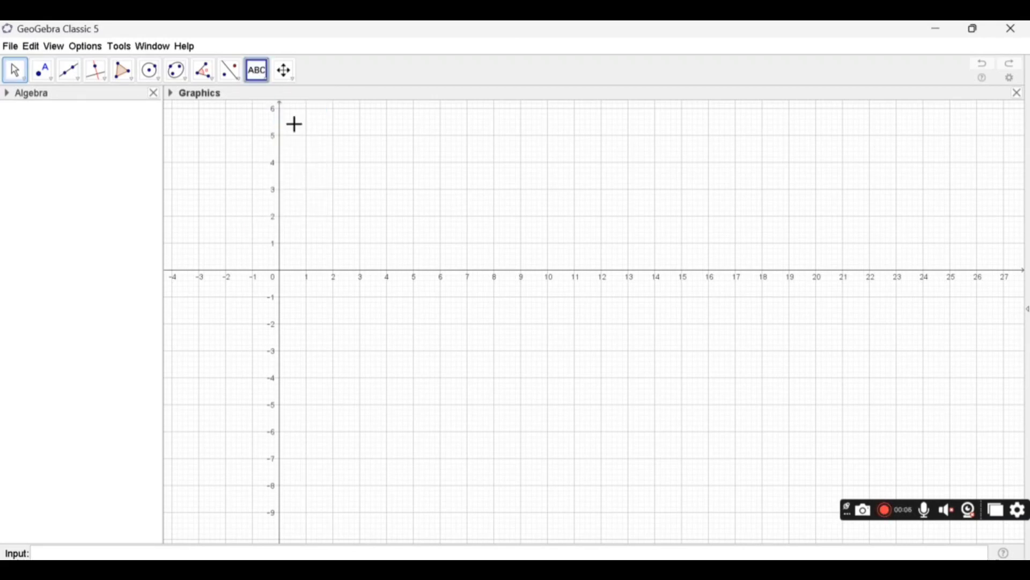
pyautogui.click(416, 131)
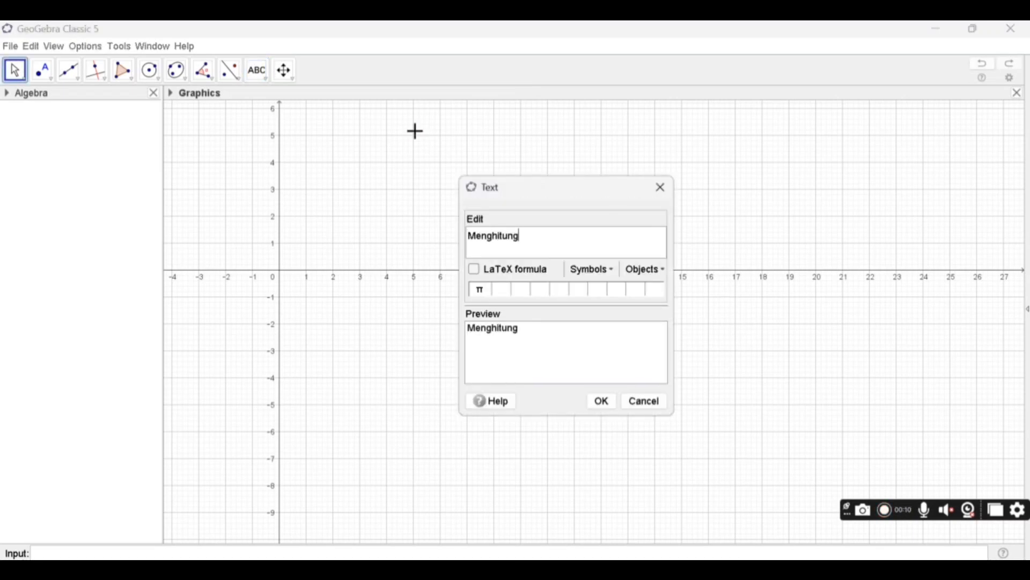
pyautogui.write('Menghitung Sudut ')
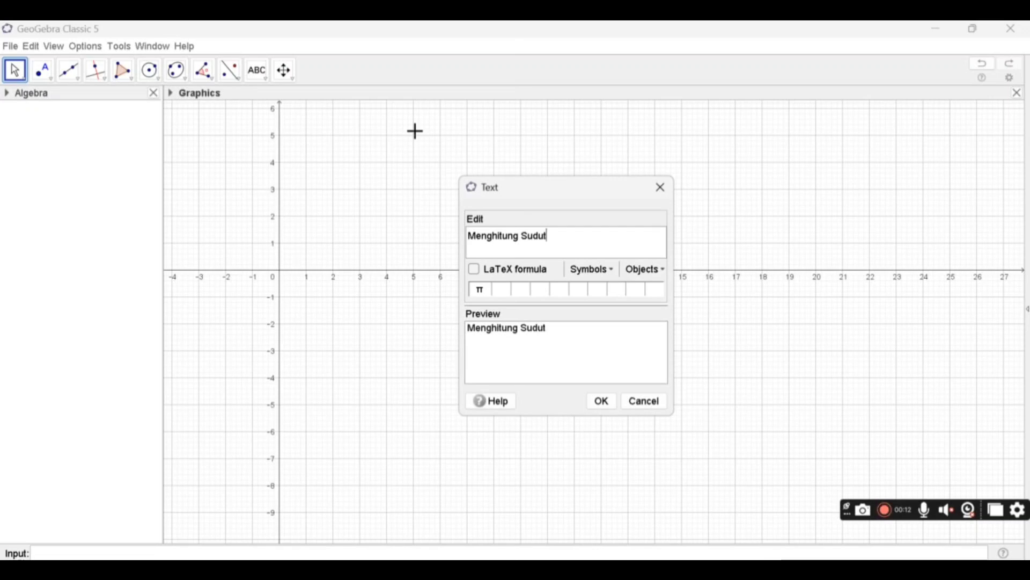
pyautogui.write('dalam R')
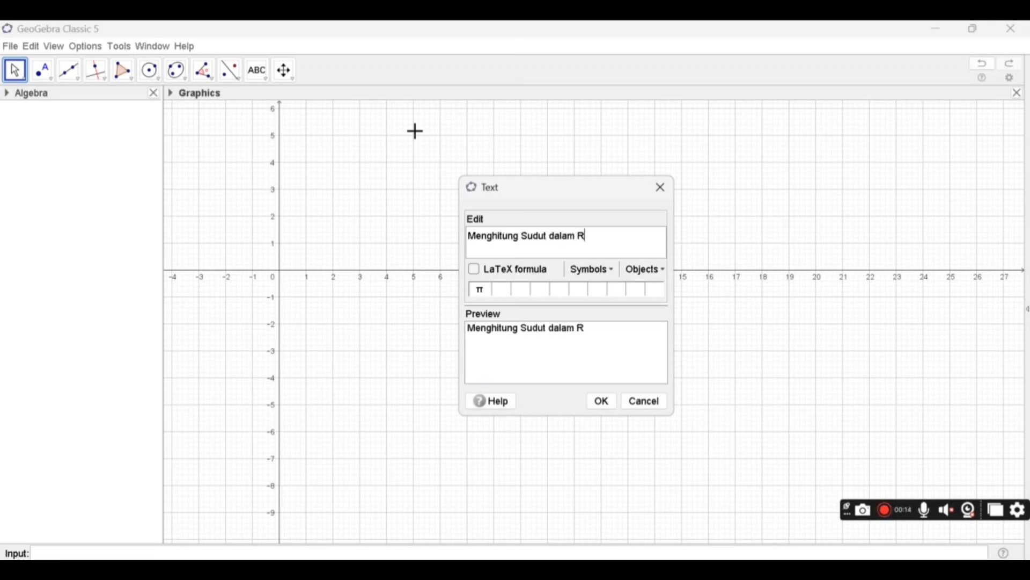
pyautogui.write('uang')
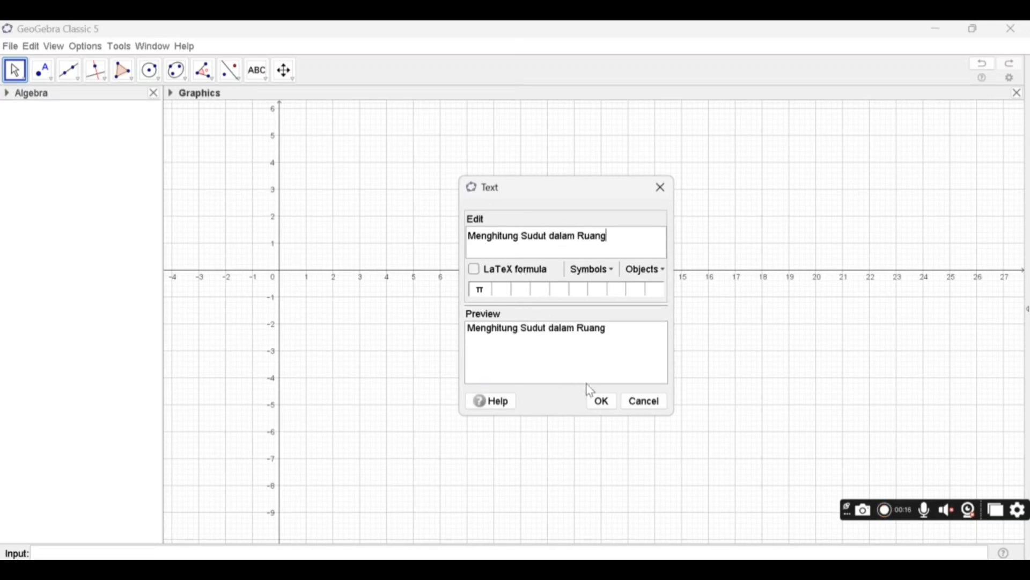
pyautogui.click(601, 401)
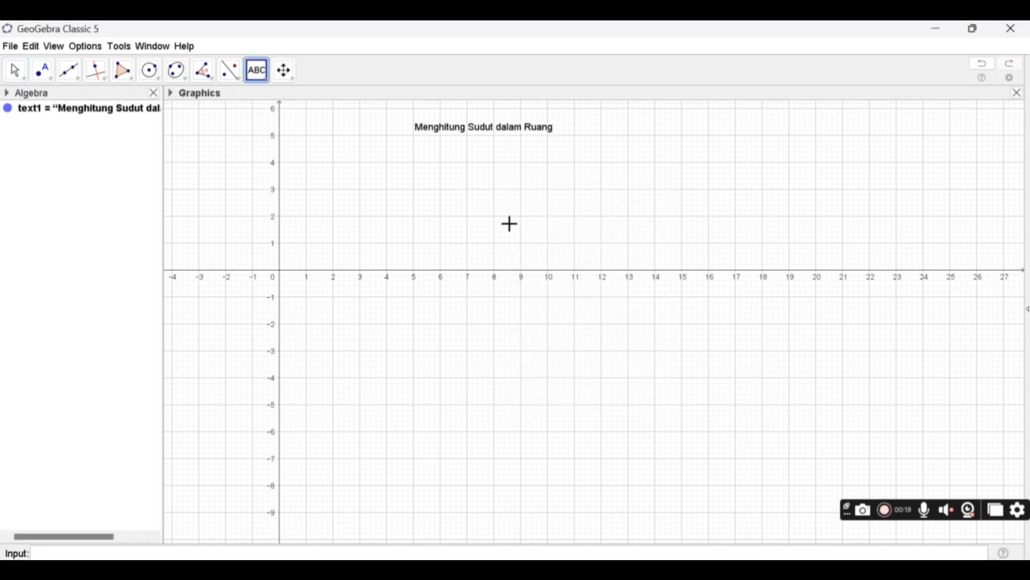
# - Give the title text a light green background color through its object properties
pyautogui.rightClick(476, 135)
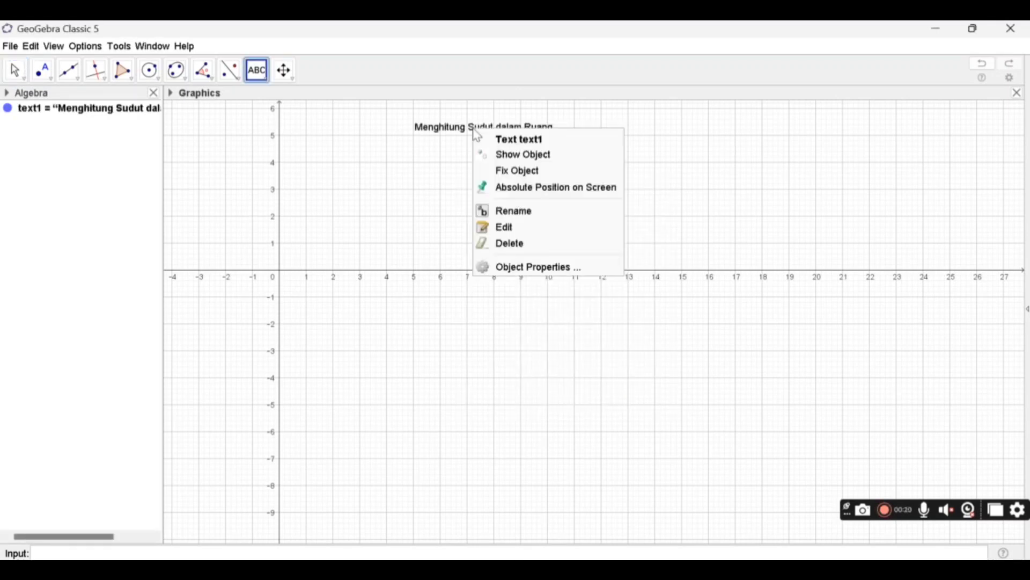
pyautogui.click(499, 264)
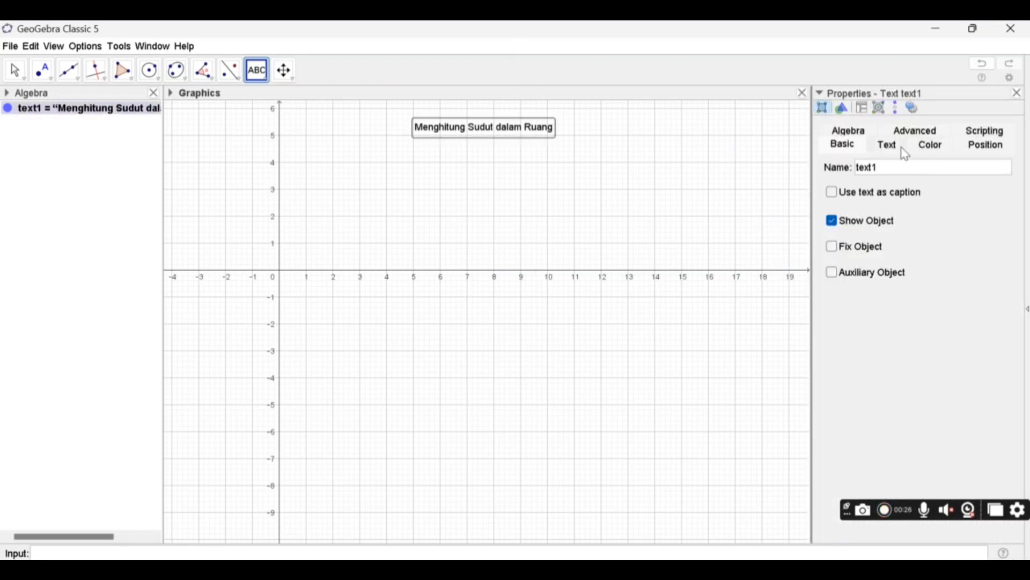
pyautogui.click(917, 146)
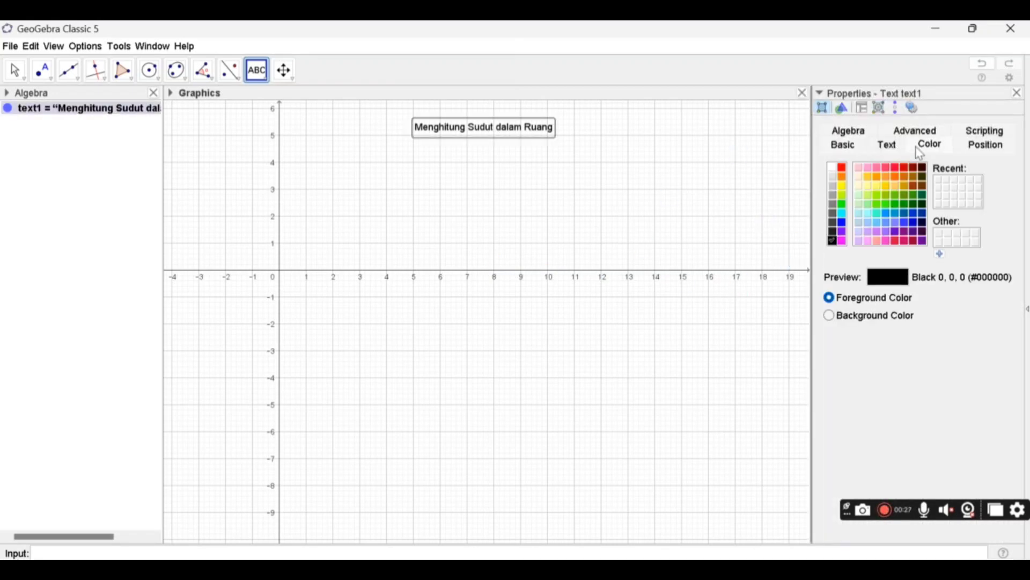
pyautogui.click(831, 318)
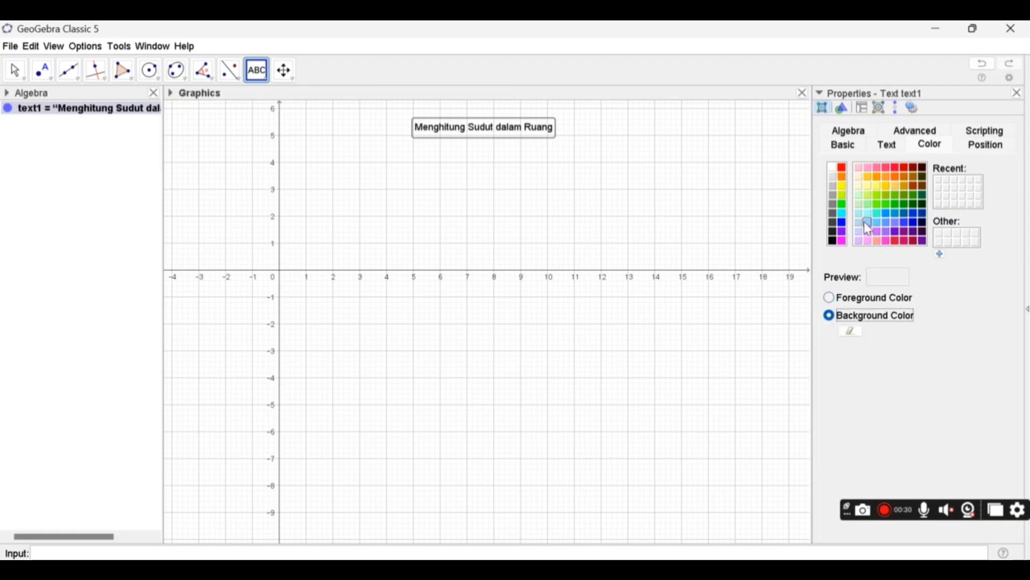
pyautogui.click(861, 206)
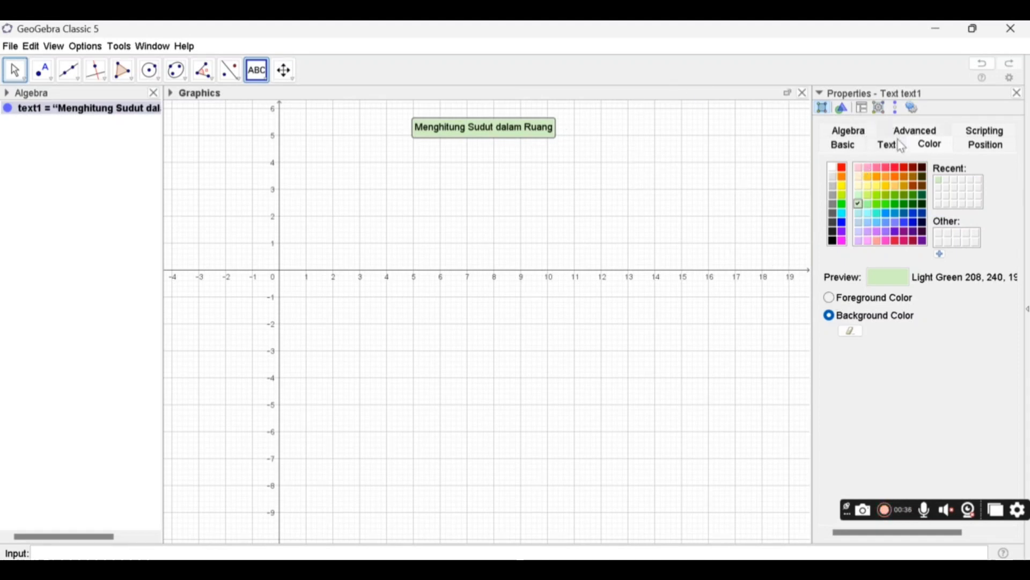
# - Make the title text bold and apply the change
pyautogui.click(829, 300)
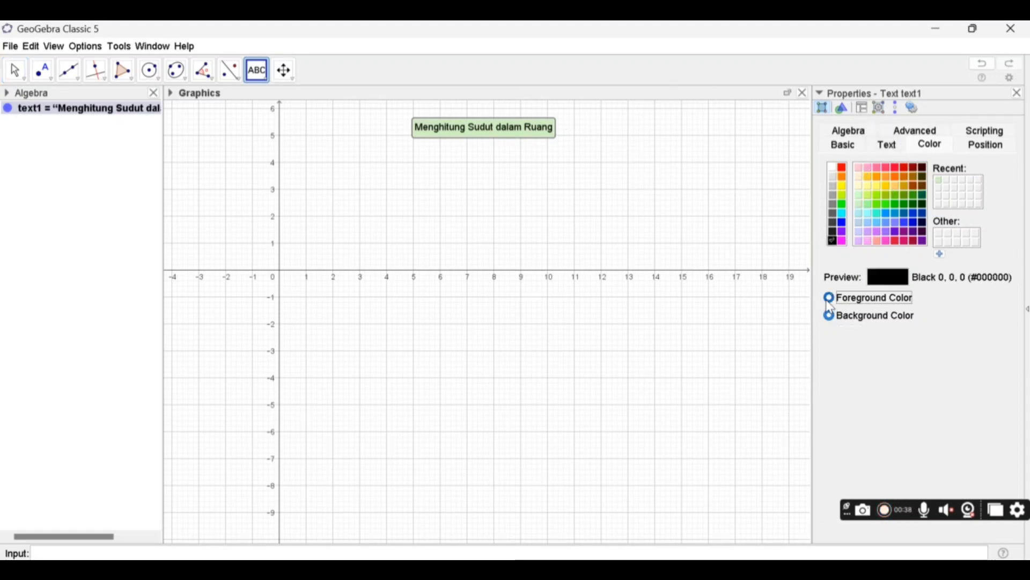
pyautogui.click(893, 146)
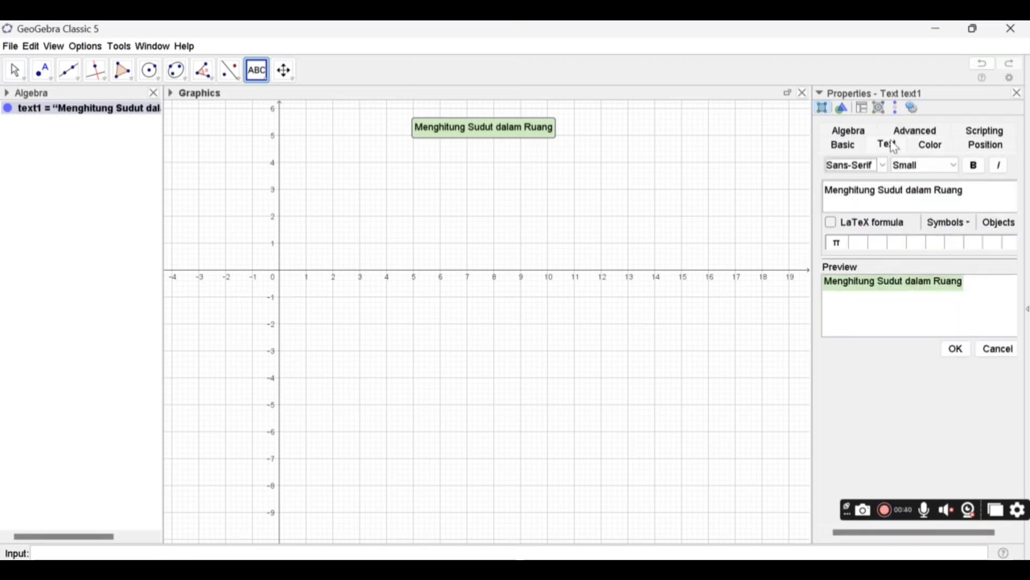
pyautogui.click(974, 165)
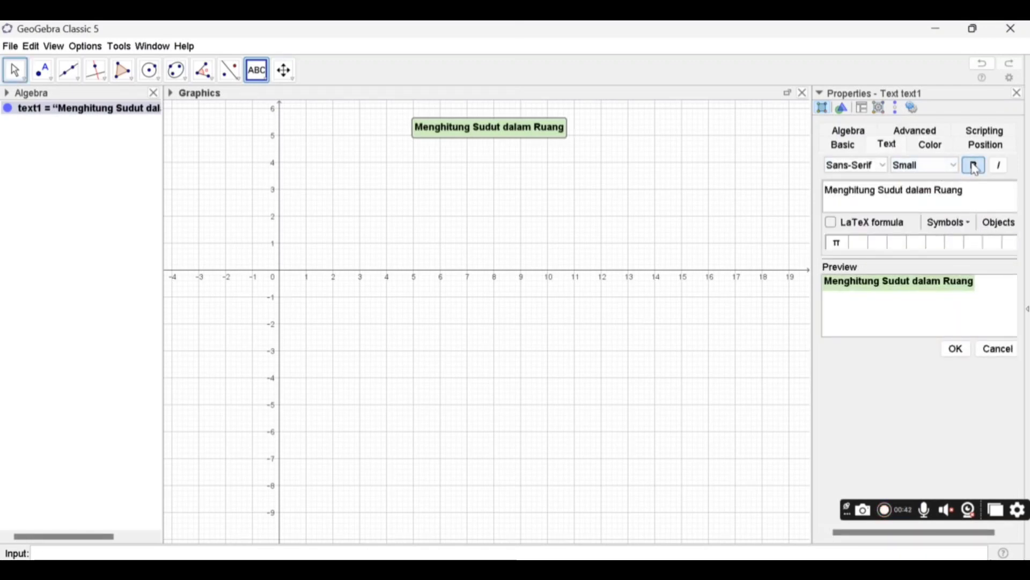
pyautogui.click(957, 349)
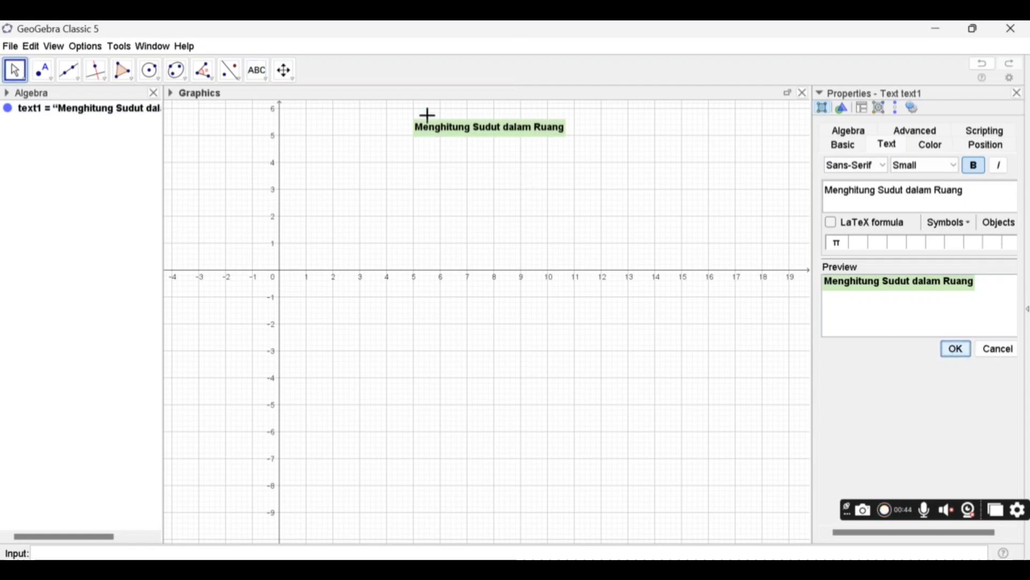
# - Change the Graphics view's background color to light cyan
pyautogui.click(535, 182)
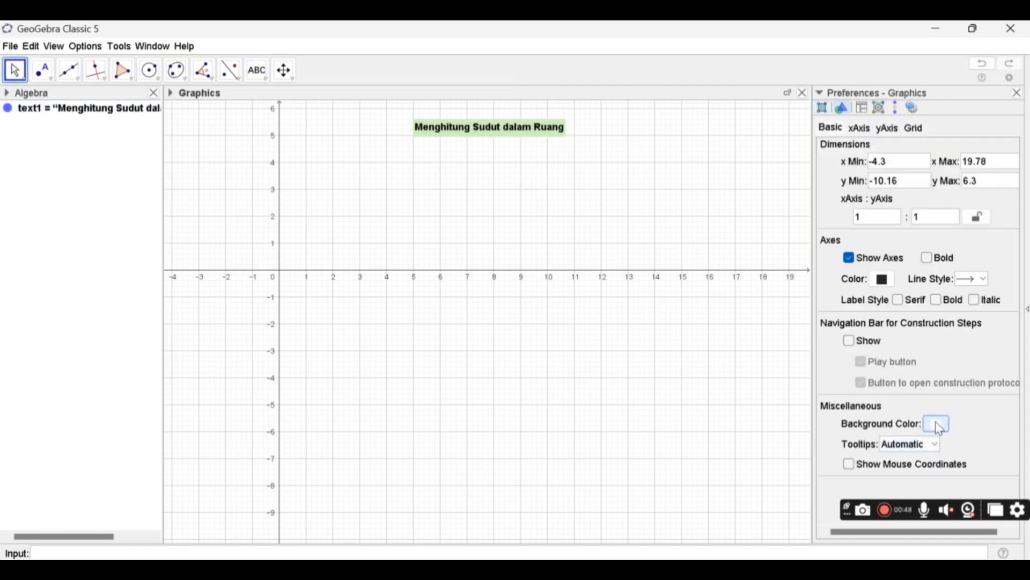
pyautogui.click(940, 427)
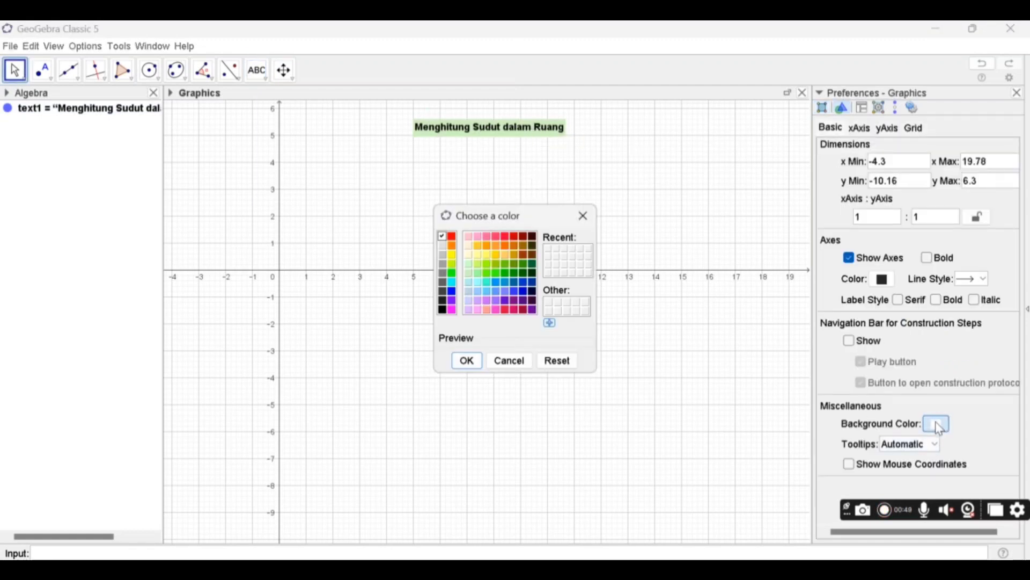
pyautogui.click(469, 279)
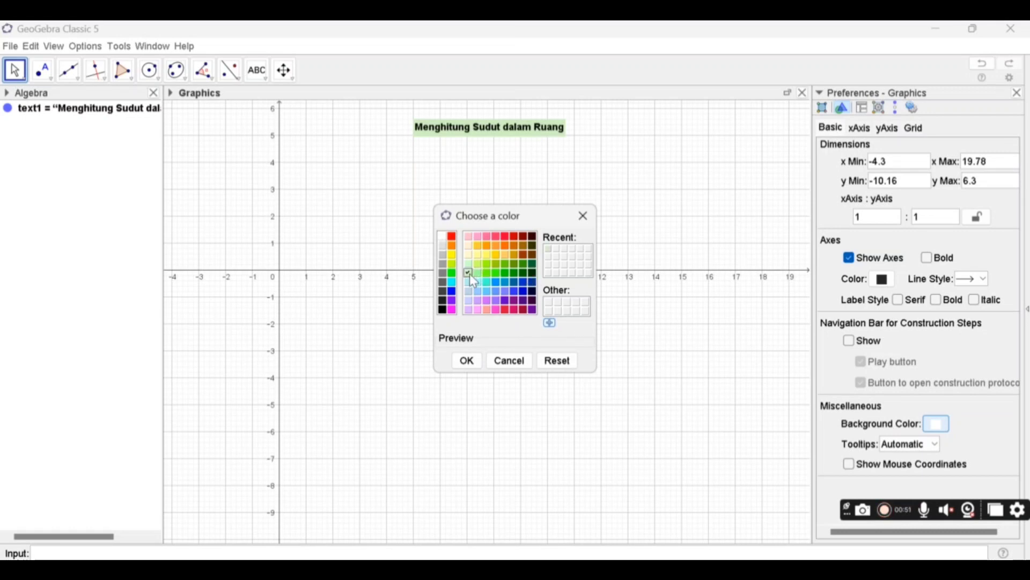
pyautogui.click(476, 363)
# - Move the title text closer to the upper edge of the Graphics view and close its properties
pyautogui.click(434, 134)
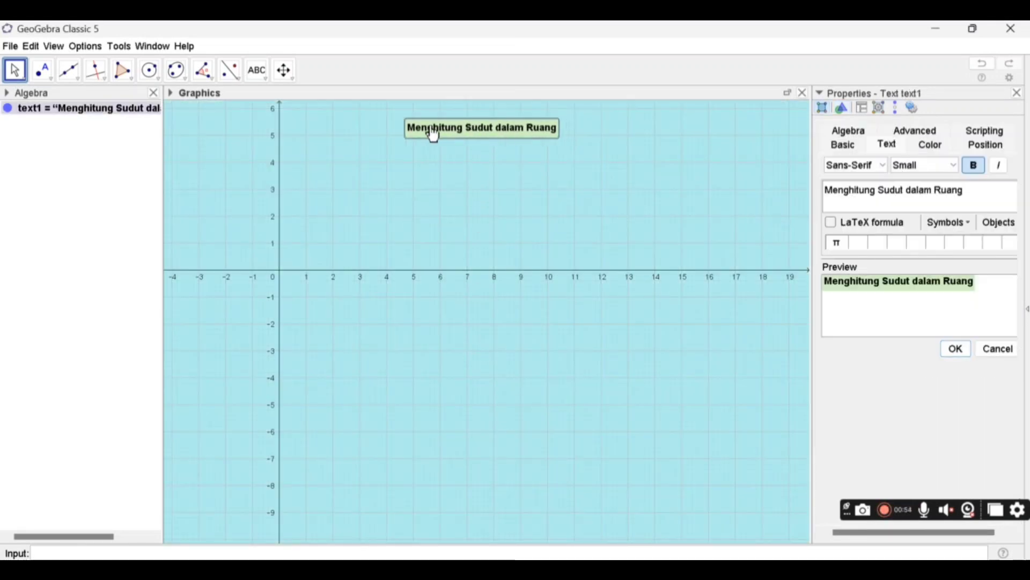
pyautogui.moveTo(434, 134); pyautogui.dragTo(420, 115)
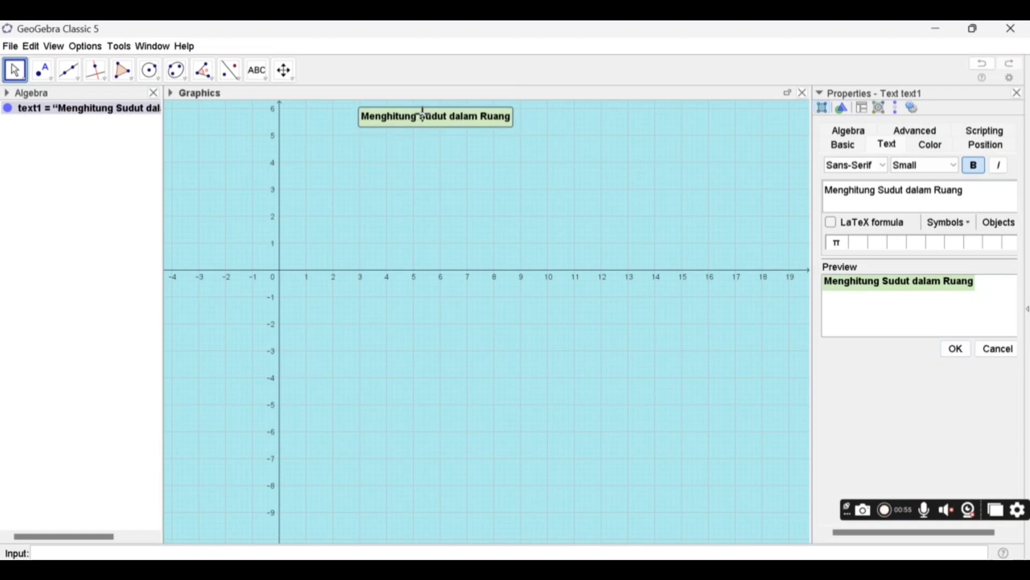
pyautogui.click(1018, 92)
# - Start a new text with the heading "Kelompok 8:" and a dashed line holding the first member's full name and student number in parentheses
pyautogui.click(257, 71)
pyautogui.click(394, 176)
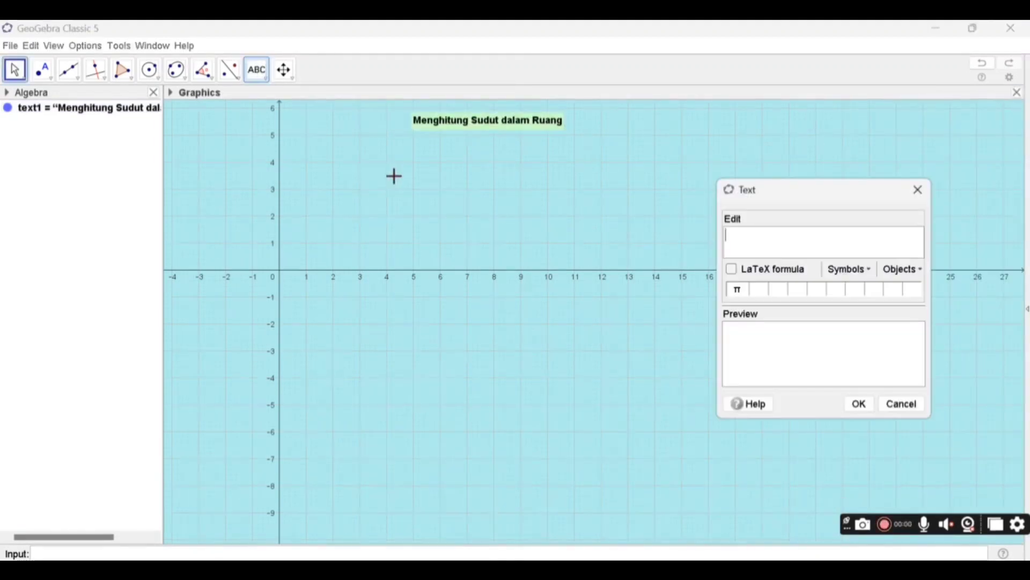
pyautogui.write('Kelompok')
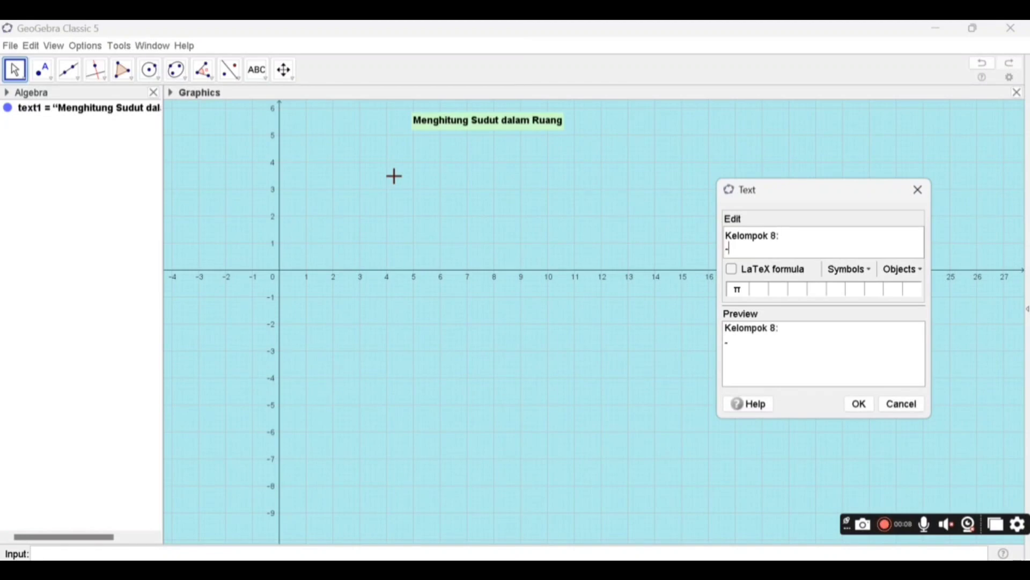
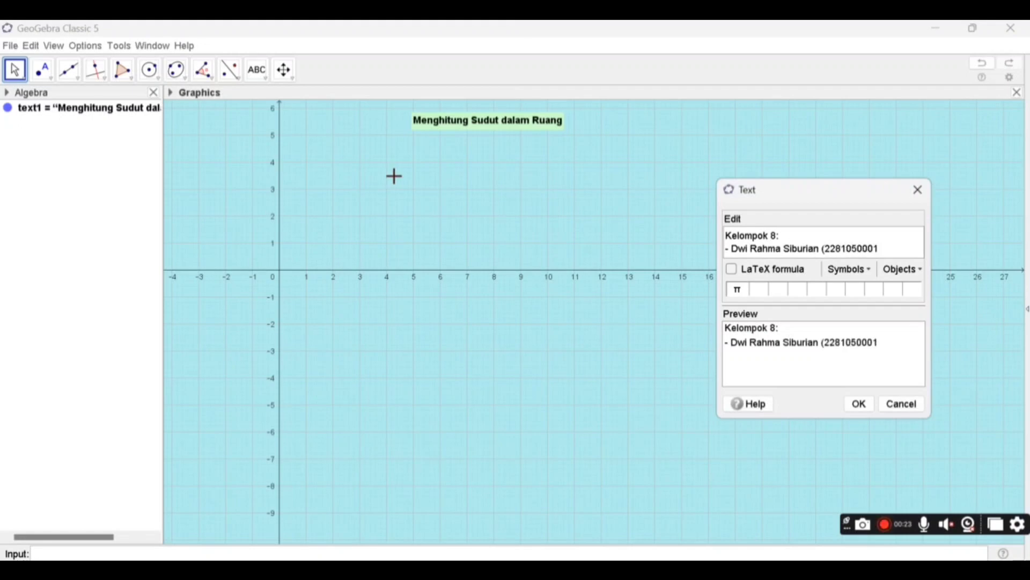
pyautogui.write(')')
pyautogui.press('Return')
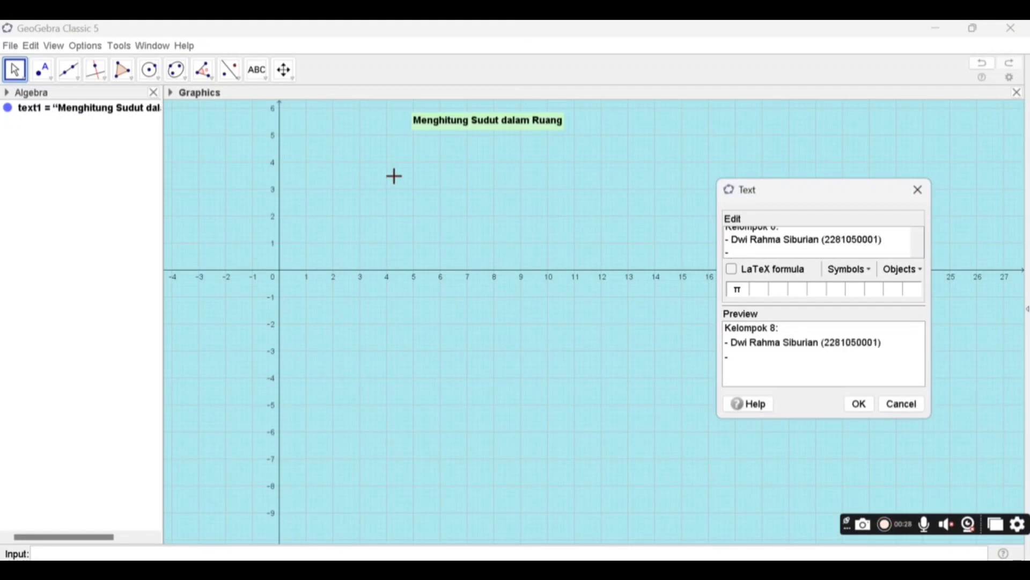
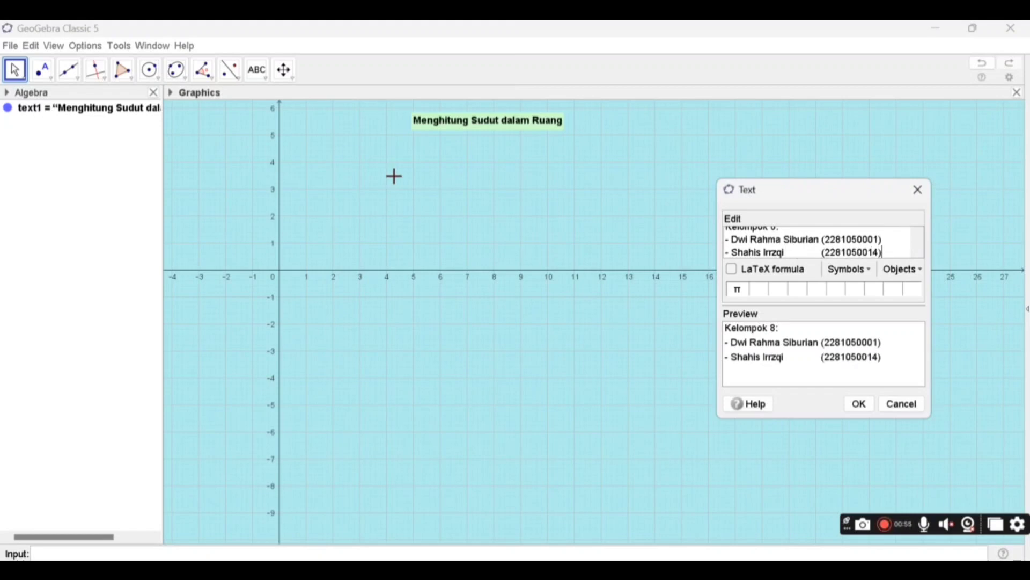
# - Add a third dashed line with the last member's name and aligned student number, and place the group text in the view
pyautogui.press('Return')
pyautogui.write('- ')
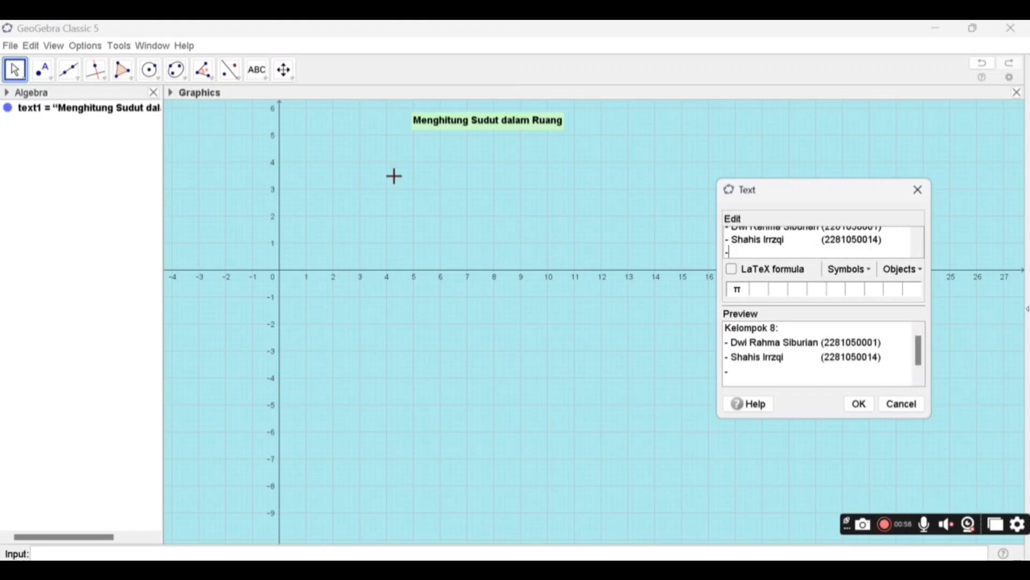
pyautogui.press('Left')
pyautogui.press('Left')
pyautogui.press('Left')
pyautogui.press('Left')
pyautogui.press('Left')
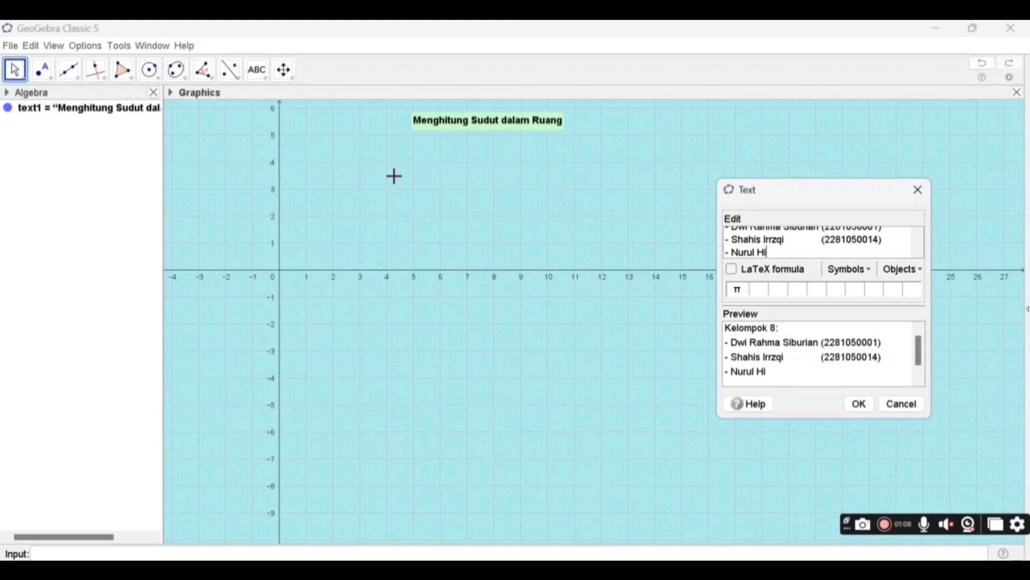
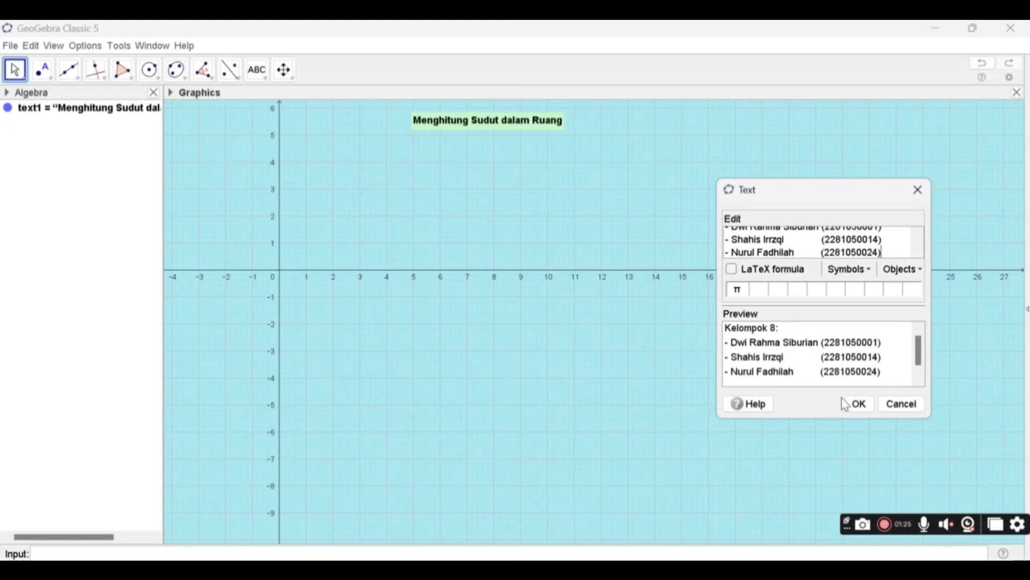
pyautogui.click(849, 404)
# - Move the group member text near the lower edge of the Graphics view and give it a light green (204, 255, 204) background
pyautogui.moveTo(507, 231); pyautogui.dragTo(405, 525)
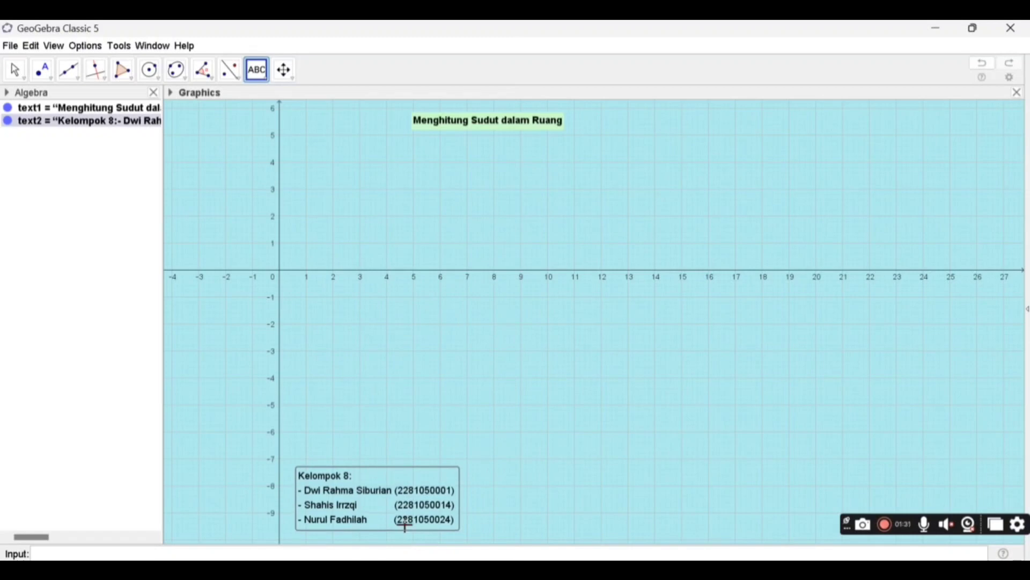
pyautogui.rightClick(405, 525)
pyautogui.click(429, 553)
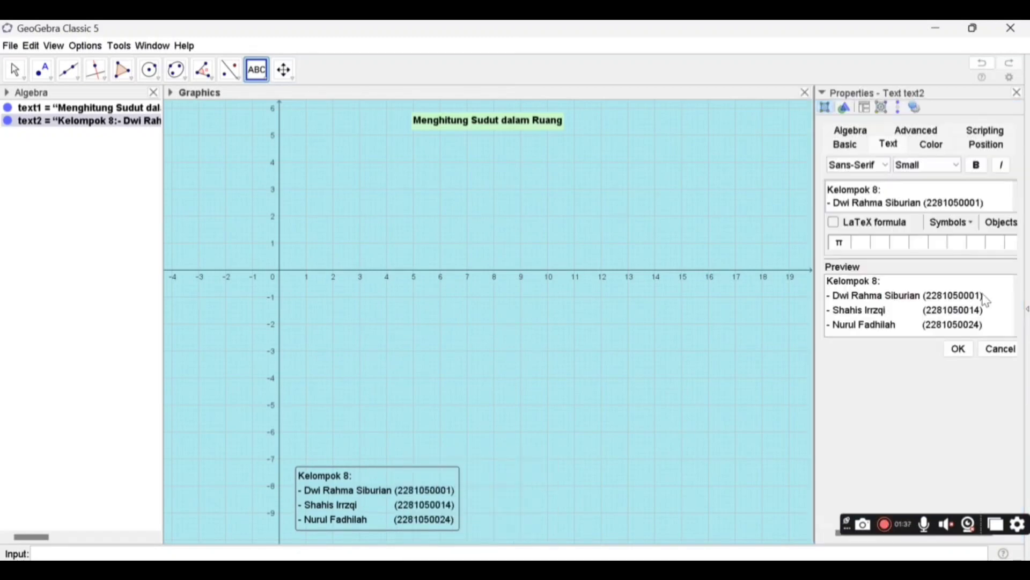
pyautogui.click(934, 144)
pyautogui.click(861, 196)
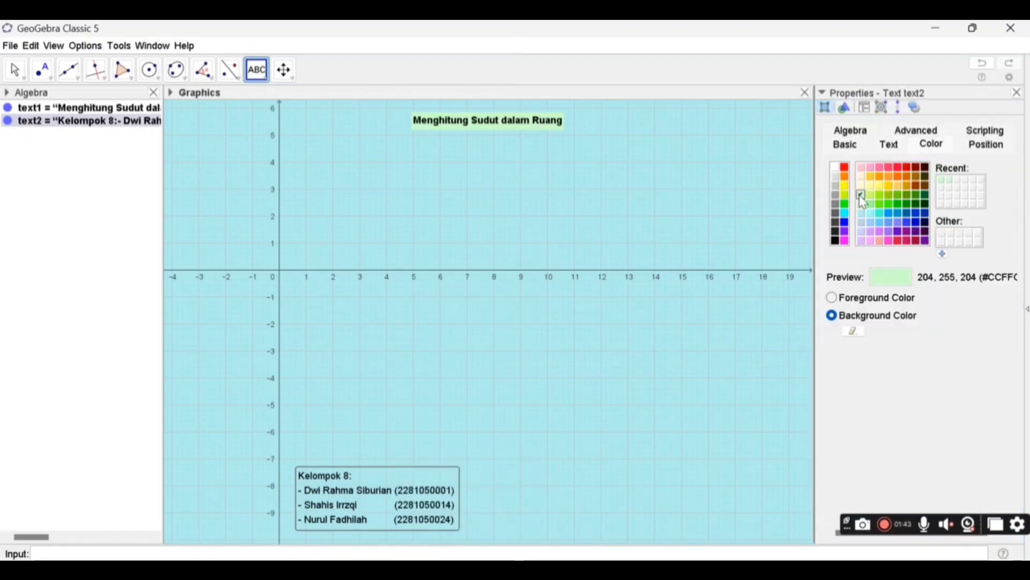
pyautogui.click(1016, 93)
pyautogui.moveTo(545, 483); pyautogui.dragTo(578, 486)
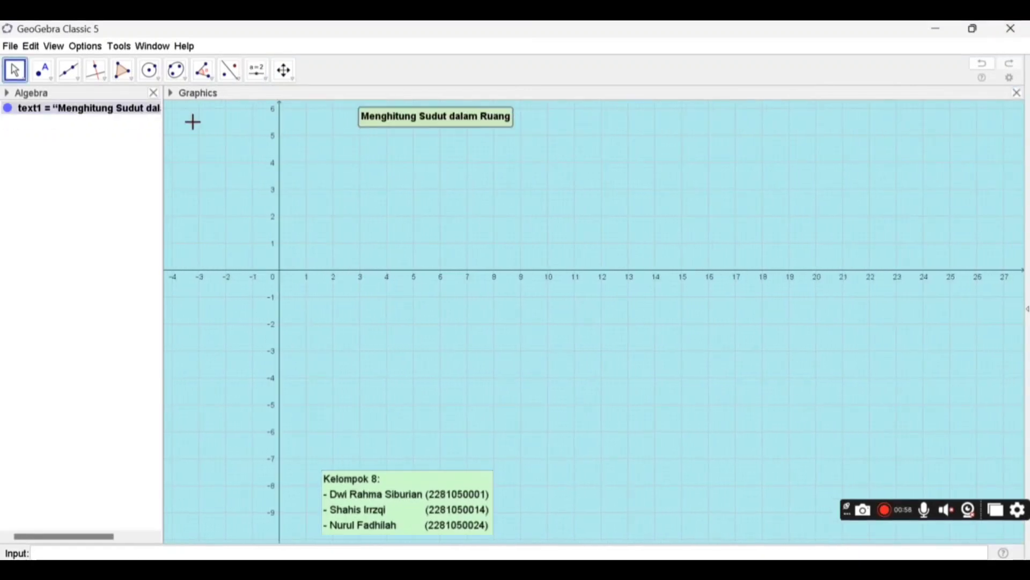
# - Draw a square polygon with vertices at (0, 0), (4, 0), (4, 4) and (0, 4)
pyautogui.click(129, 76)
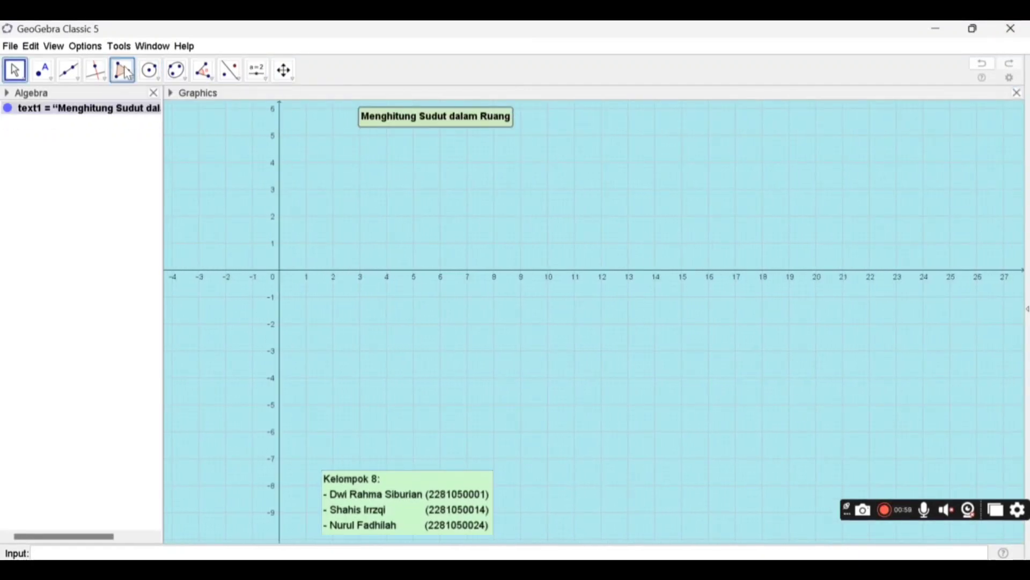
pyautogui.click(129, 77)
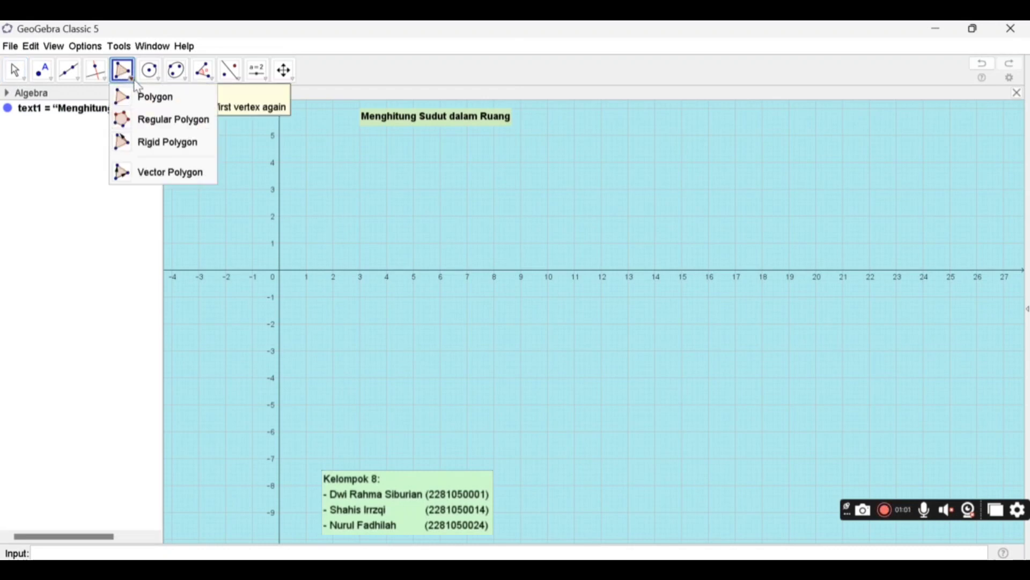
pyautogui.click(133, 97)
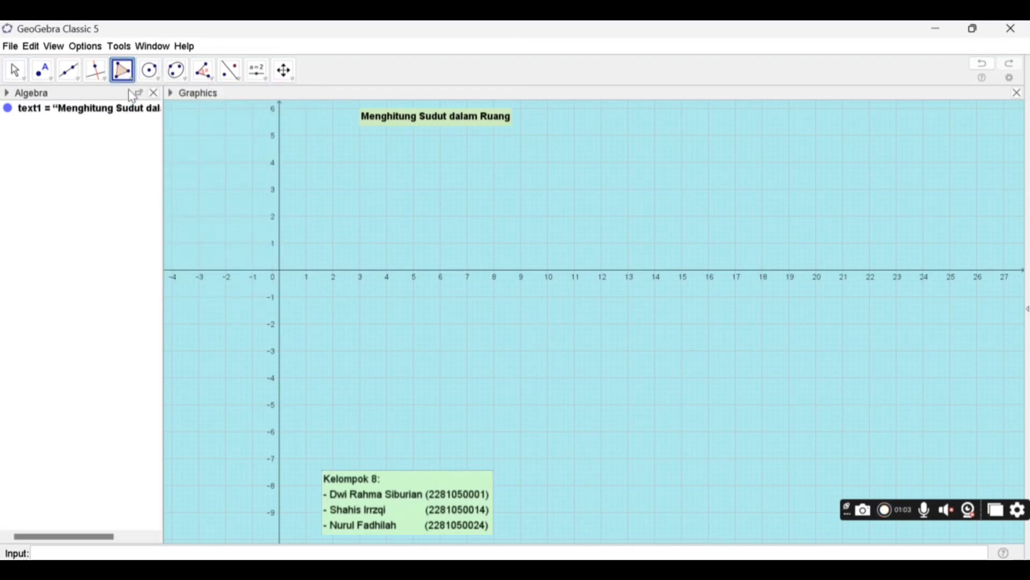
pyautogui.click(280, 270)
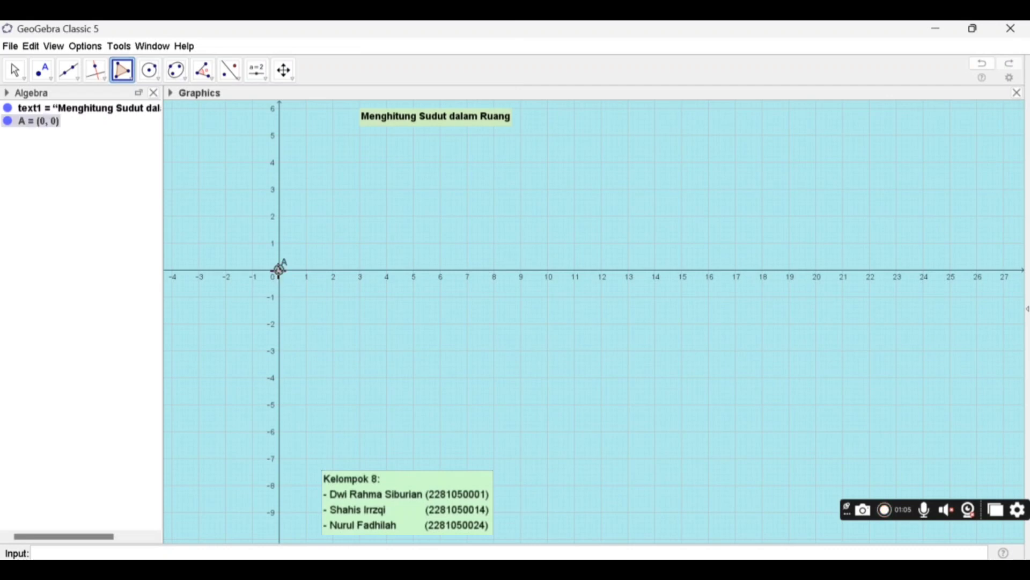
pyautogui.click(388, 271)
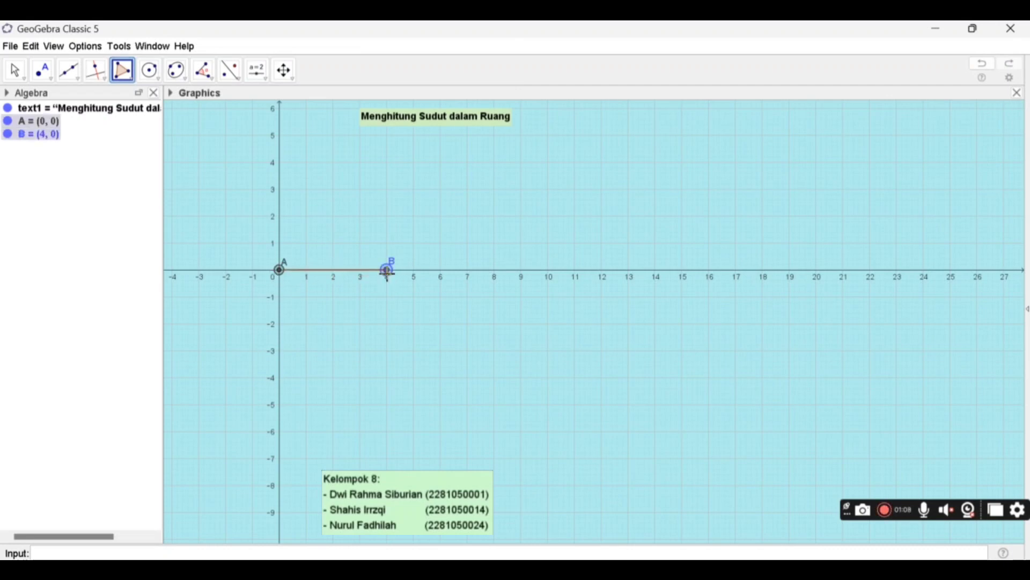
pyautogui.click(387, 162)
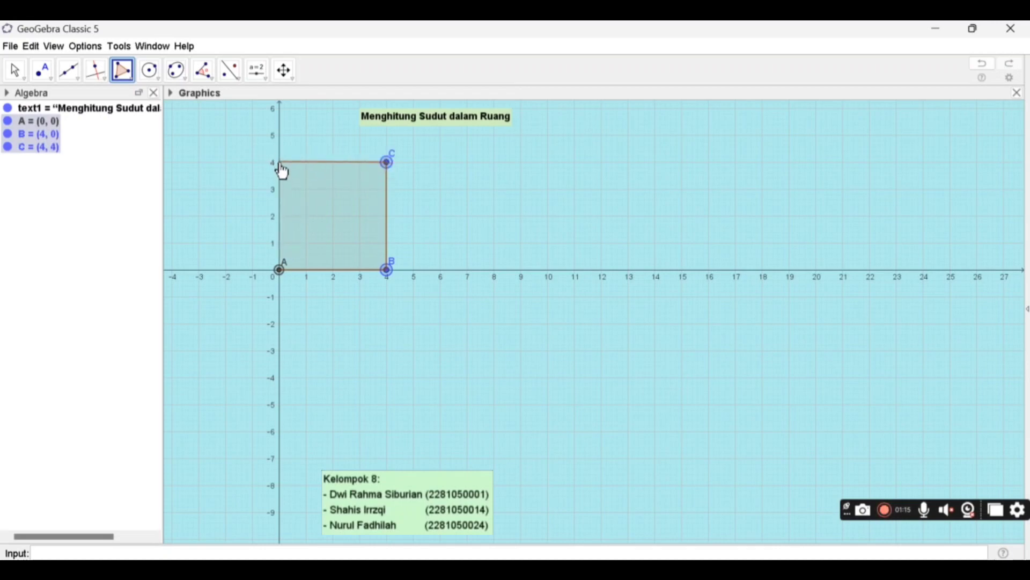
pyautogui.click(281, 166)
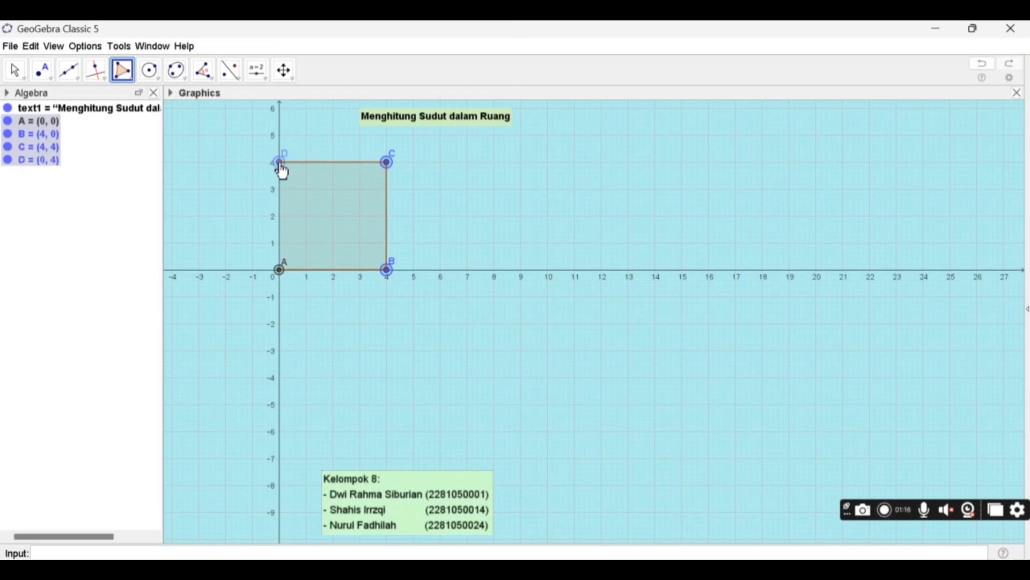
pyautogui.click(281, 271)
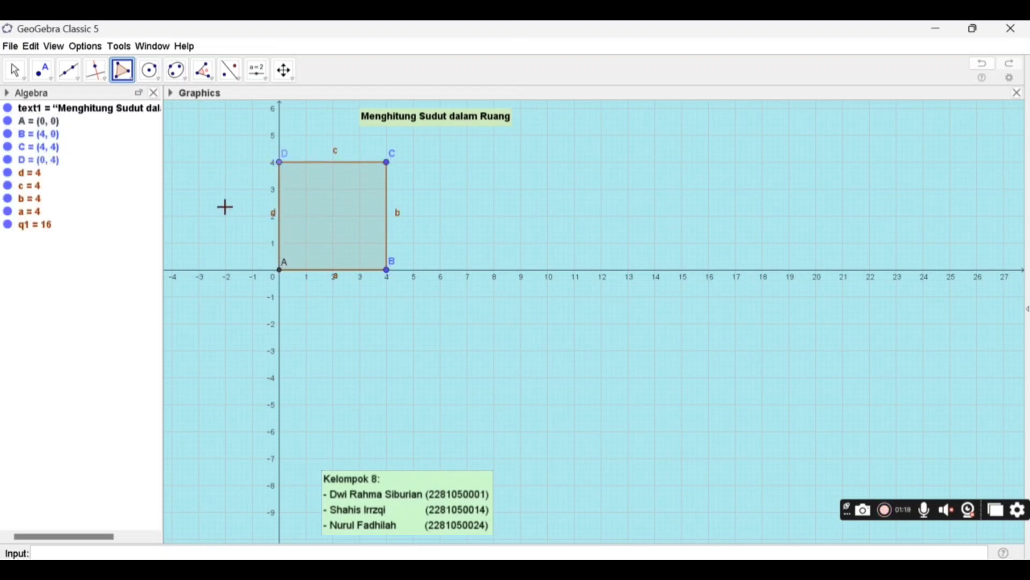
# - Set the color of point A at the origin to blue (0, 0, 255) and close its properties
pyautogui.click(44, 122)
pyautogui.rightClick(45, 122)
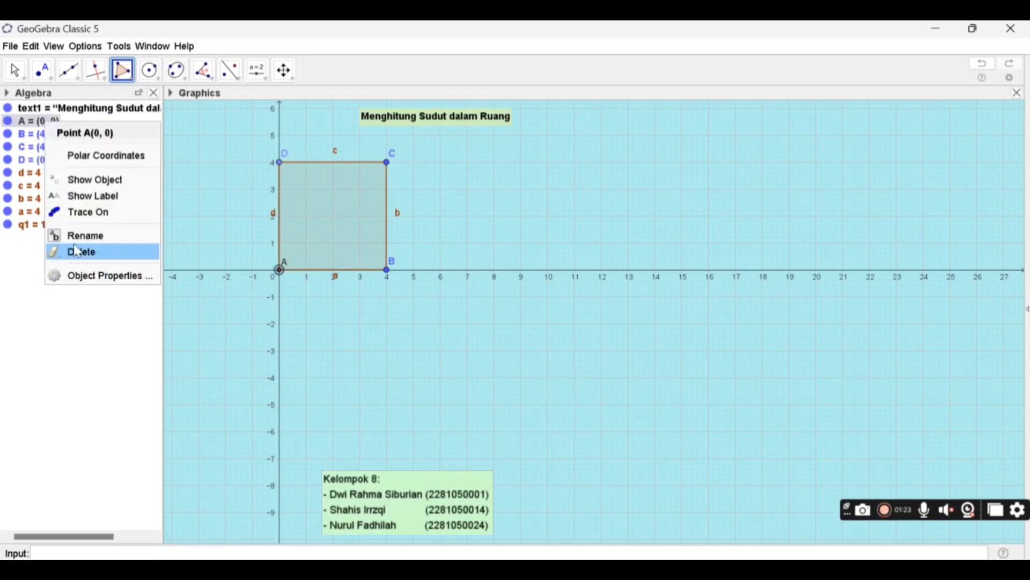
pyautogui.click(75, 274)
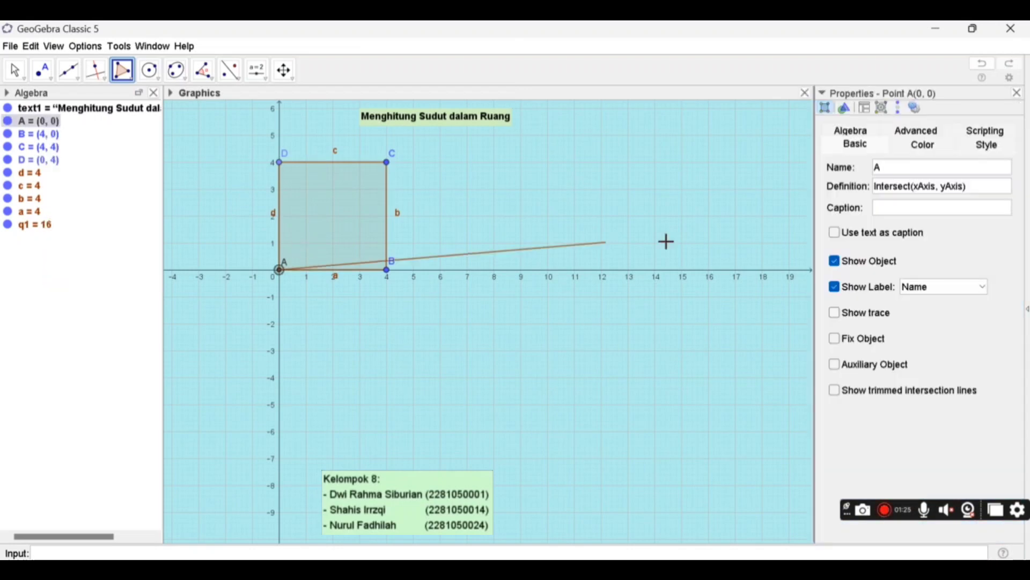
pyautogui.click(341, 220)
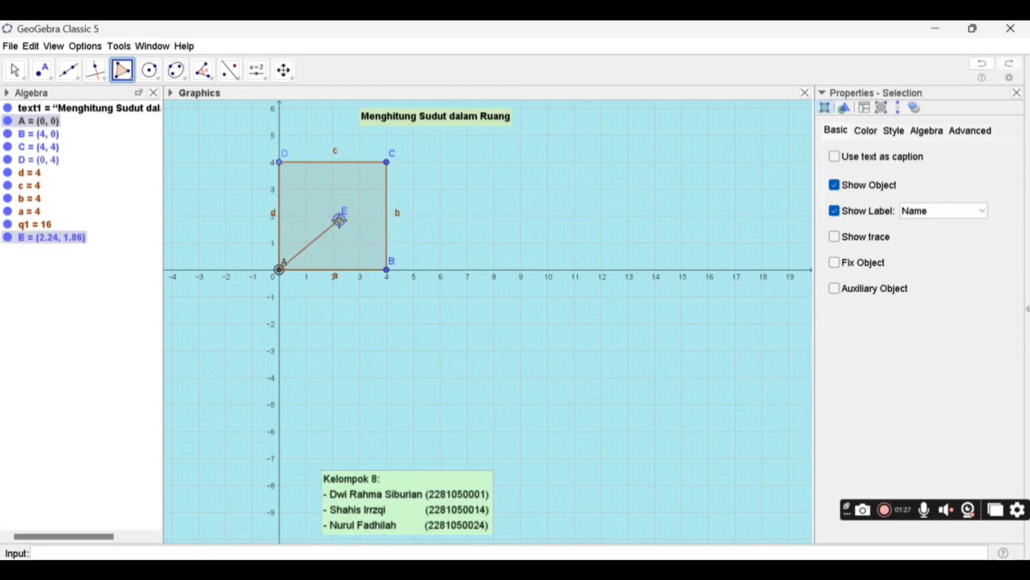
pyautogui.click(984, 65)
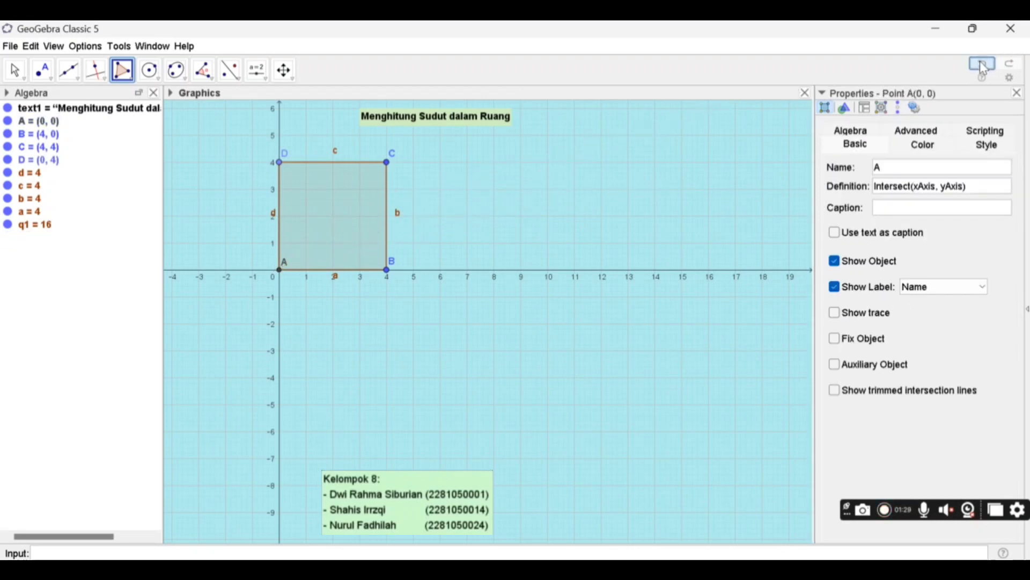
pyautogui.click(16, 69)
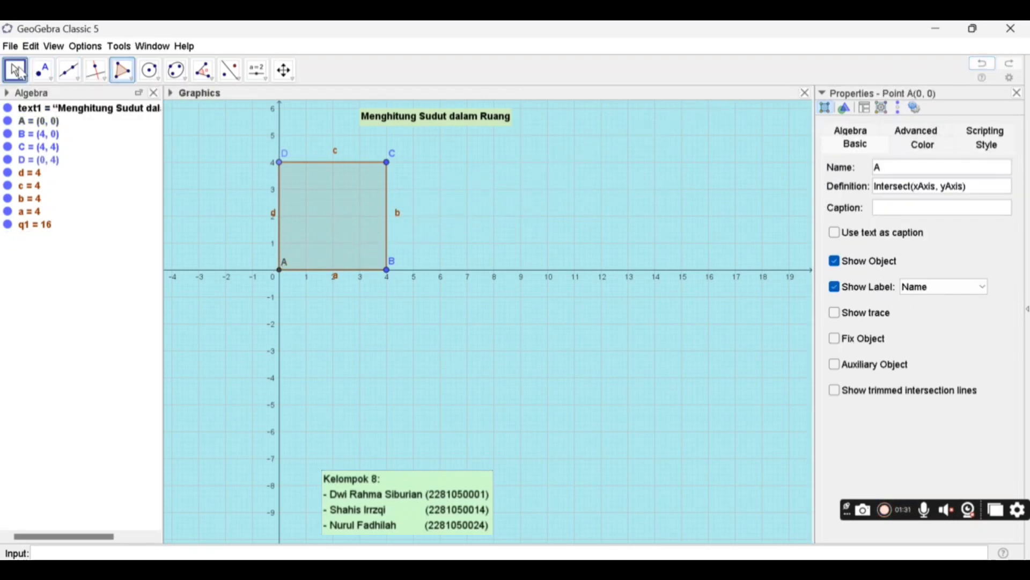
pyautogui.click(922, 146)
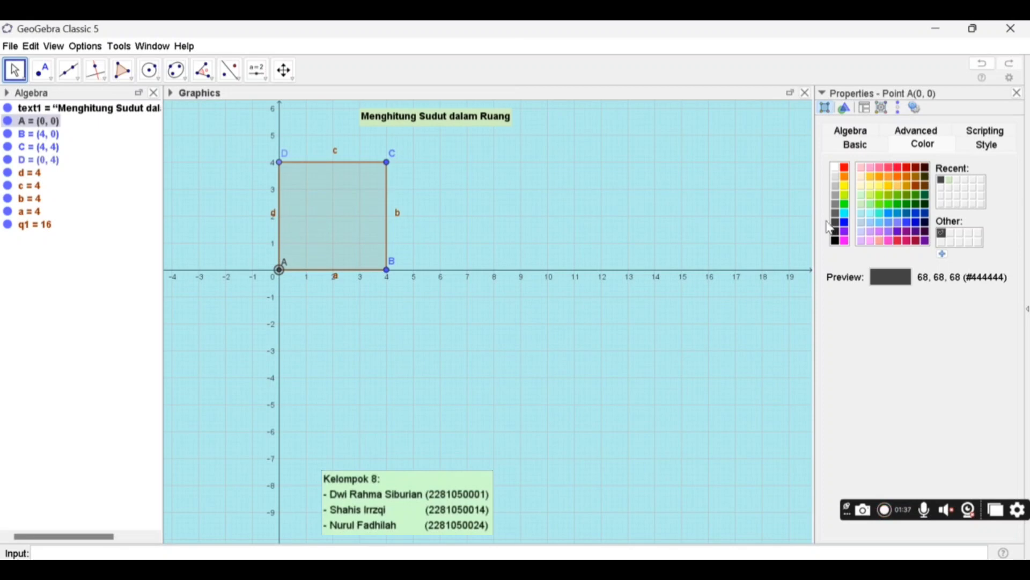
pyautogui.click(845, 222)
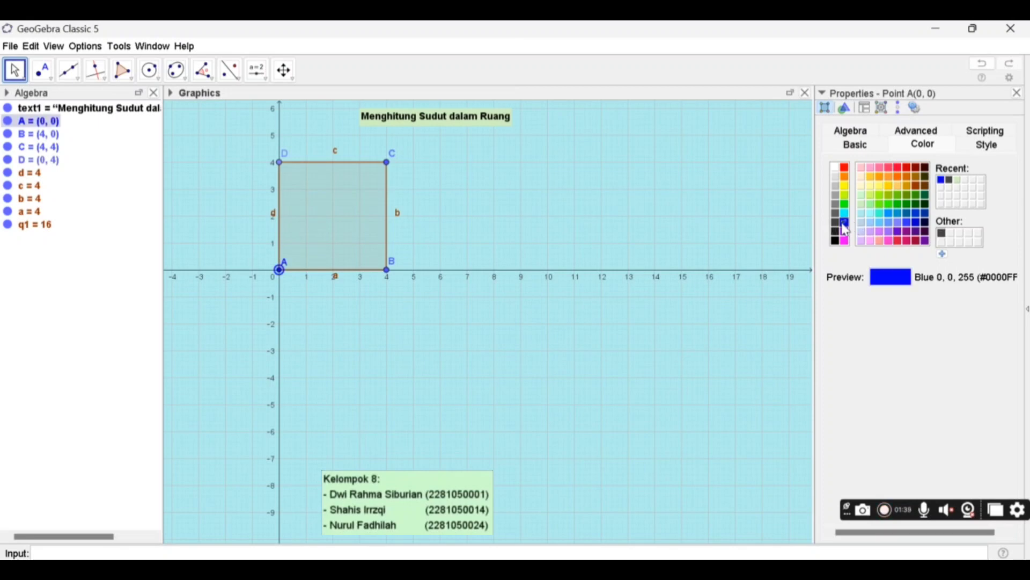
pyautogui.click(1020, 93)
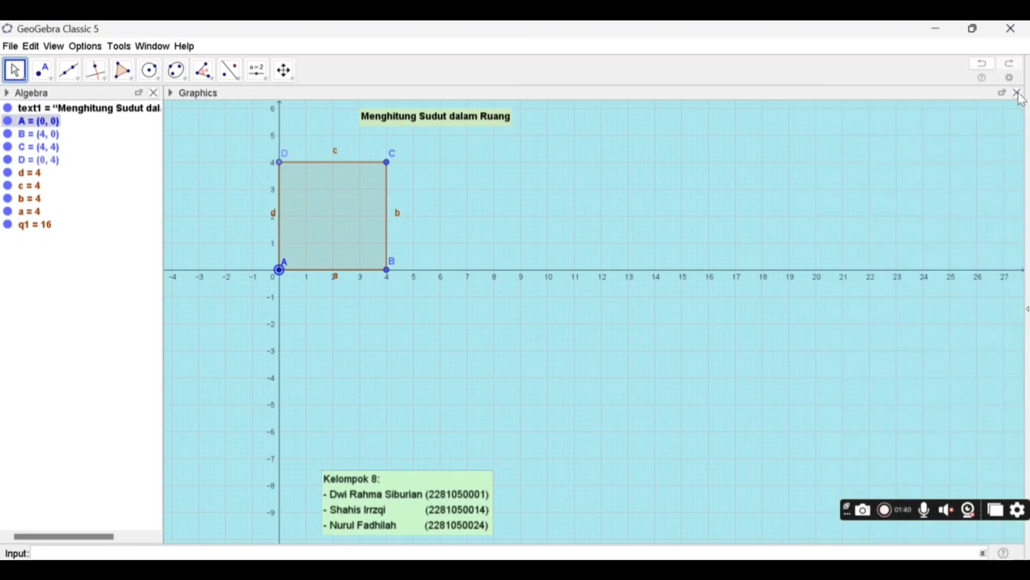
# - Show the 3D Graphics view and build a cube on the square base ABCD
pyautogui.click(51, 48)
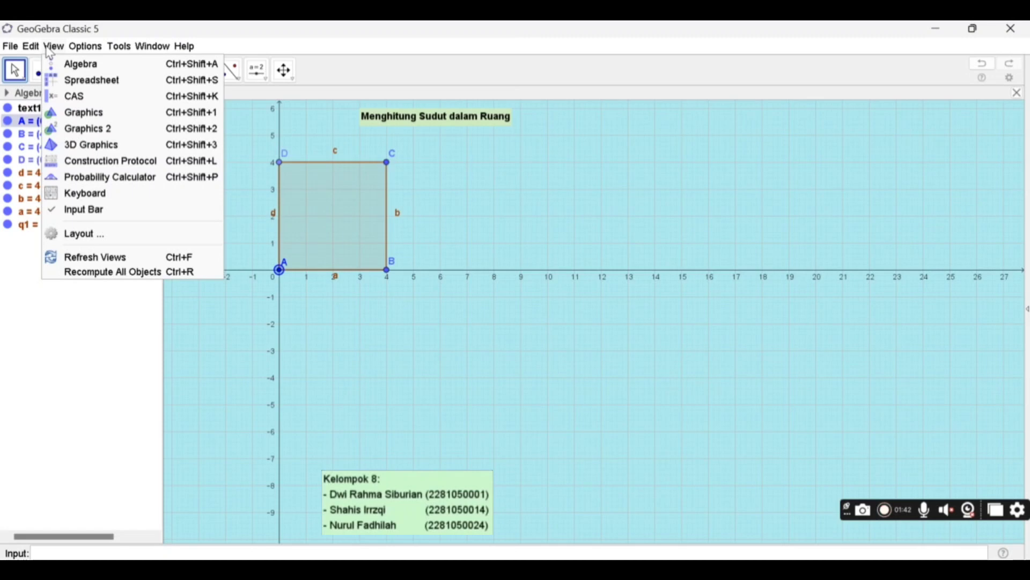
pyautogui.click(100, 148)
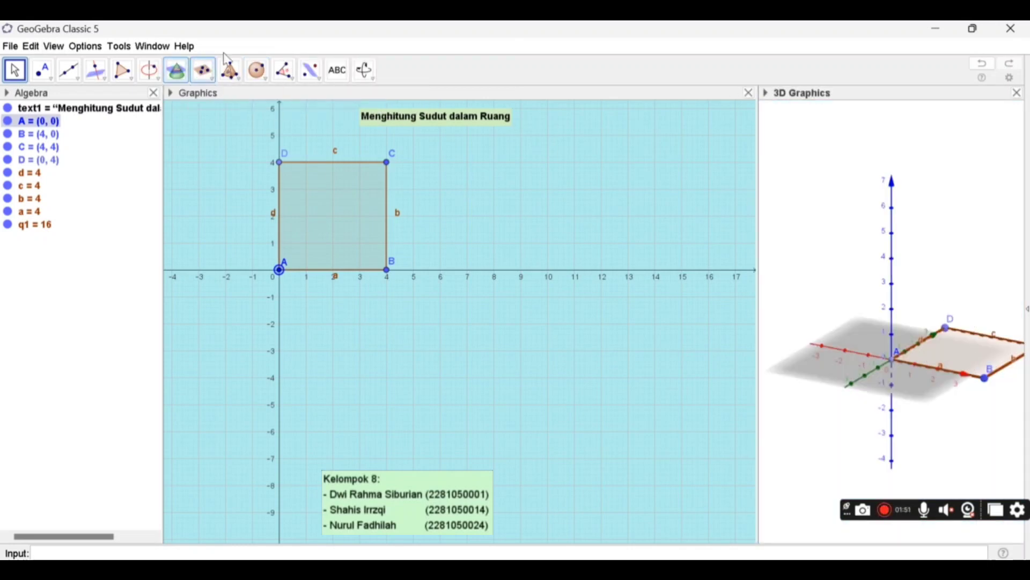
pyautogui.click(239, 85)
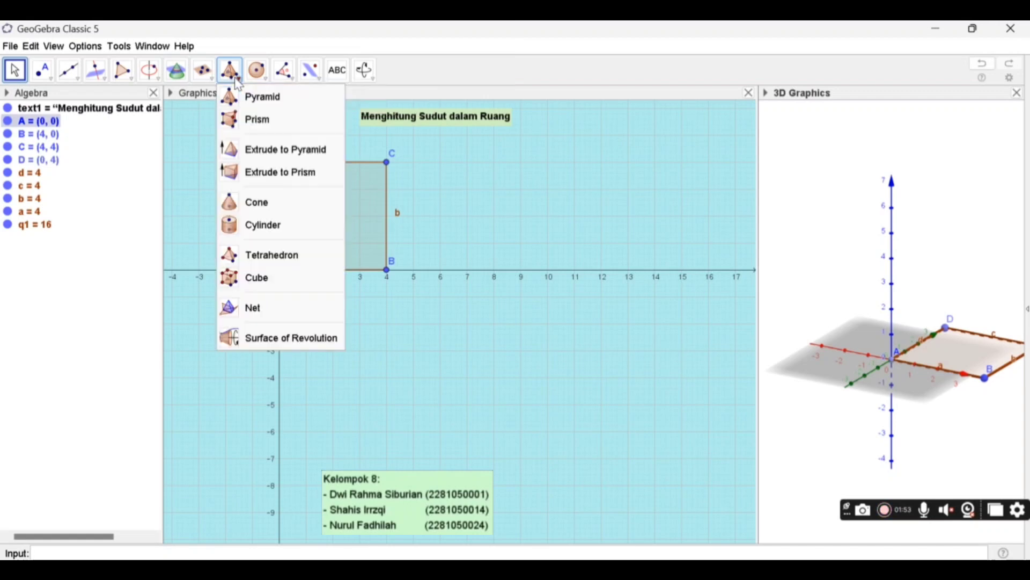
pyautogui.click(258, 284)
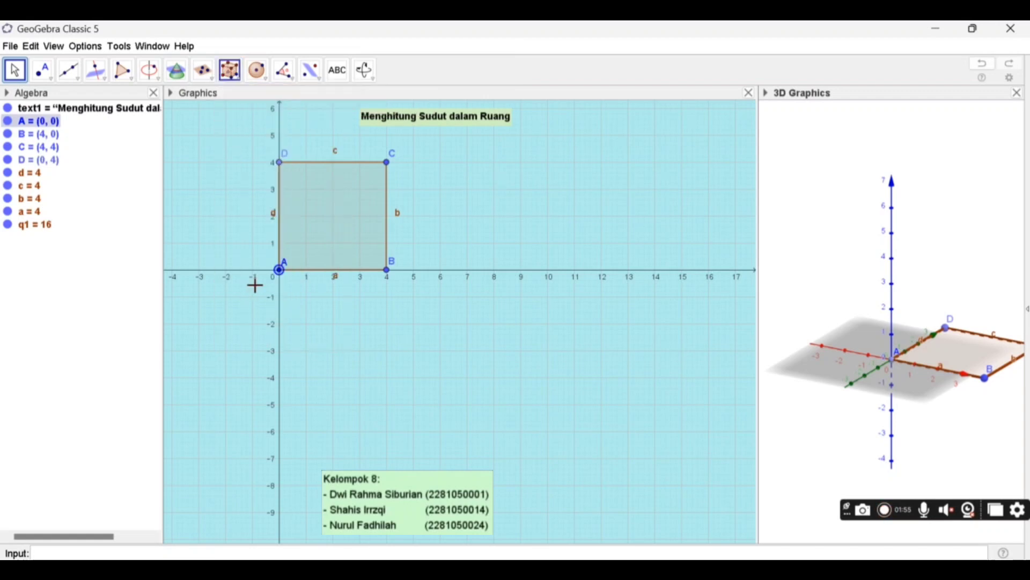
pyautogui.click(950, 354)
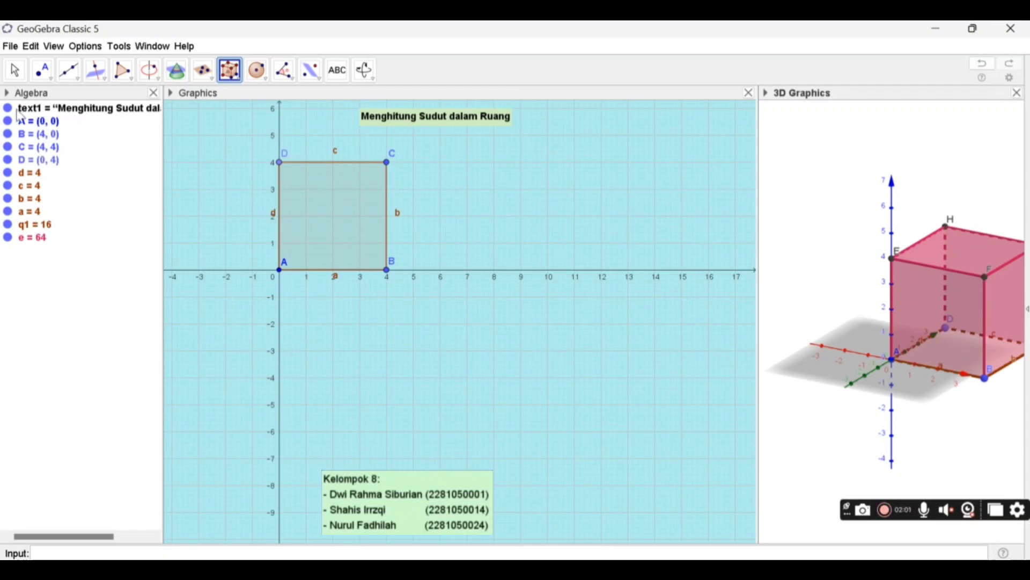
pyautogui.click(15, 70)
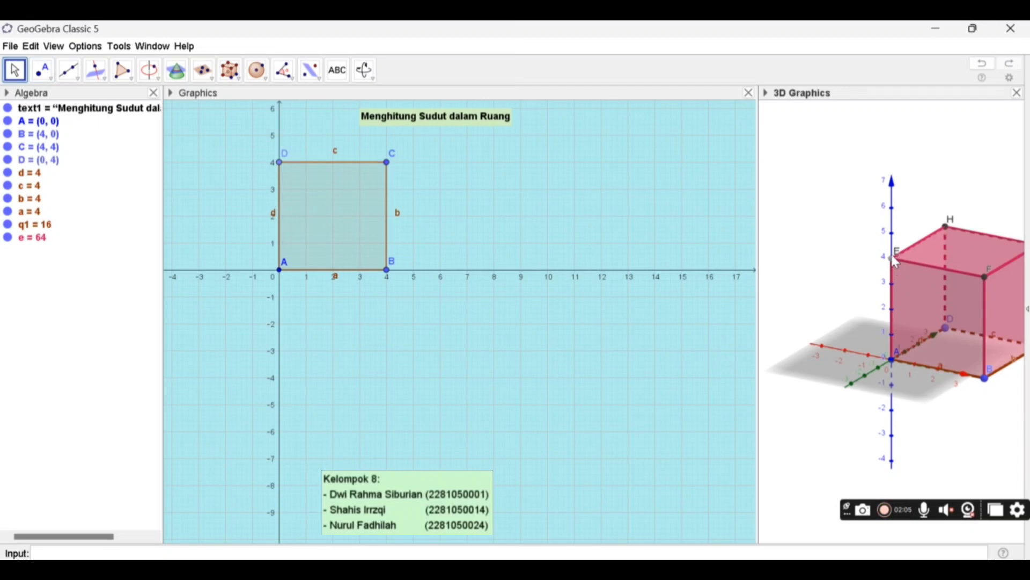
# - Color the cube's upper vertices E and H blue in the 3D view
pyautogui.click(765, 93)
pyautogui.click(773, 112)
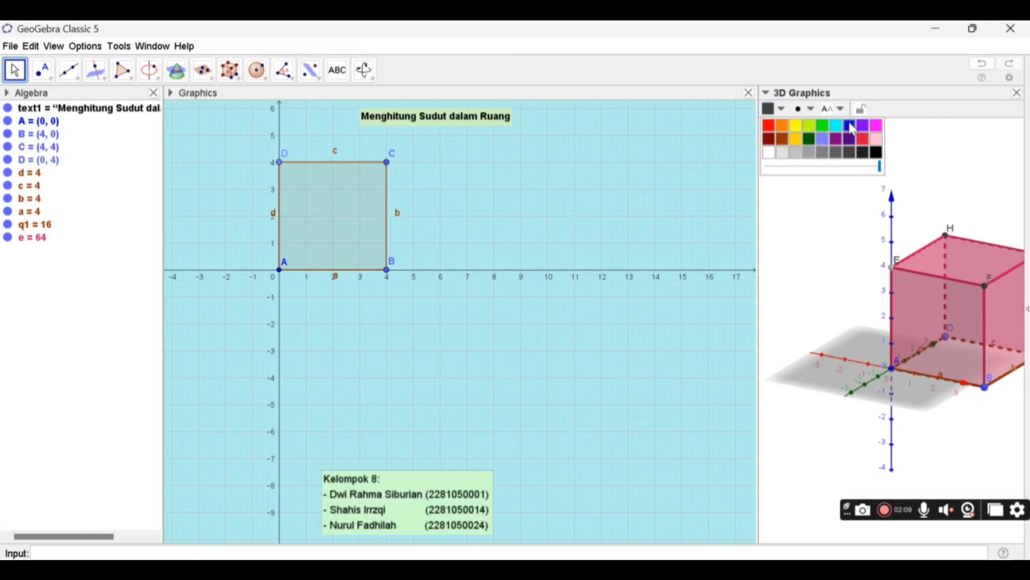
pyautogui.click(850, 123)
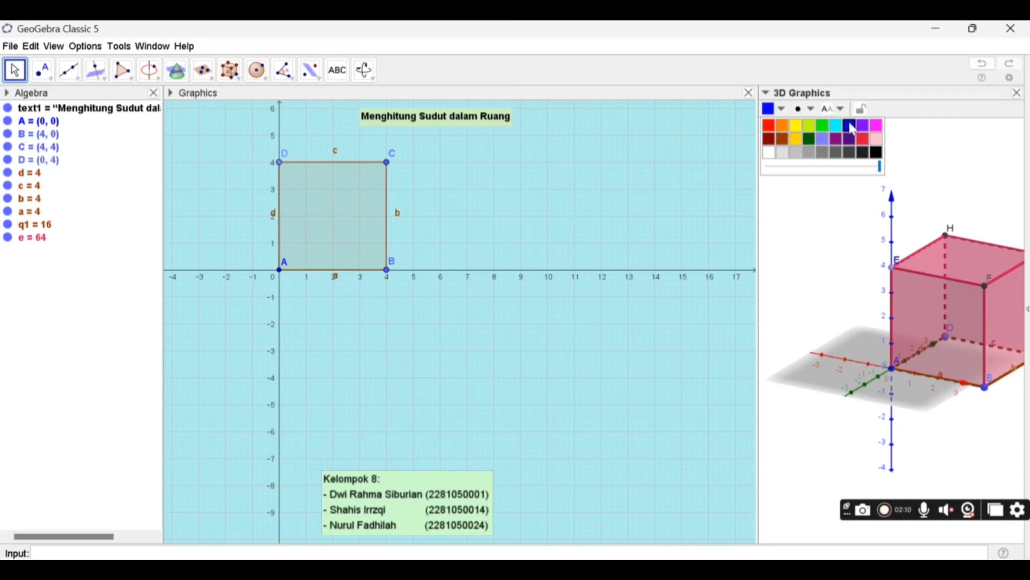
pyautogui.doubleClick(946, 234)
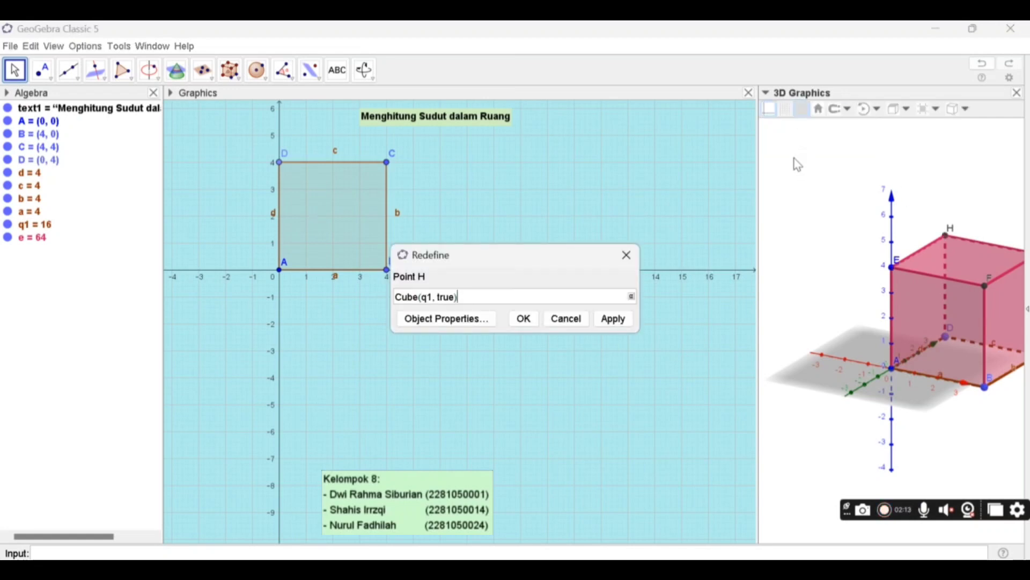
pyautogui.click(631, 261)
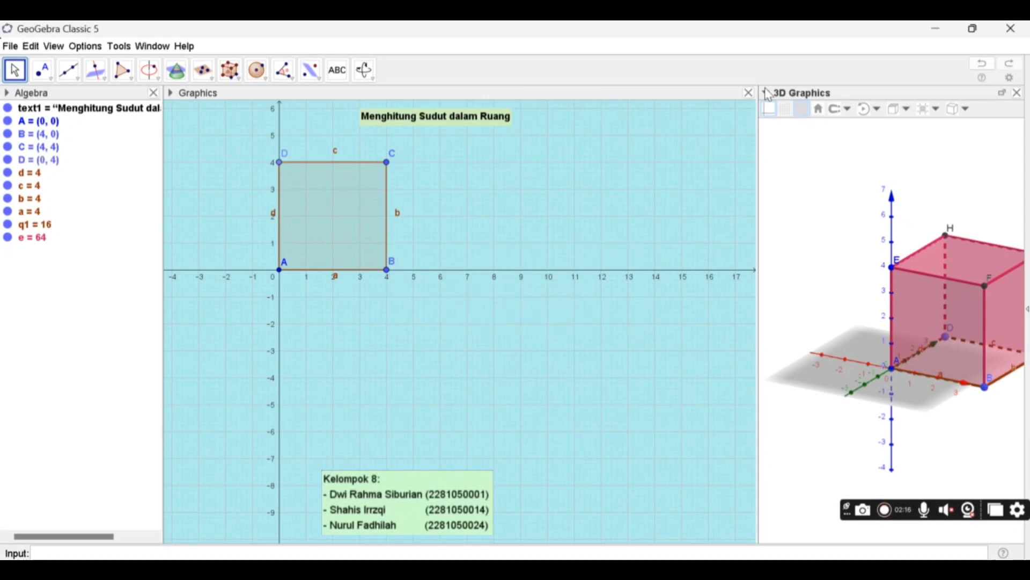
pyautogui.click(946, 237)
pyautogui.click(773, 109)
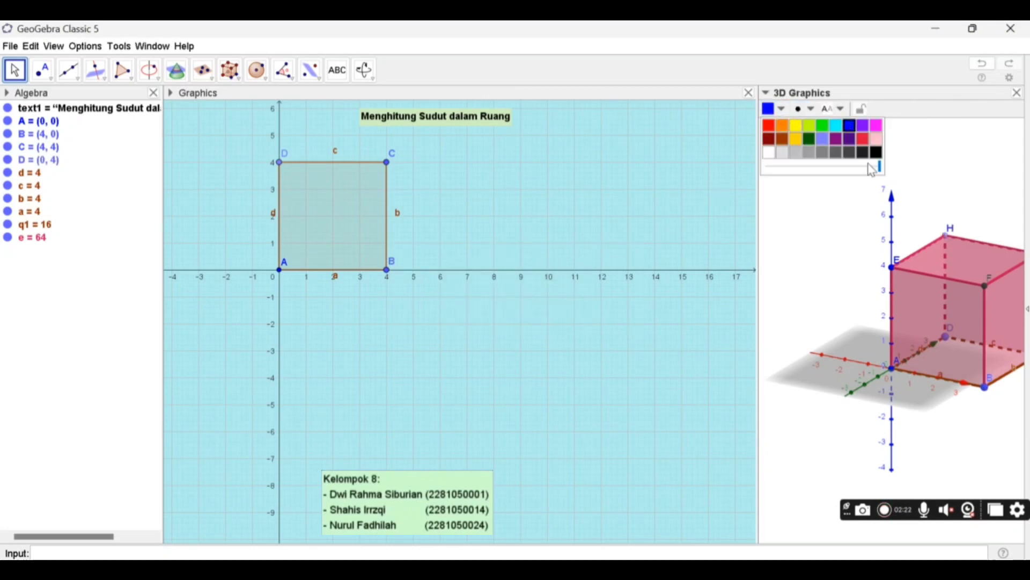
# - Color the cube's upper vertex F blue to match the other points
pyautogui.click(985, 283)
pyautogui.click(780, 110)
pyautogui.click(850, 126)
# - Color the cube's remaining upper vertex G blue
pyautogui.moveTo(1000, 300); pyautogui.dragTo(961, 355, button='right')
pyautogui.click(977, 349)
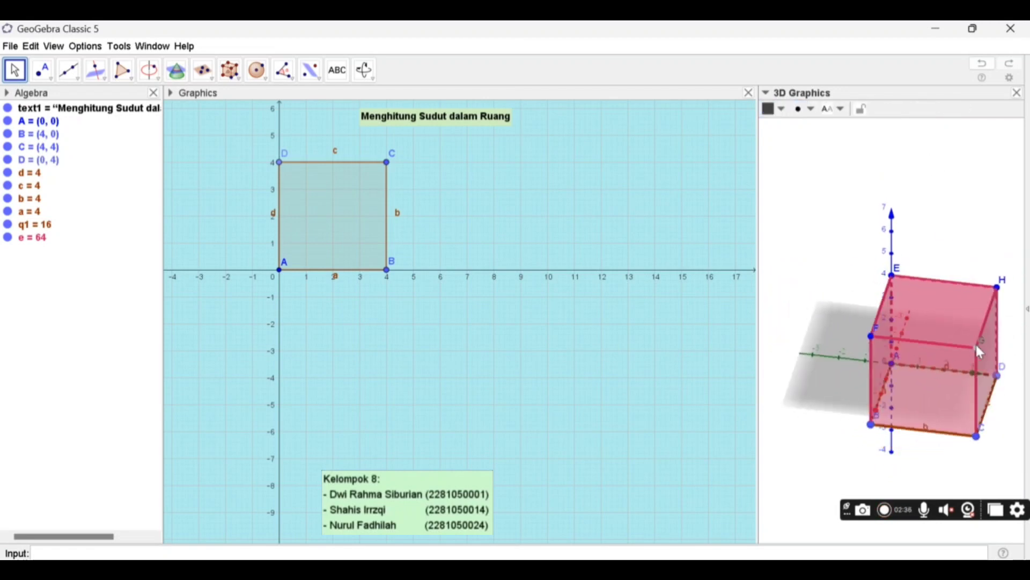
pyautogui.click(780, 110)
pyautogui.click(840, 124)
pyautogui.click(840, 219)
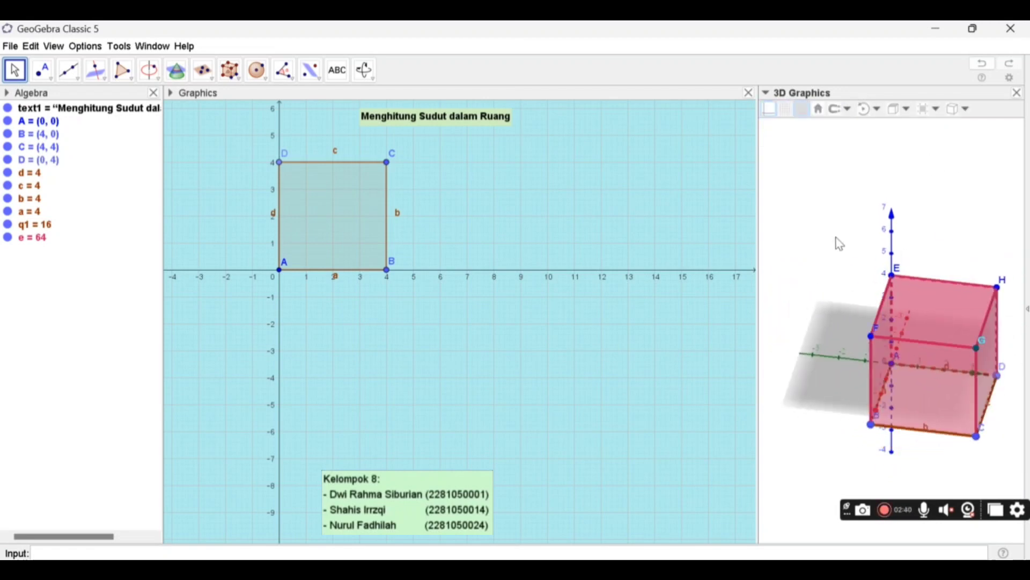
pyautogui.click(976, 347)
pyautogui.click(779, 111)
pyautogui.click(849, 126)
pyautogui.click(806, 211)
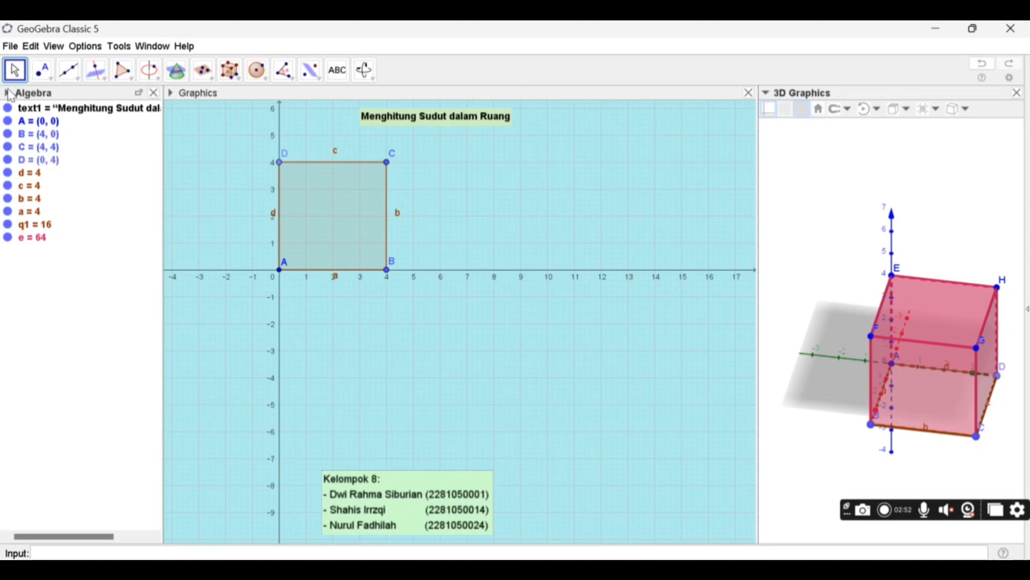
# - Sort the Algebra view by object type and select the cube e
pyautogui.click(10, 95)
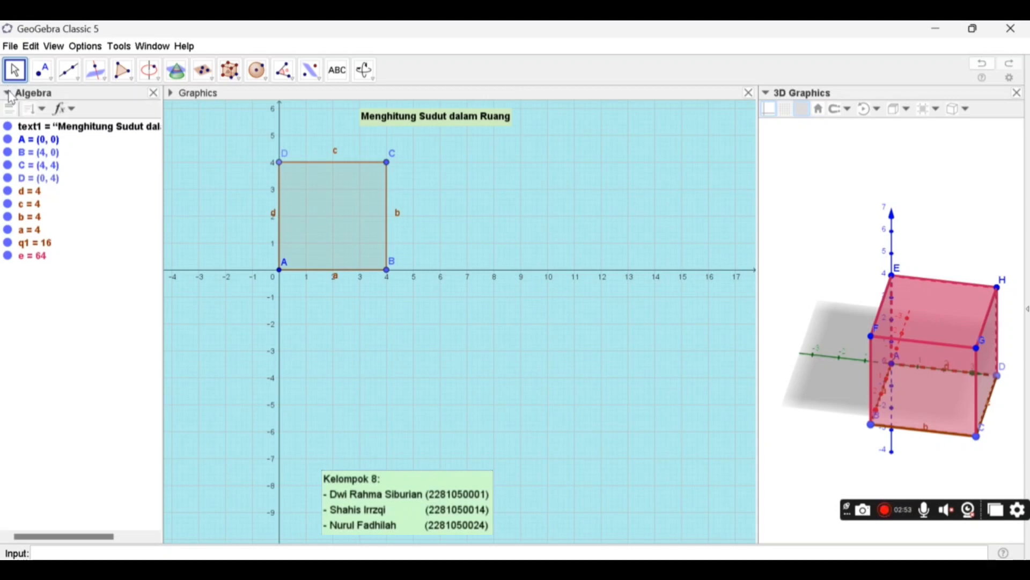
pyautogui.click(36, 111)
pyautogui.click(57, 158)
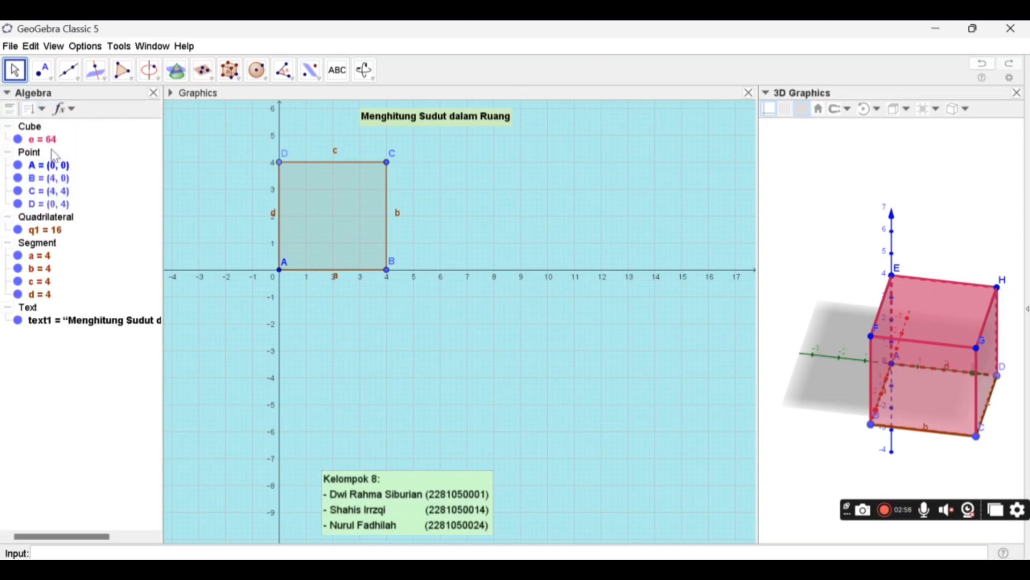
pyautogui.click(50, 141)
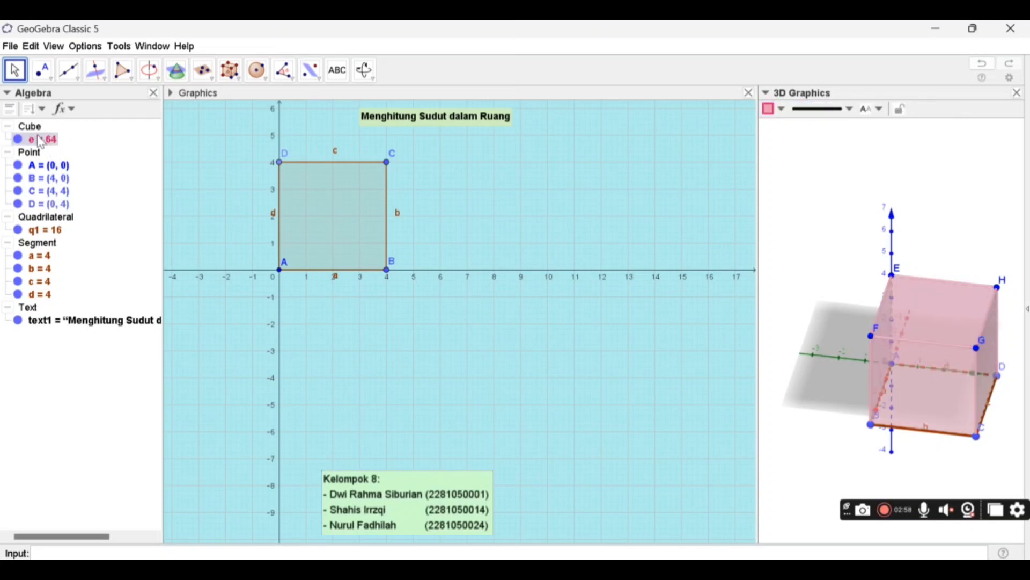
# - Set the opacity of cube e to 0 so that only its edges are drawn
pyautogui.rightClick(40, 144)
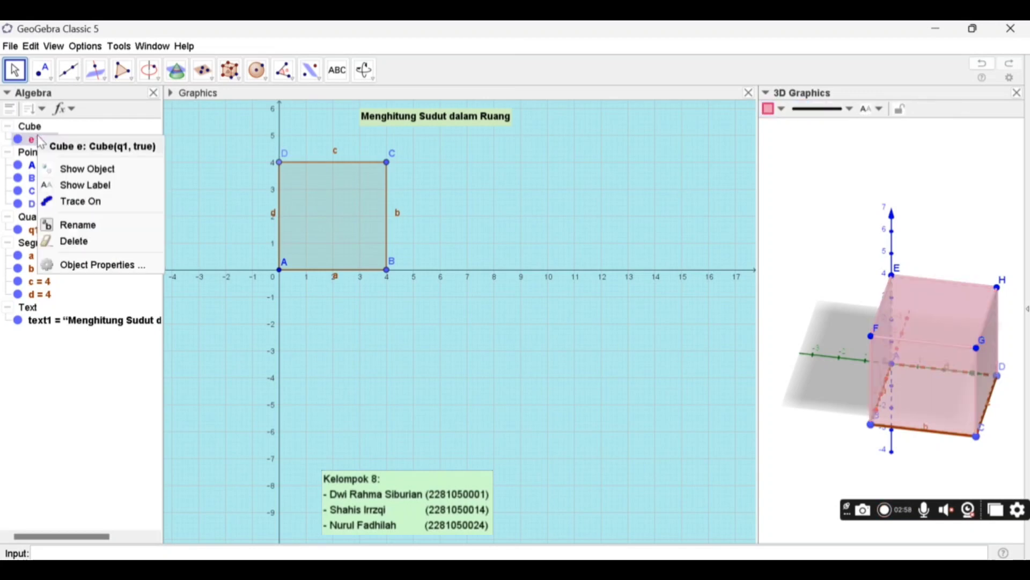
pyautogui.click(72, 271)
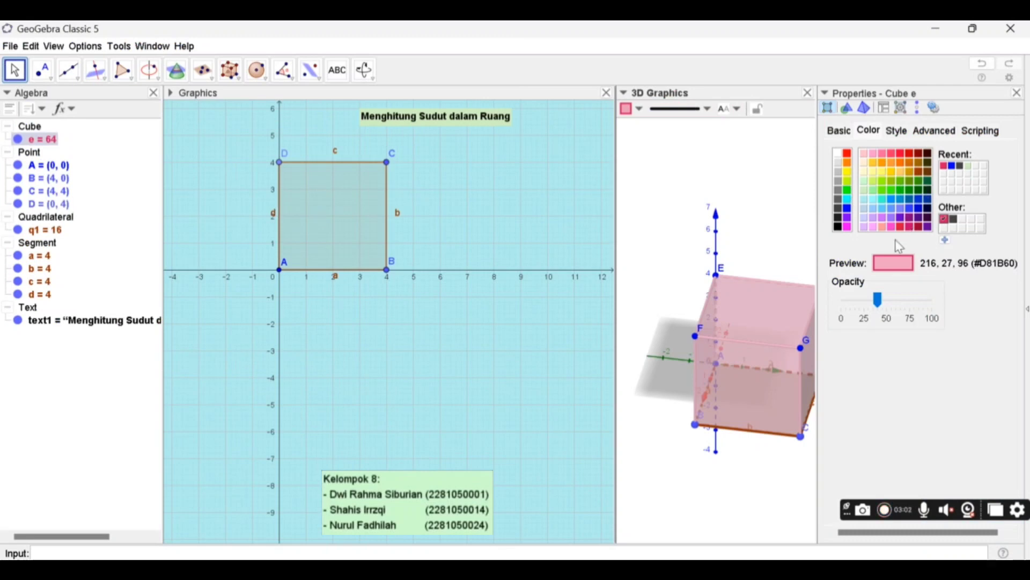
pyautogui.click(883, 307)
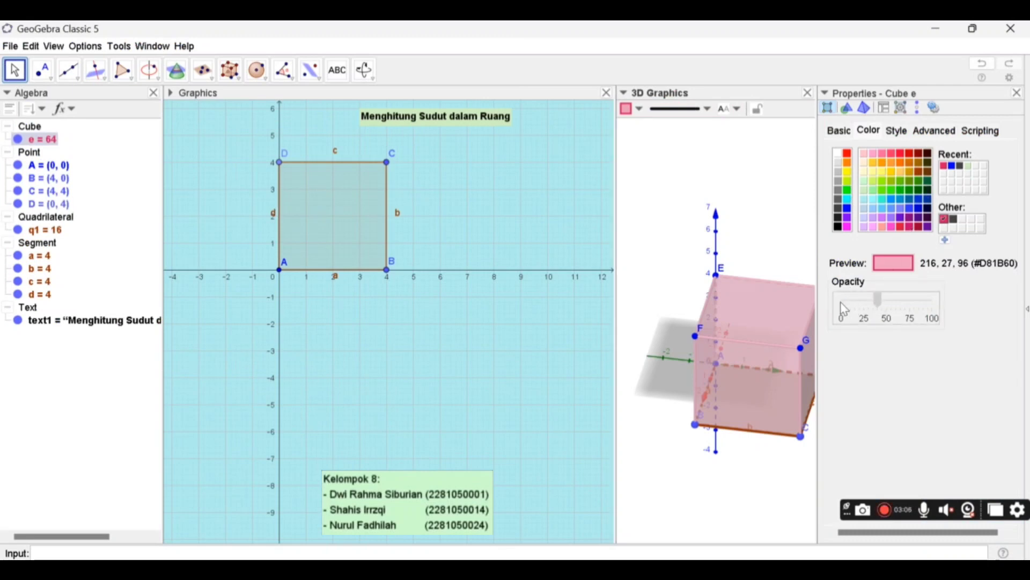
pyautogui.click(843, 298)
pyautogui.click(843, 299)
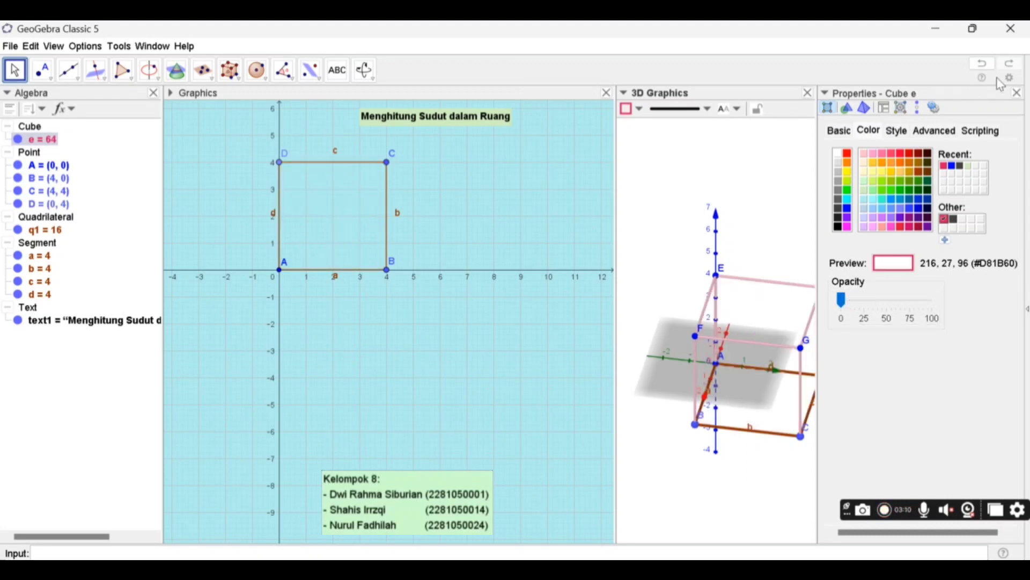
pyautogui.click(1017, 94)
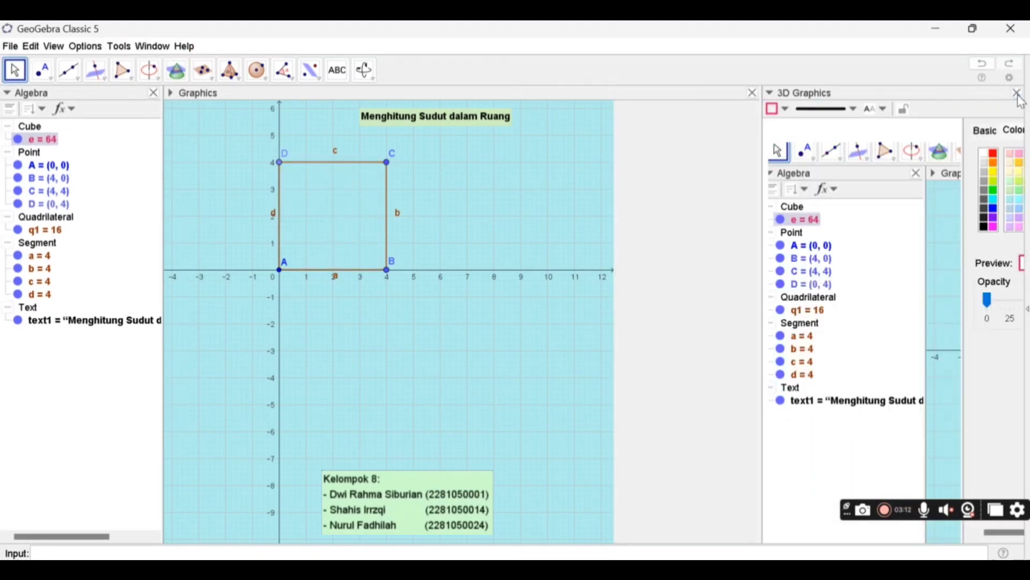
# - Hide the coordinate axes and the gray xy-plane in the 3D view
pyautogui.moveTo(879, 329)
pyautogui.mouseDown()
pyautogui.moveTo(875, 302)
pyautogui.moveTo(862, 313)
pyautogui.moveTo(869, 324)
pyautogui.mouseUp()
pyautogui.click(837, 445)
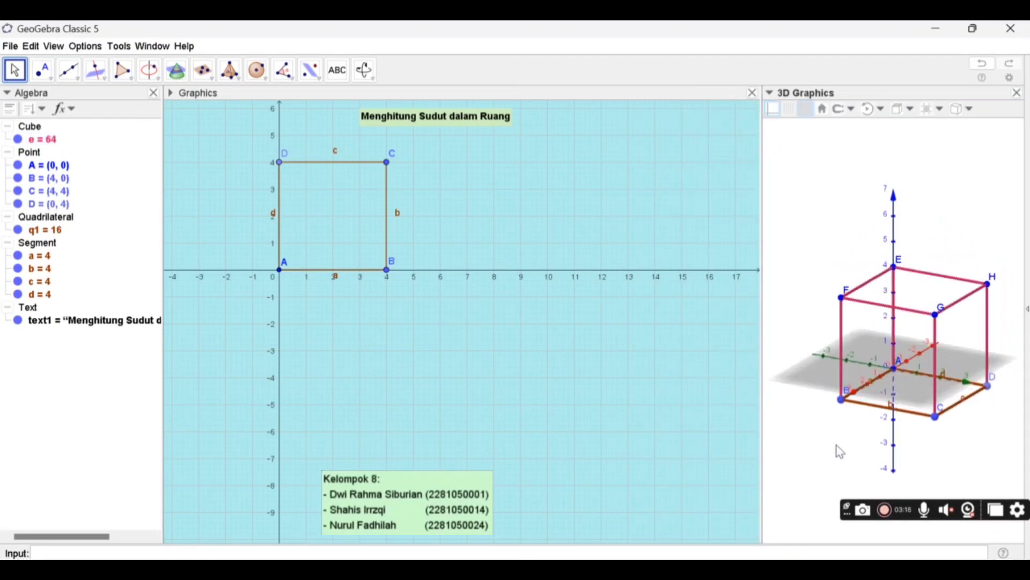
pyautogui.click(776, 113)
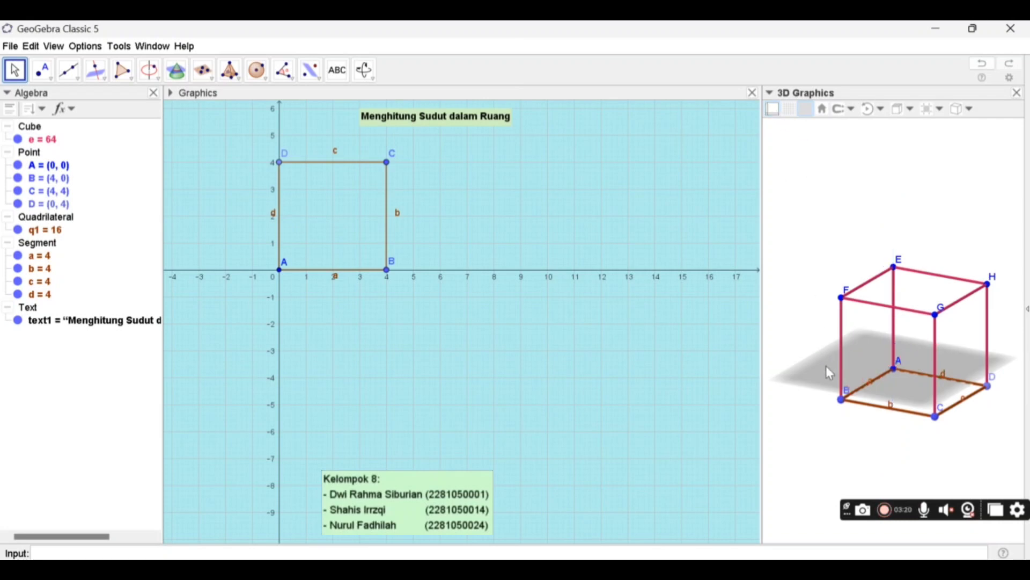
pyautogui.click(806, 113)
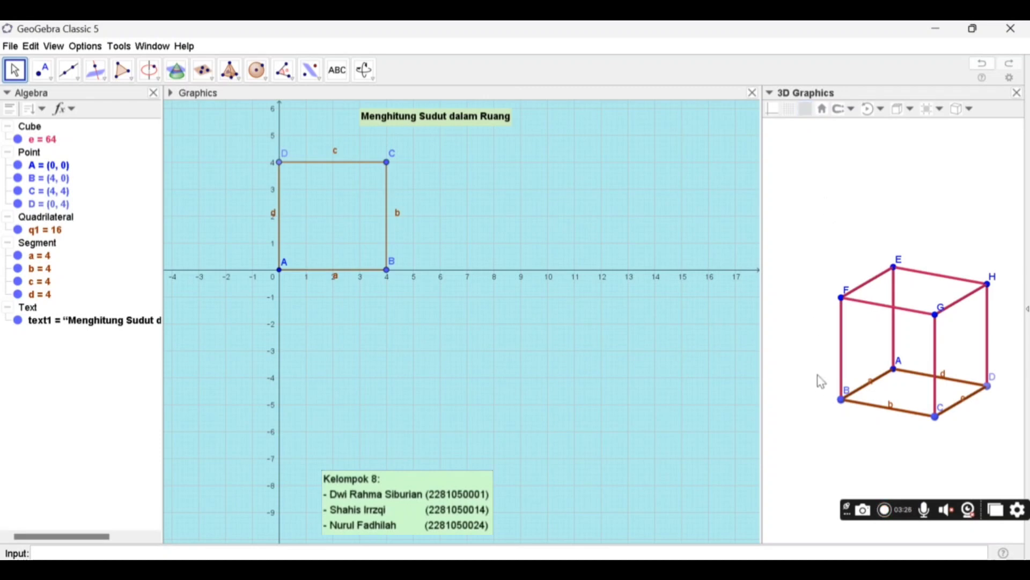
# - Draw the two diagonals of the cube's upper face as segments FH and GE
pyautogui.click(79, 80)
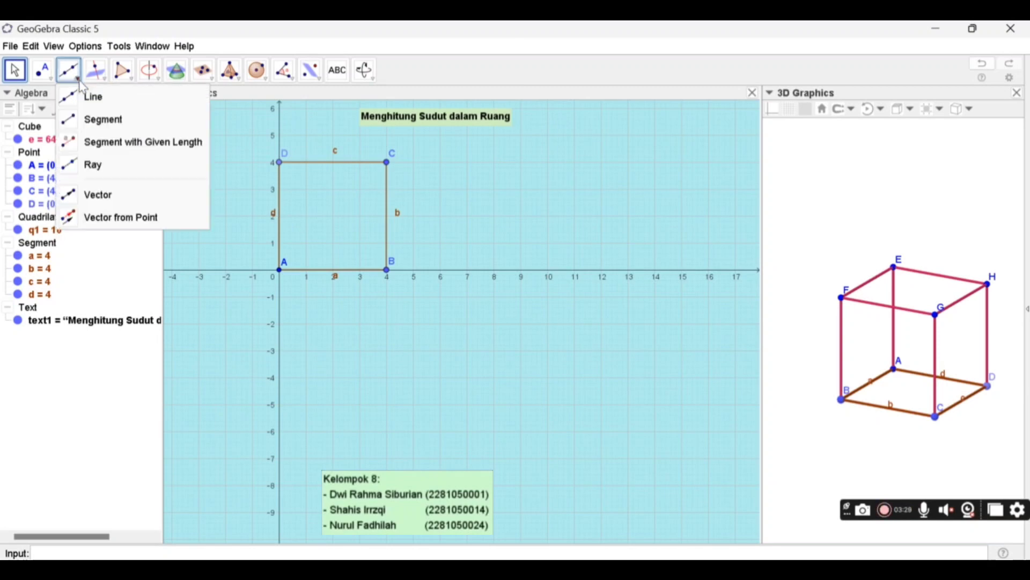
pyautogui.click(85, 119)
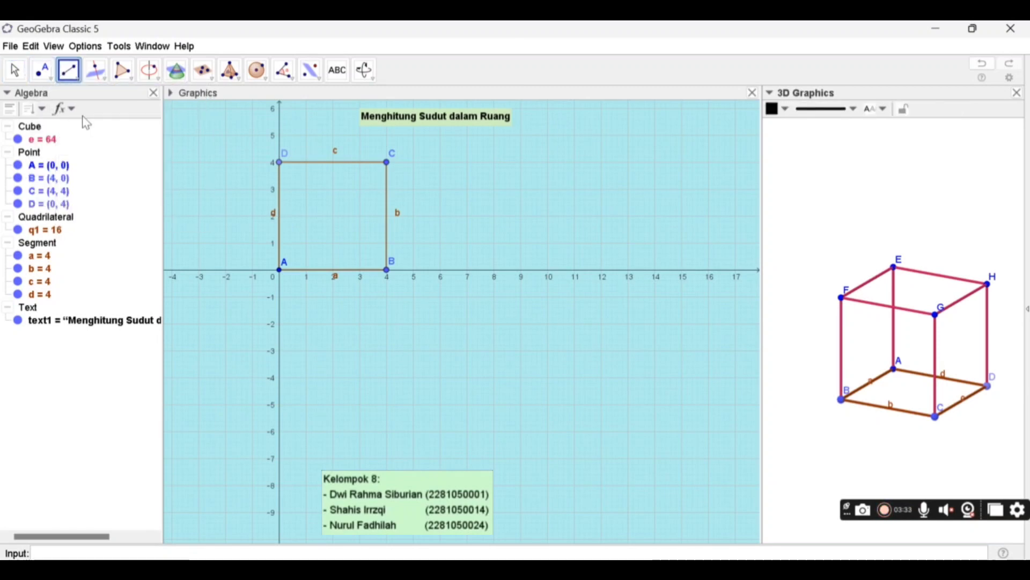
pyautogui.click(843, 299)
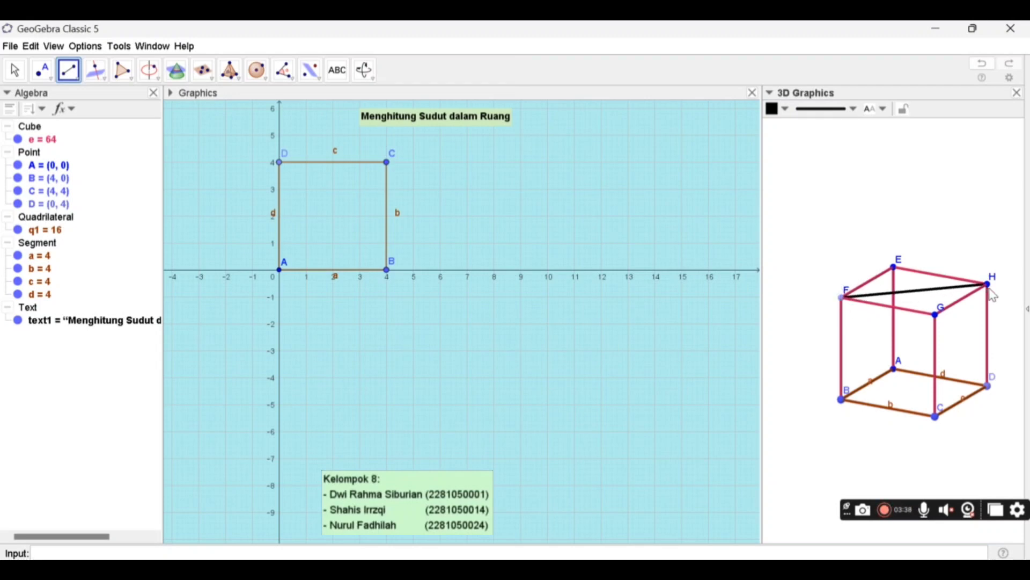
pyautogui.click(990, 287)
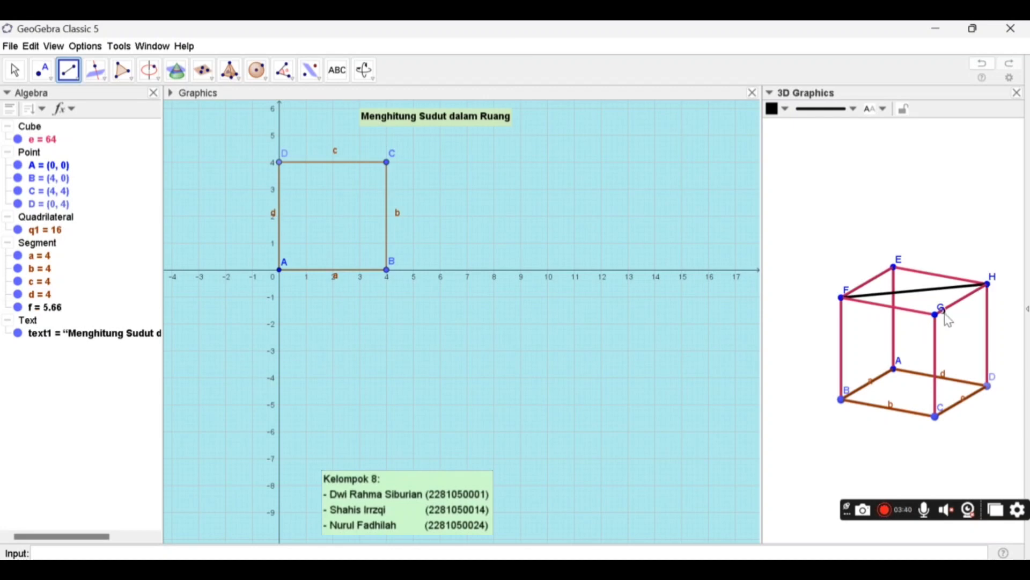
pyautogui.click(937, 316)
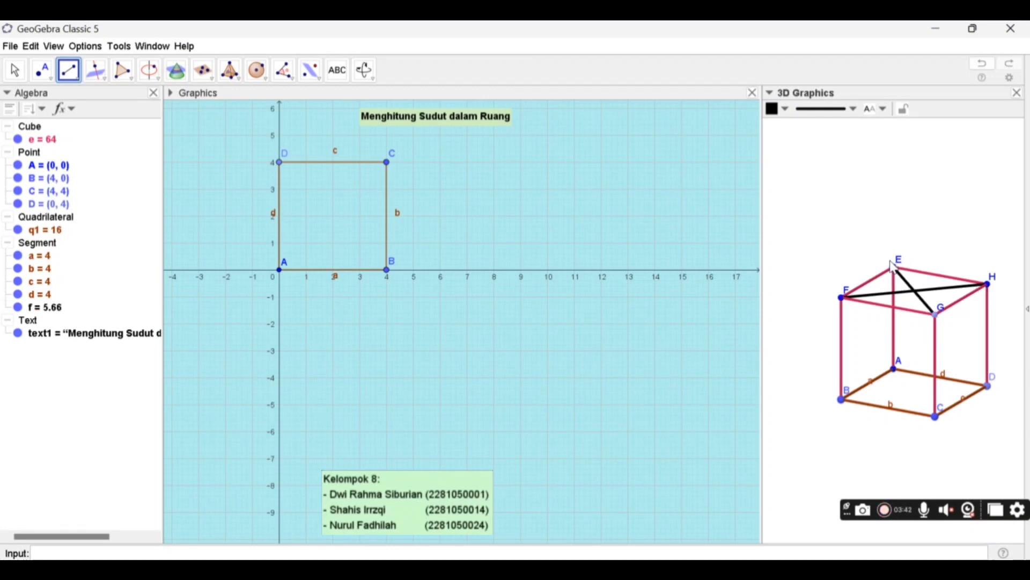
pyautogui.click(901, 275)
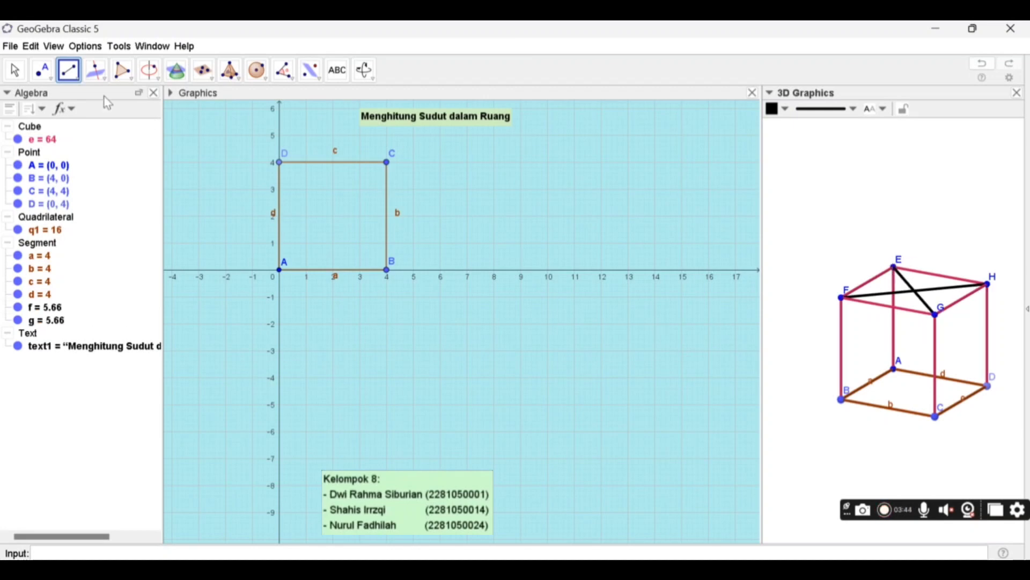
pyautogui.click(15, 72)
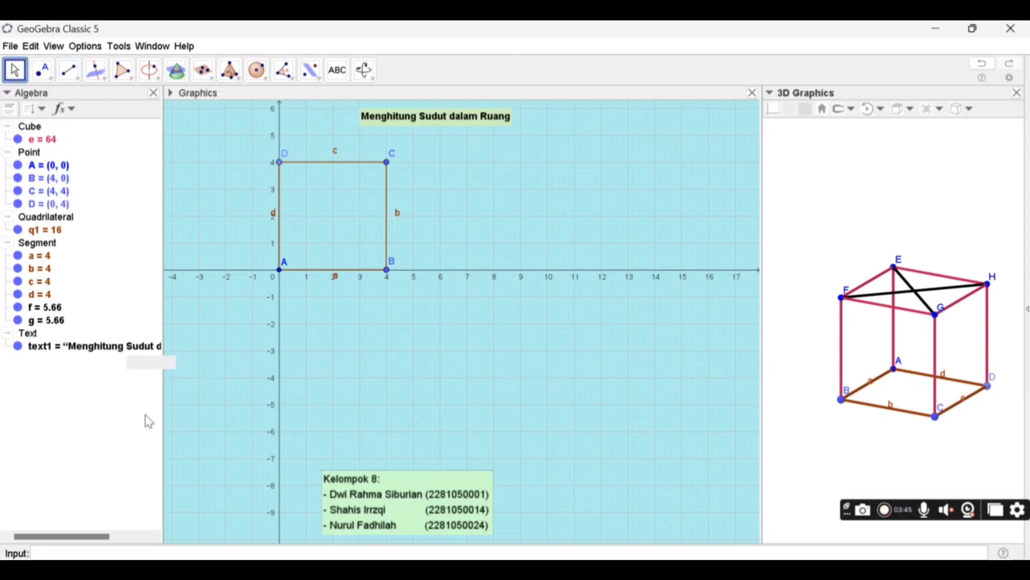
# - Create the intersection point of the upper-face diagonals with the command Intersect(f, g)
pyautogui.click(136, 547)
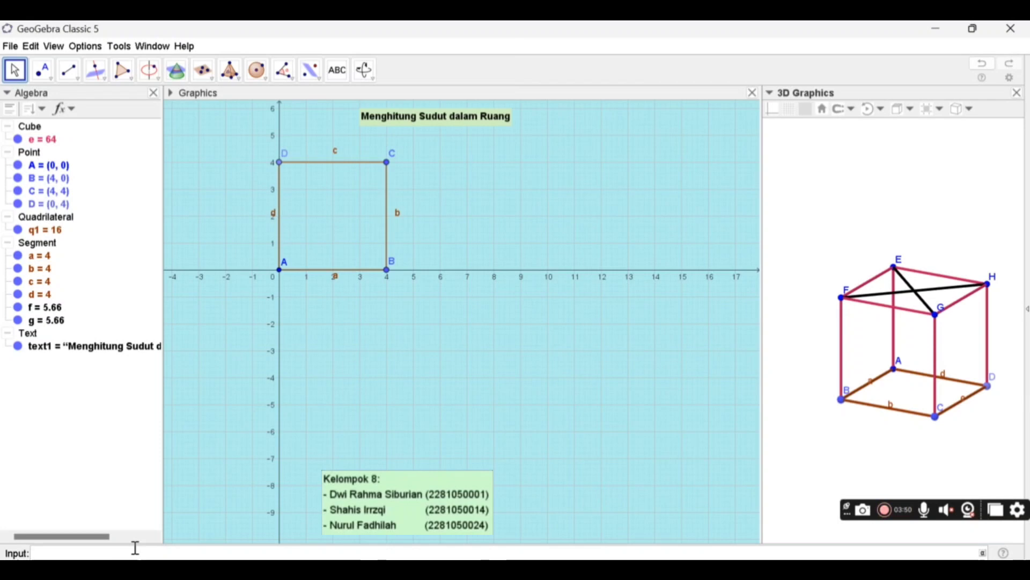
pyautogui.write('inter')
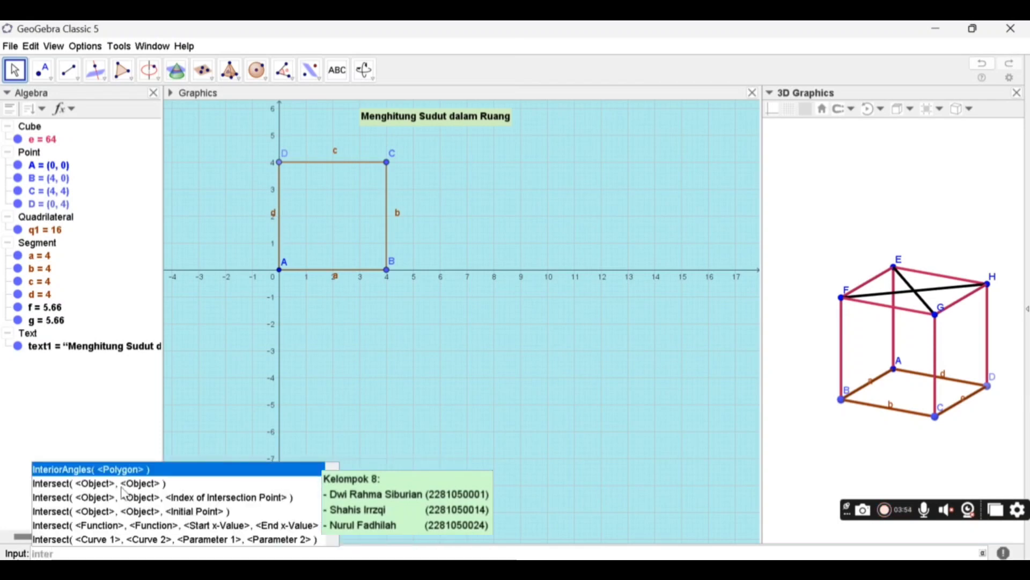
pyautogui.click(123, 486)
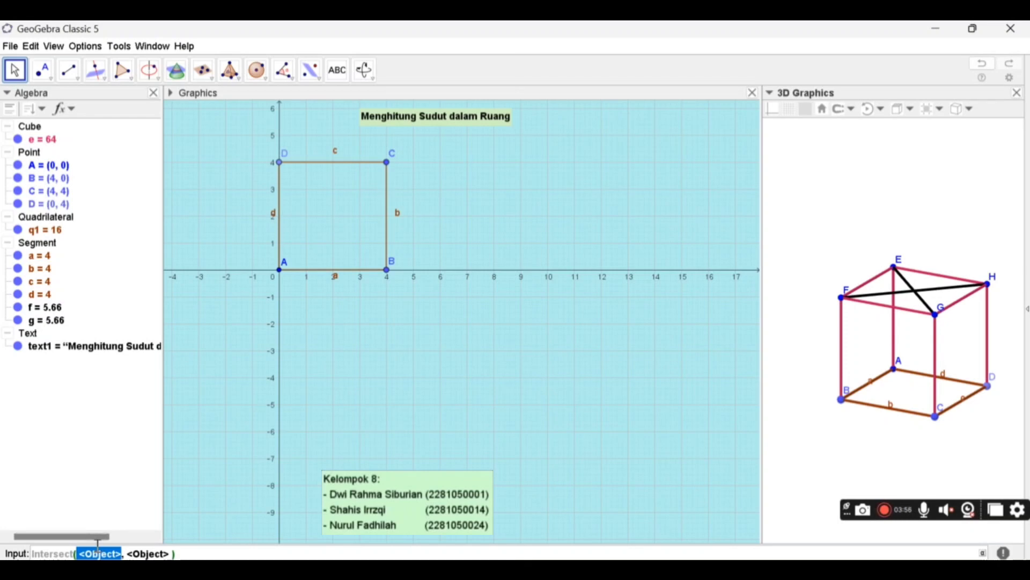
pyautogui.write('f')
pyautogui.press('Tab')
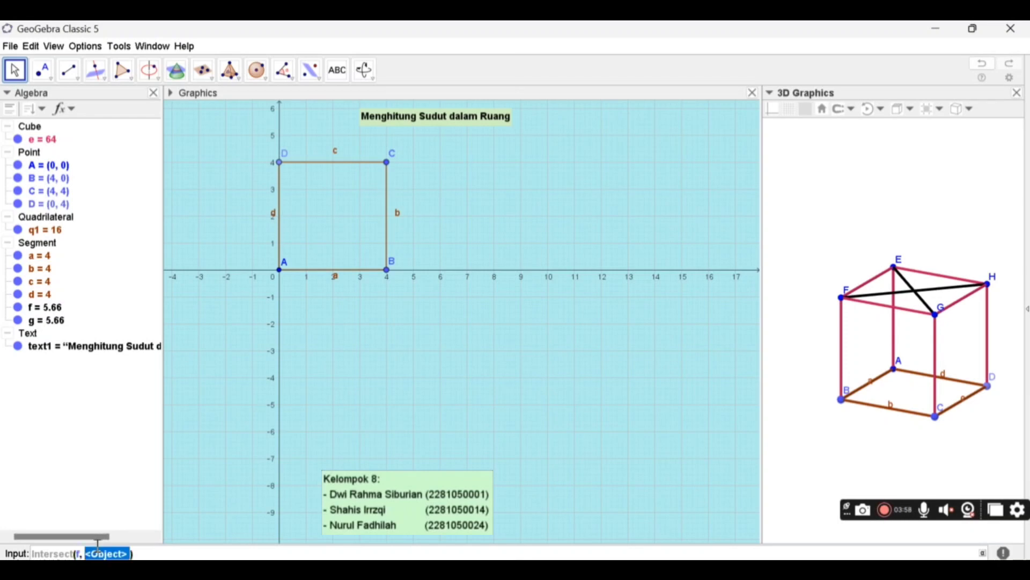
pyautogui.write('g')
pyautogui.press('Return')
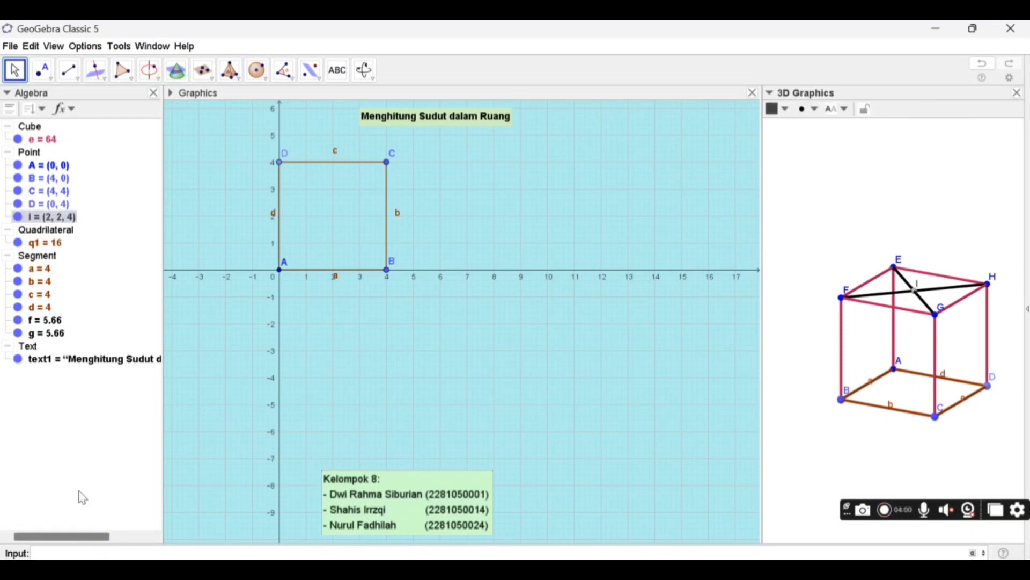
# - Rename the intersection point of the upper-face diagonals to O
pyautogui.rightClick(40, 226)
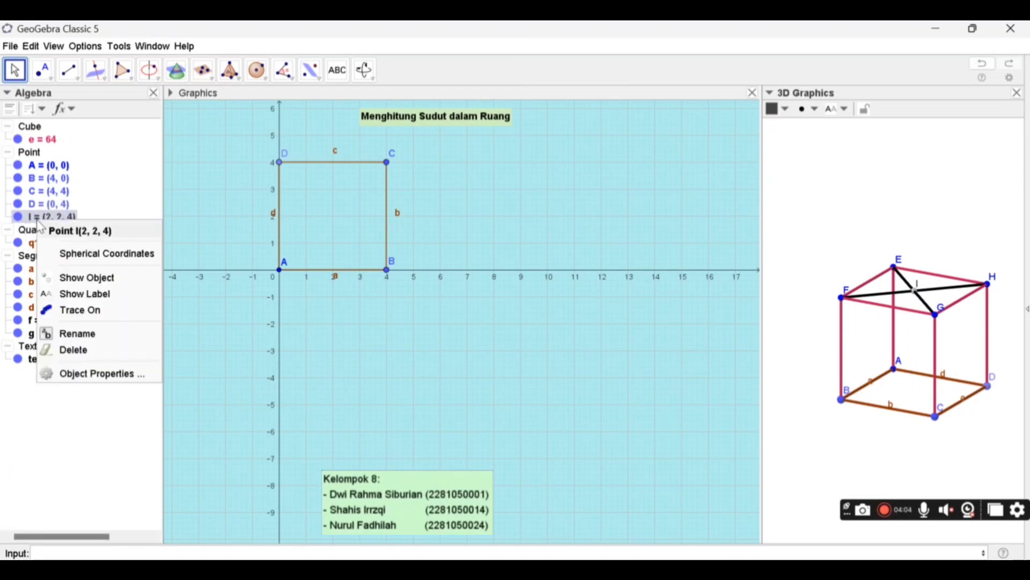
pyautogui.click(84, 336)
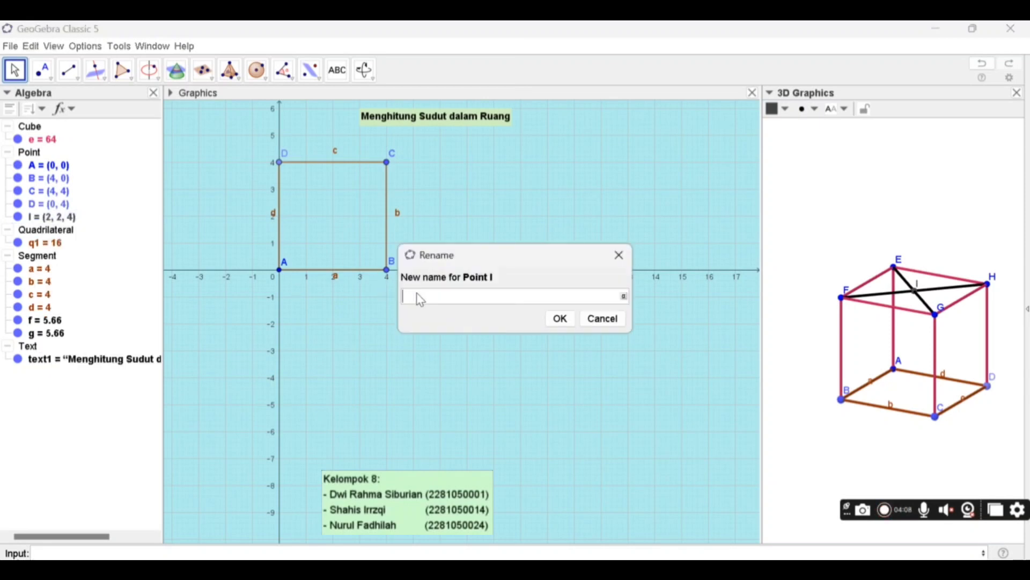
pyautogui.write('O')
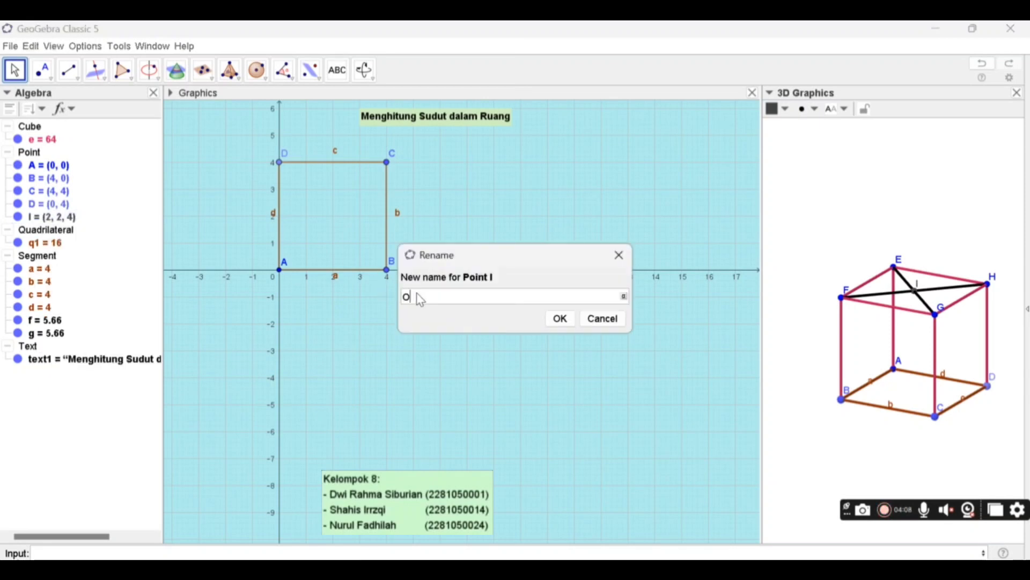
pyautogui.click(553, 322)
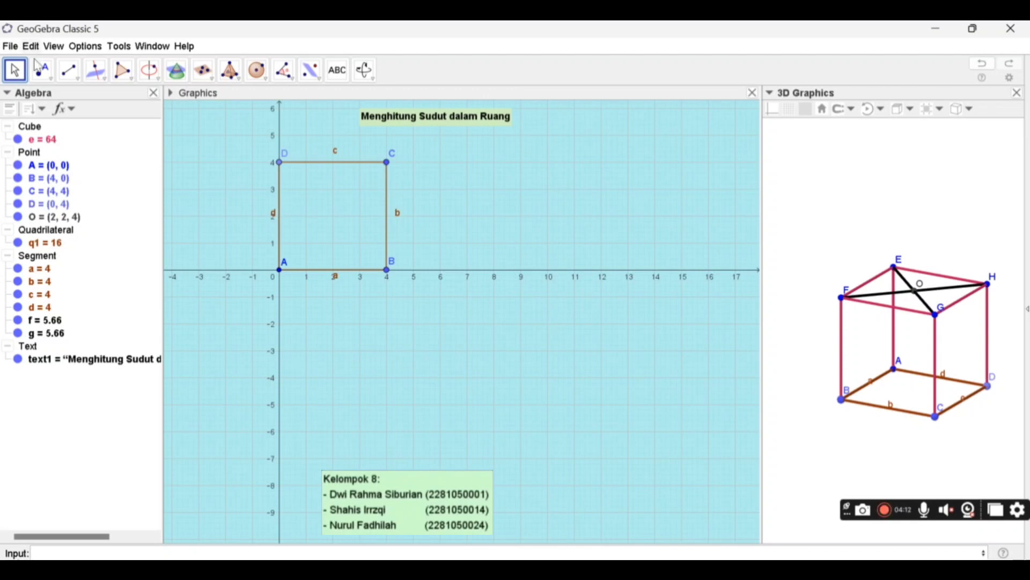
# - Draw segment OA from the upper face's center and segment AC across the cube's base
pyautogui.click(71, 82)
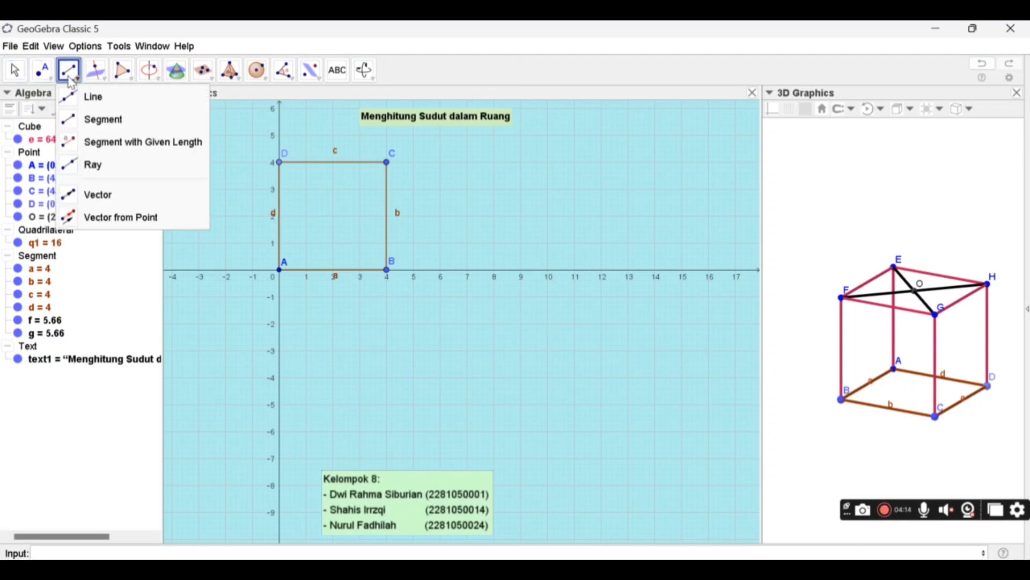
pyautogui.click(78, 119)
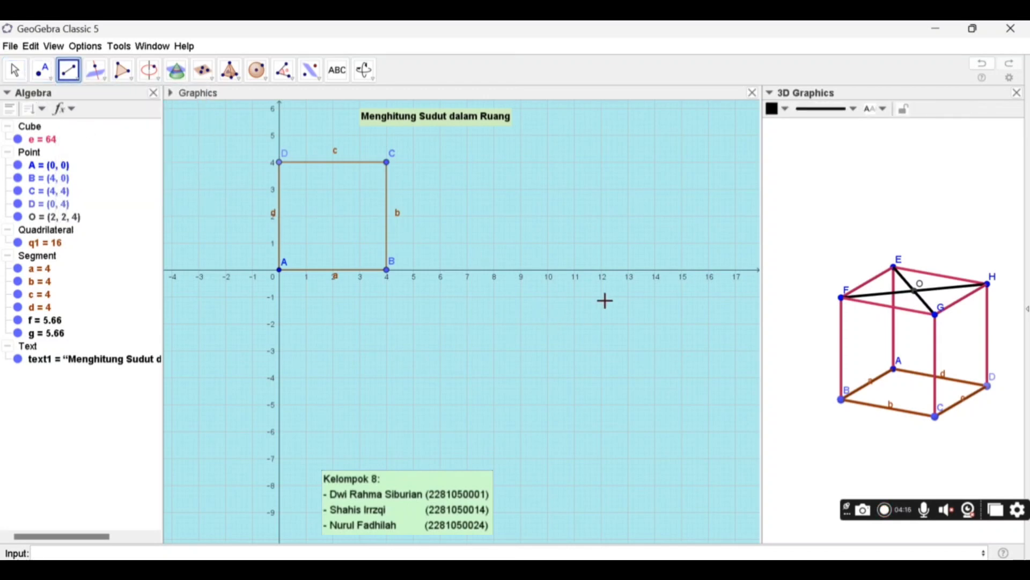
pyautogui.click(916, 293)
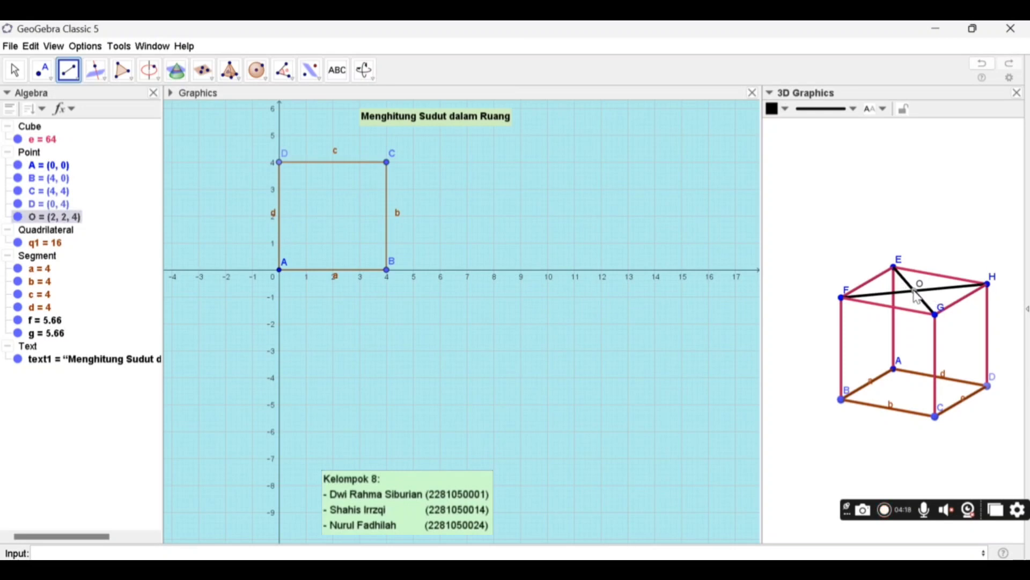
pyautogui.click(897, 373)
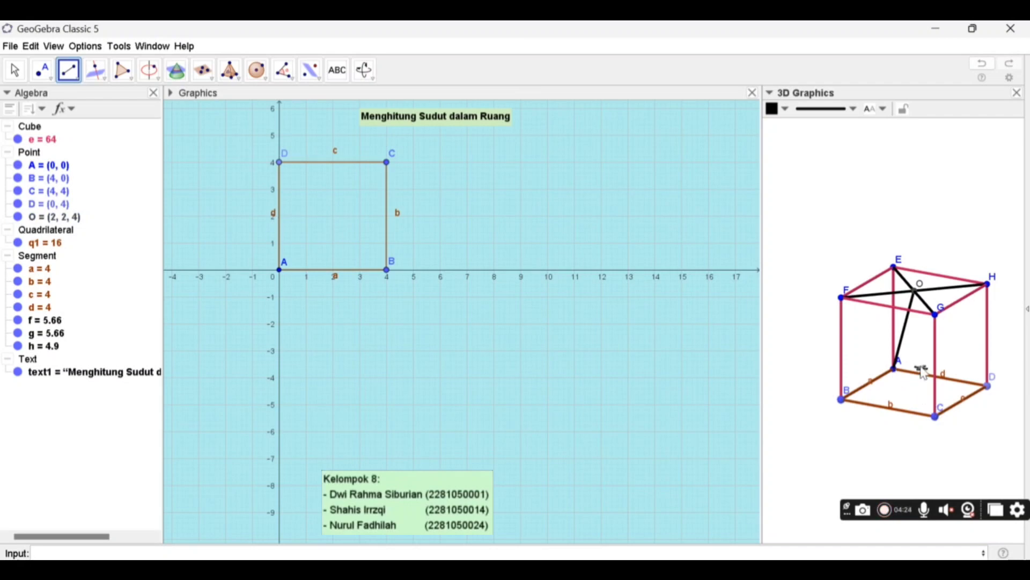
pyautogui.click(900, 371)
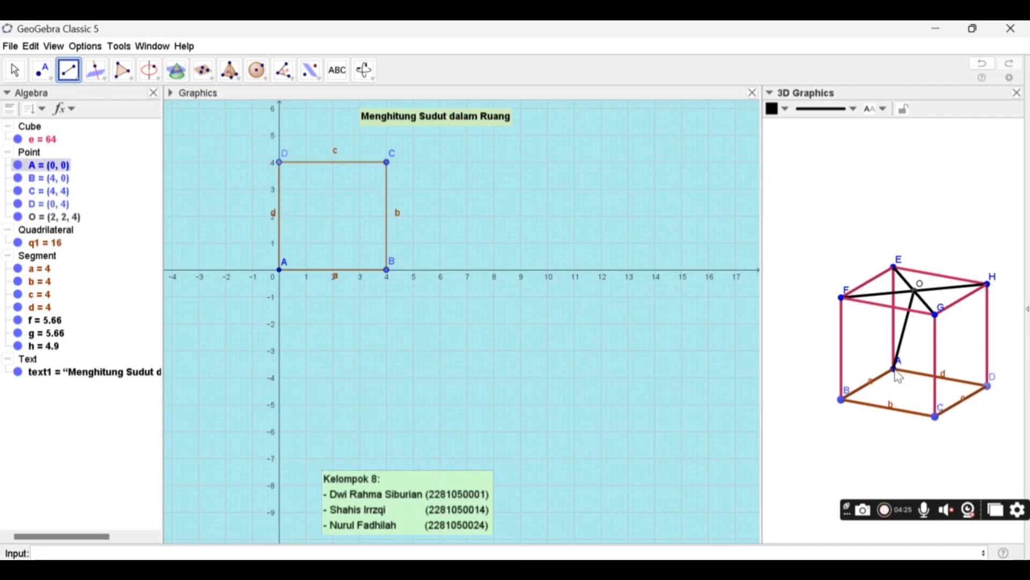
pyautogui.click(937, 425)
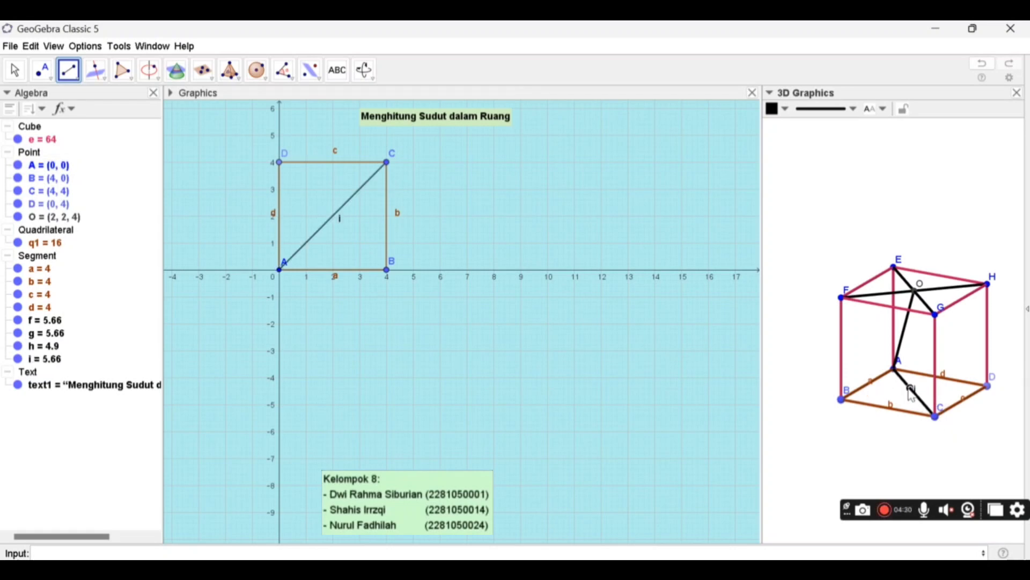
pyautogui.click(15, 70)
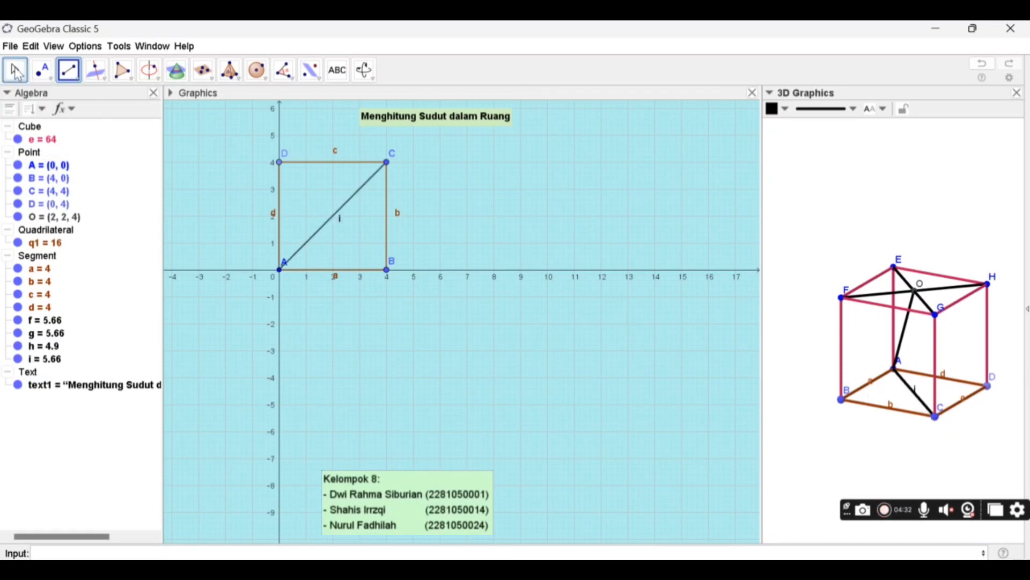
# - Create the angle between segments OA and AC at vertex A with the command Angle(O, A, C)
pyautogui.moveTo(887, 453); pyautogui.dragTo(936, 454)
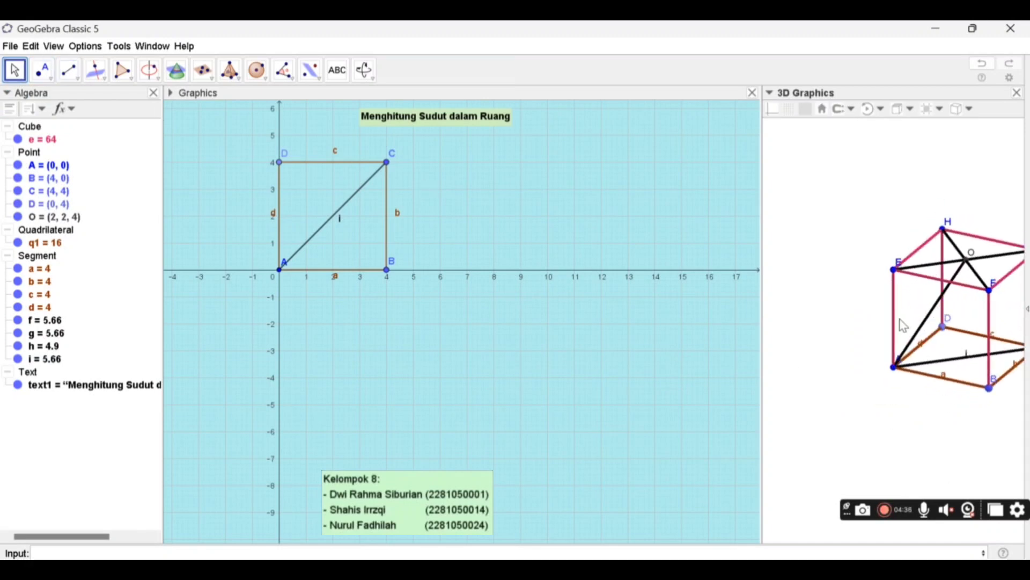
pyautogui.click(521, 551)
pyautogui.write('angl')
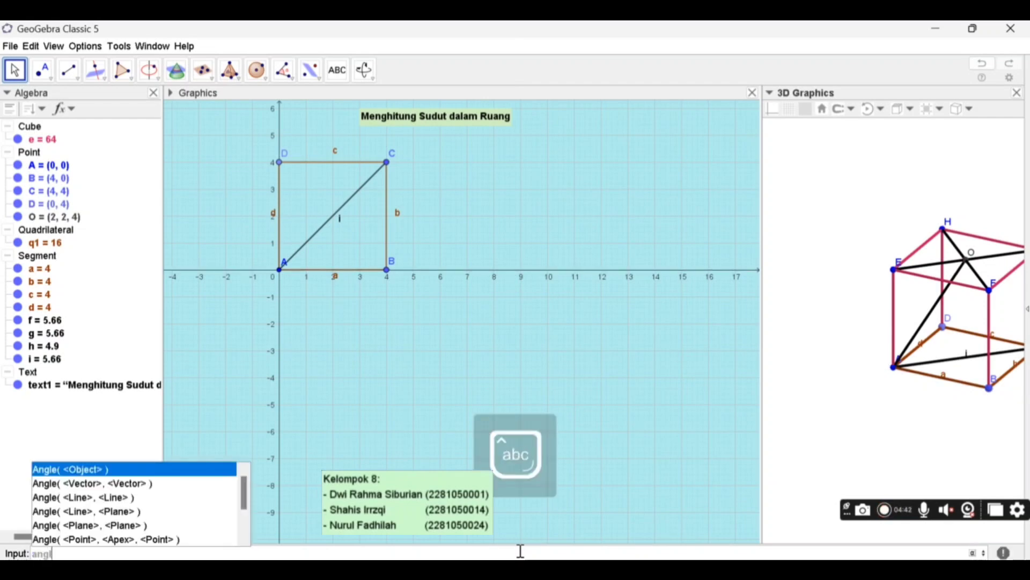
pyautogui.write('e')
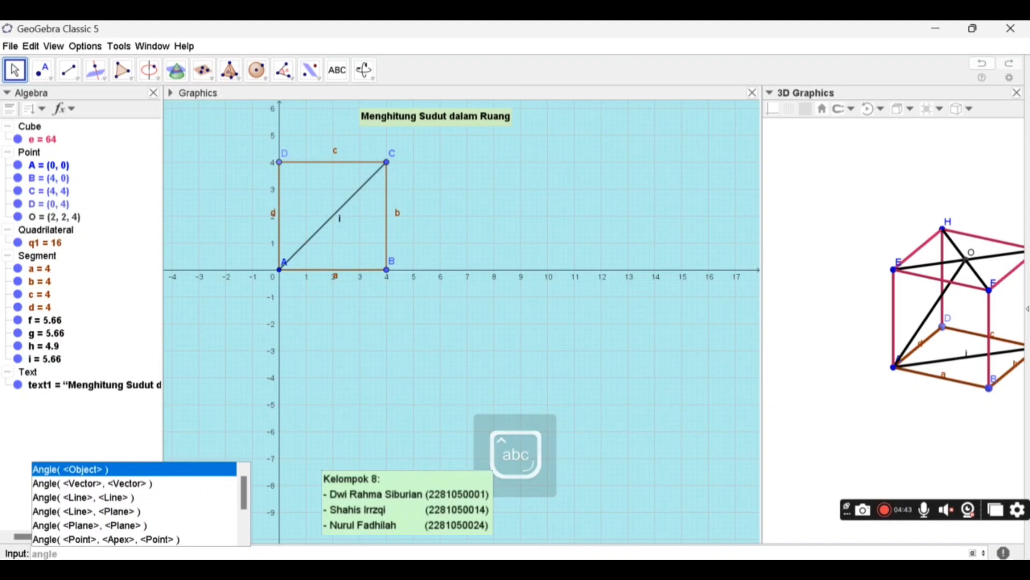
pyautogui.click(123, 541)
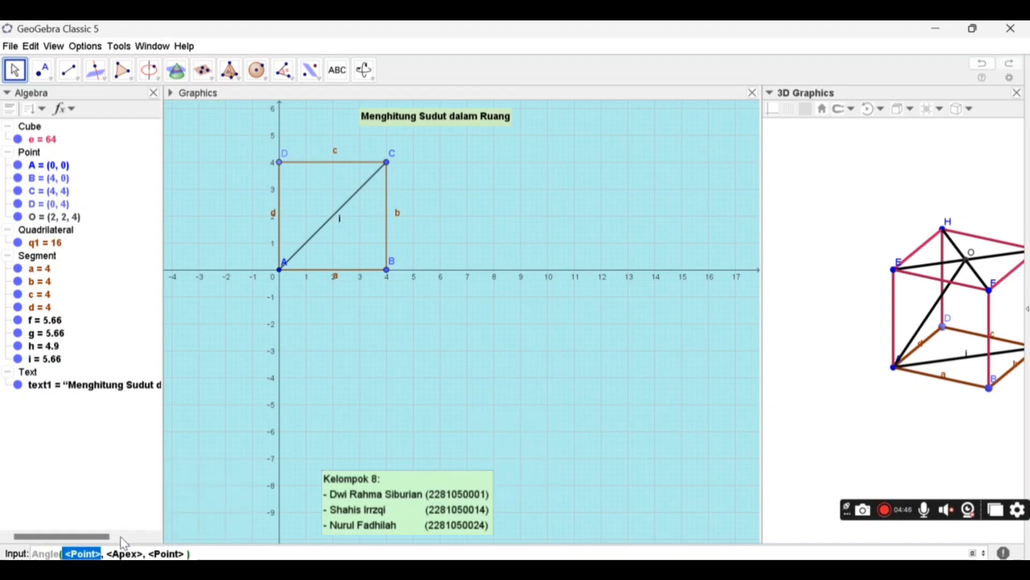
pyautogui.write('O')
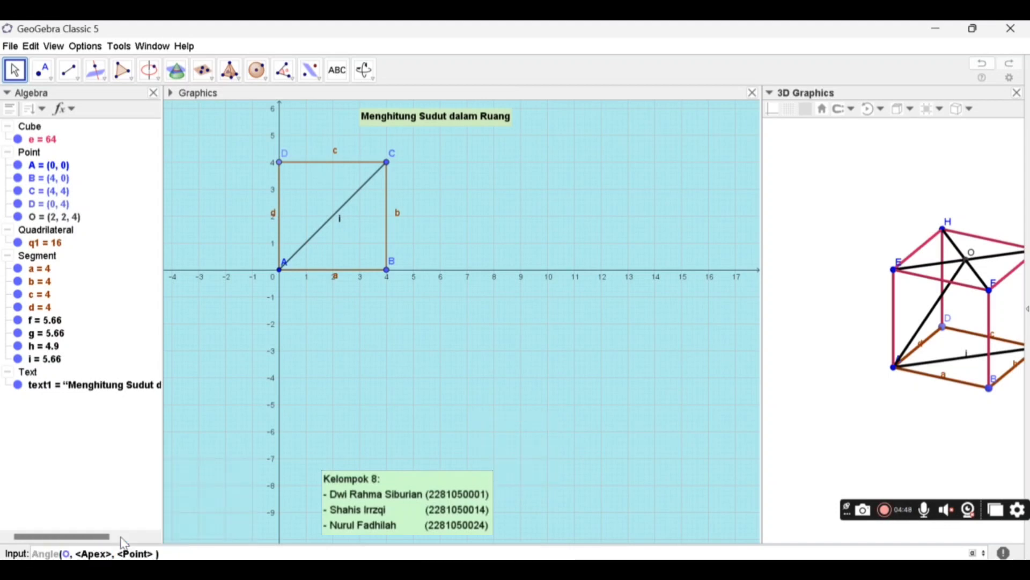
pyautogui.press('Tab')
pyautogui.write('A')
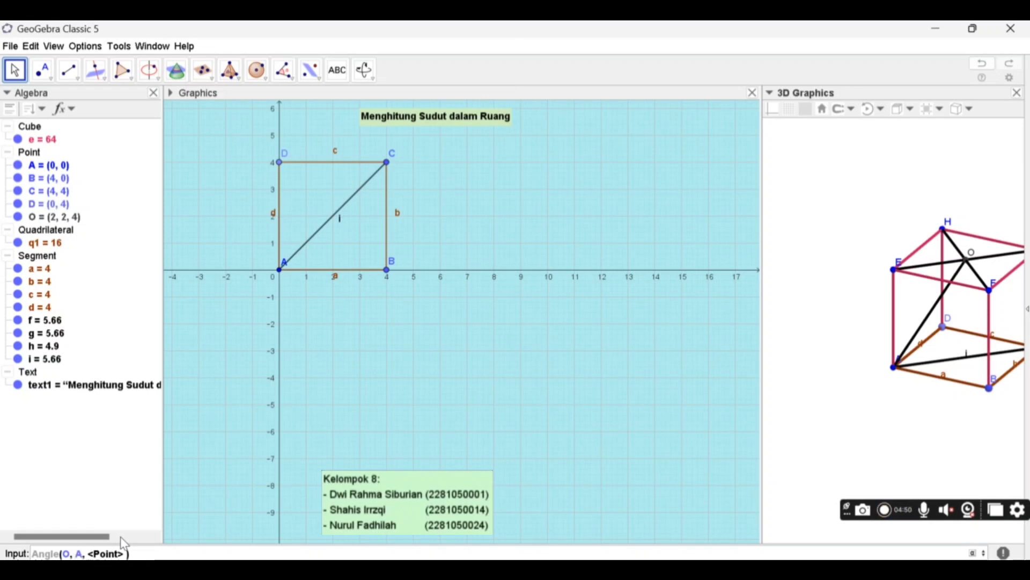
pyautogui.press('Tab')
pyautogui.write('C')
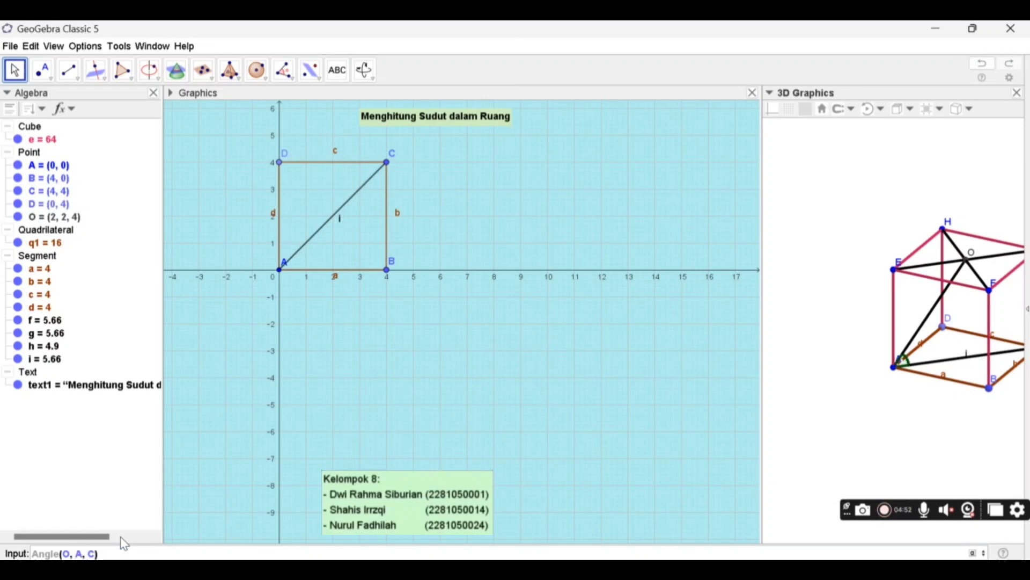
pyautogui.press('Return')
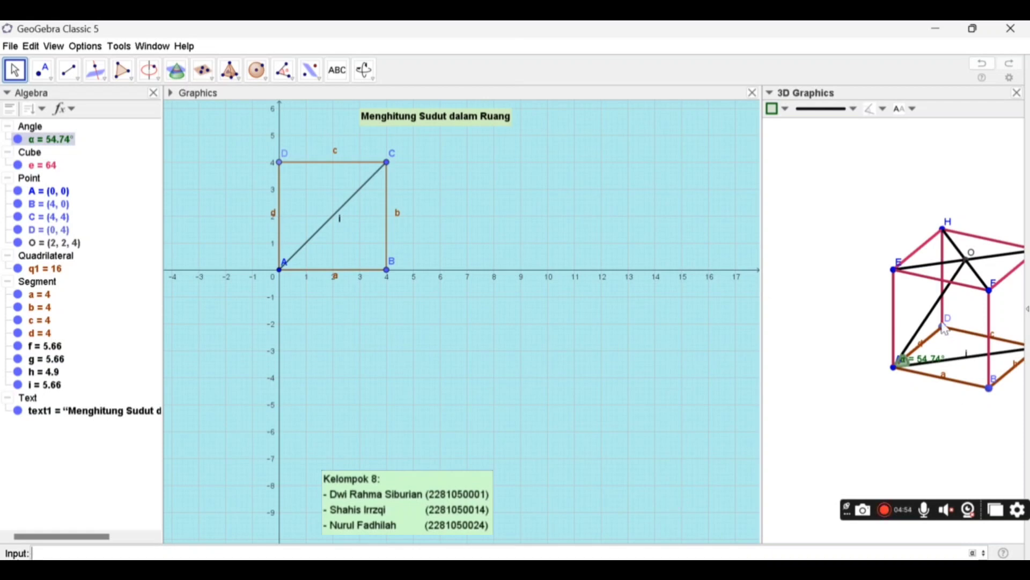
pyautogui.moveTo(873, 505); pyautogui.dragTo(873, 517)
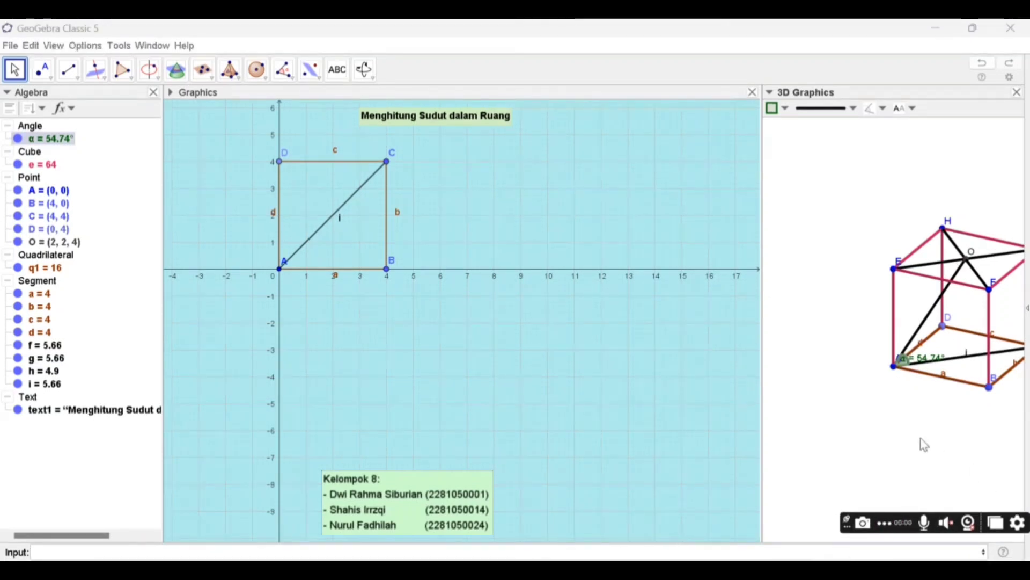
# - Draw segment OC from the upper face's center to base corner C of the cube
pyautogui.moveTo(920, 442); pyautogui.dragTo(878, 433)
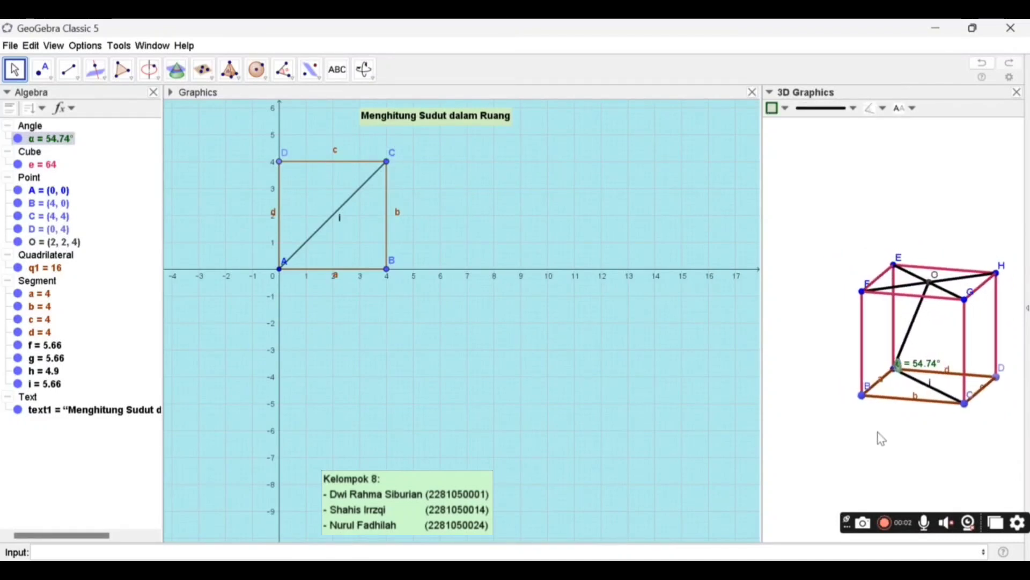
pyautogui.click(78, 69)
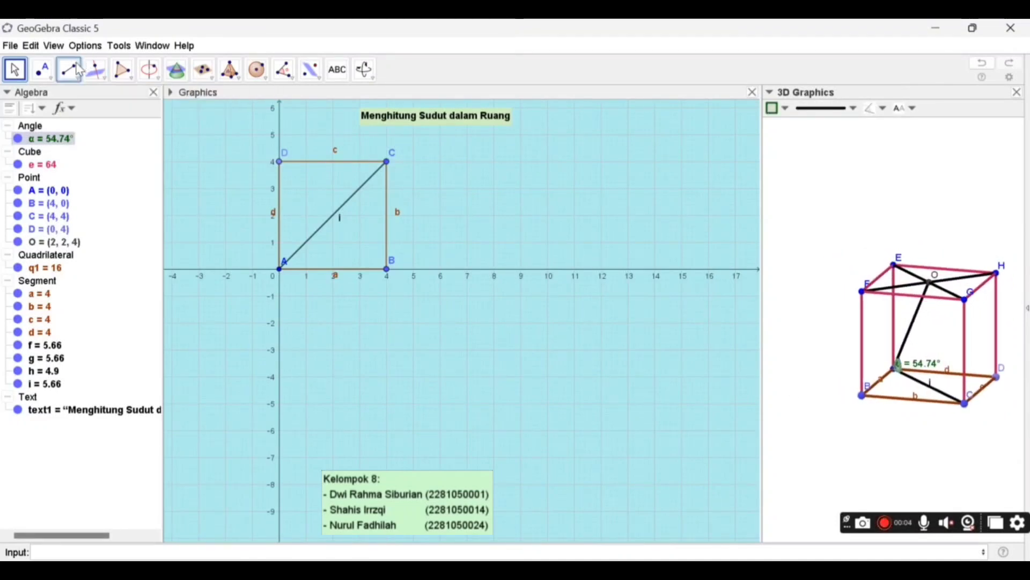
pyautogui.click(931, 288)
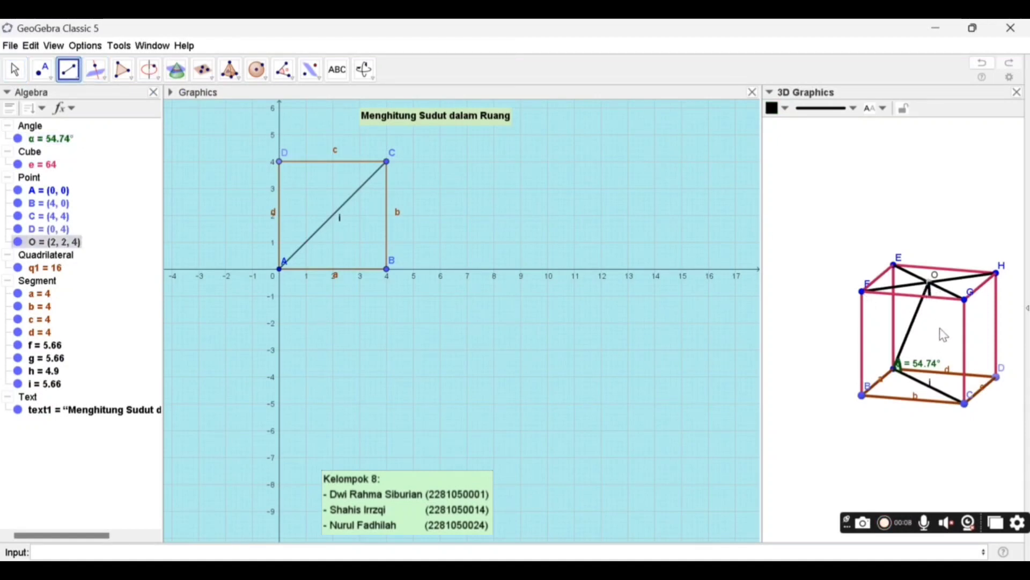
pyautogui.click(966, 403)
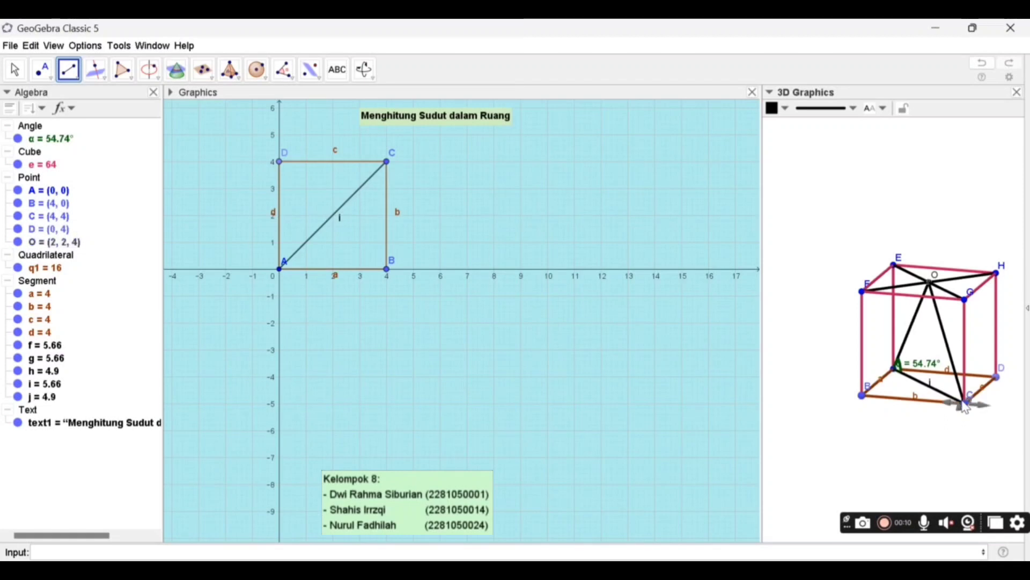
pyautogui.click(15, 69)
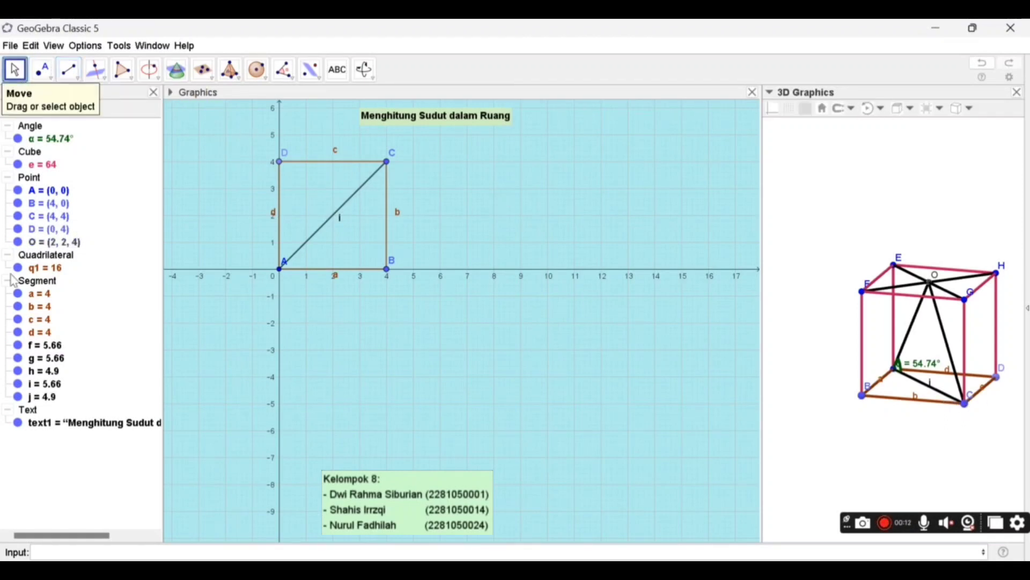
# - Create the angle at vertex C between segments OC and CA with the command Angle(O, C, A)
pyautogui.click(69, 552)
pyautogui.write('a')
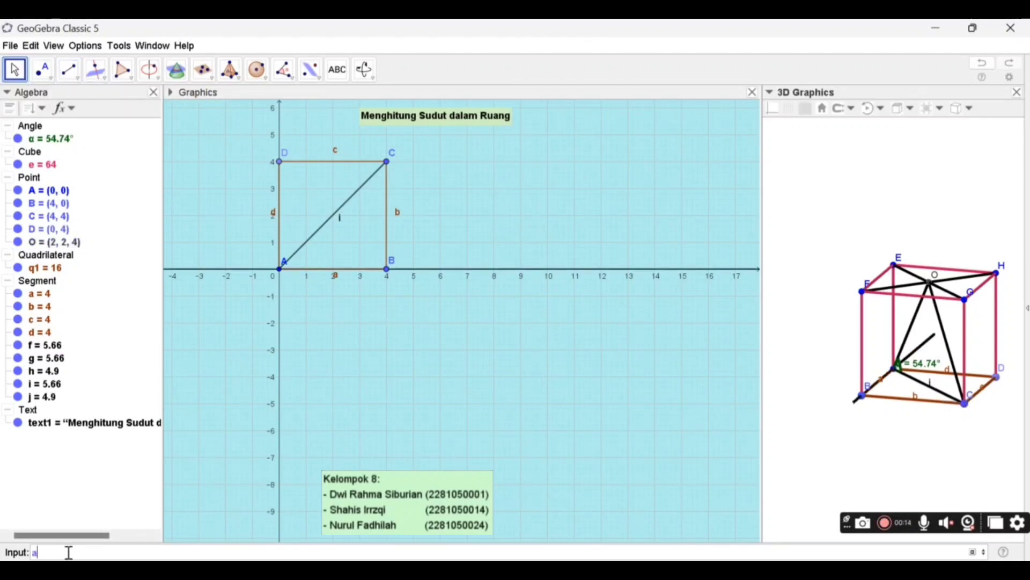
pyautogui.write('ngle')
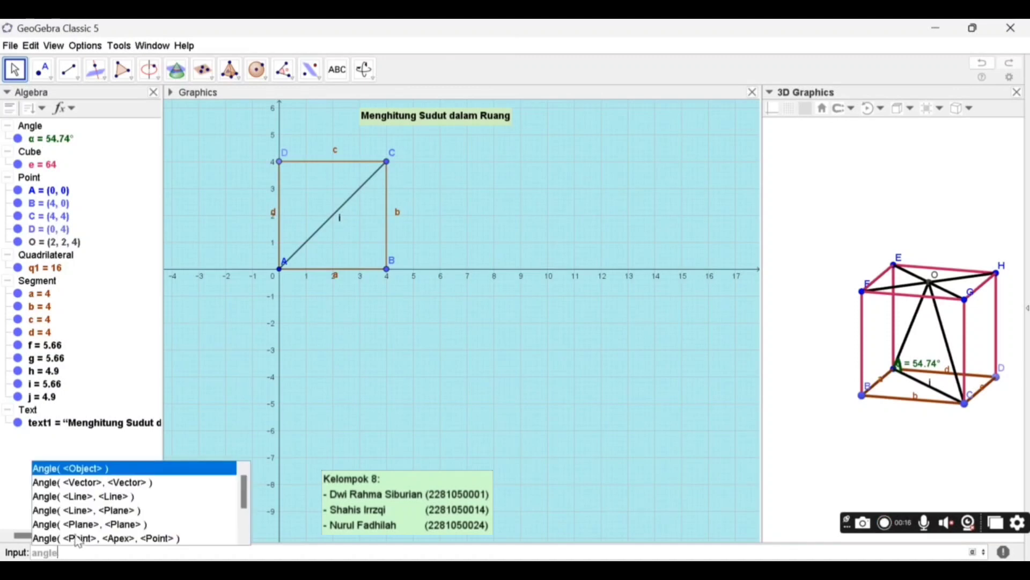
pyautogui.click(81, 538)
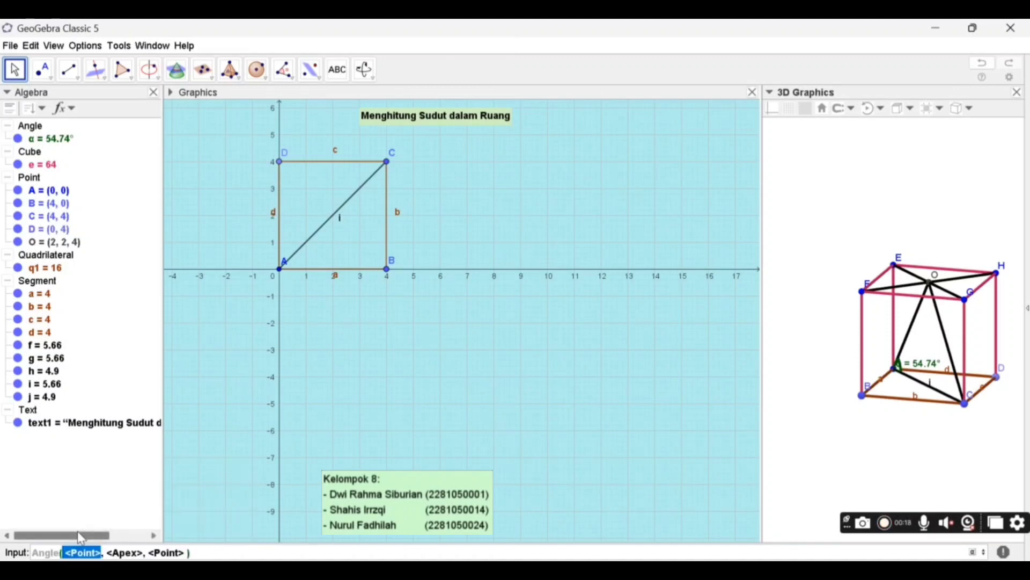
pyautogui.write('O')
pyautogui.press('Tab')
pyautogui.write('C')
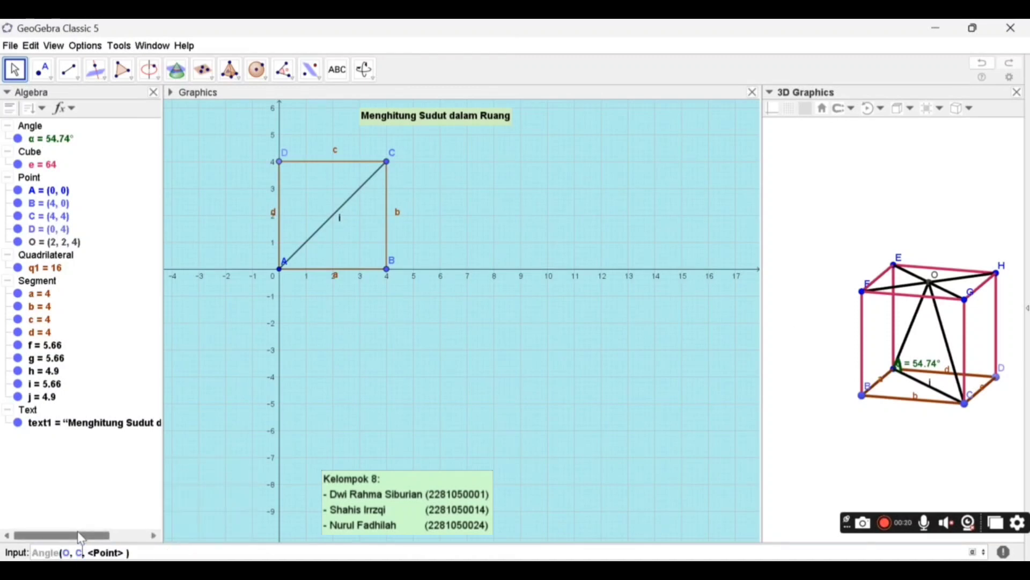
pyautogui.press('Tab')
pyautogui.write('A')
pyautogui.press('Return')
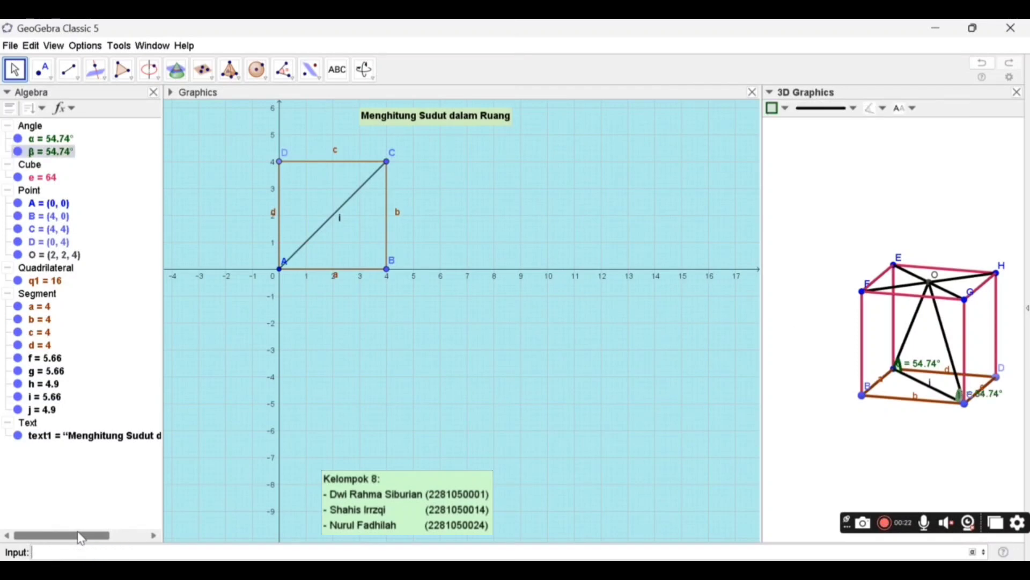
# - Start a text in the 2D graphics view beside the square, reading "∠OAC =" with the inserted angle symbol
pyautogui.moveTo(924, 442); pyautogui.dragTo(895, 450)
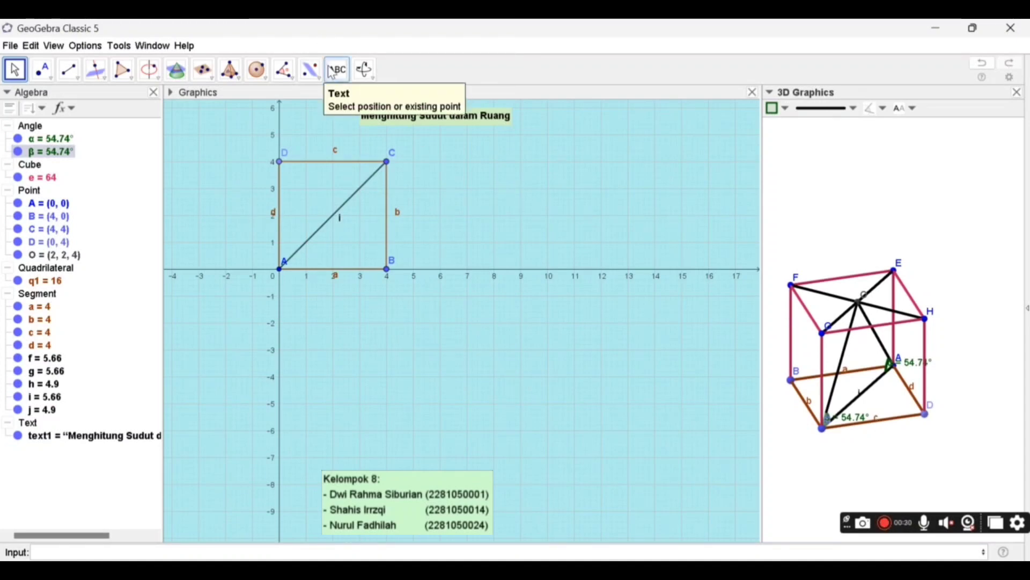
pyautogui.click(716, 202)
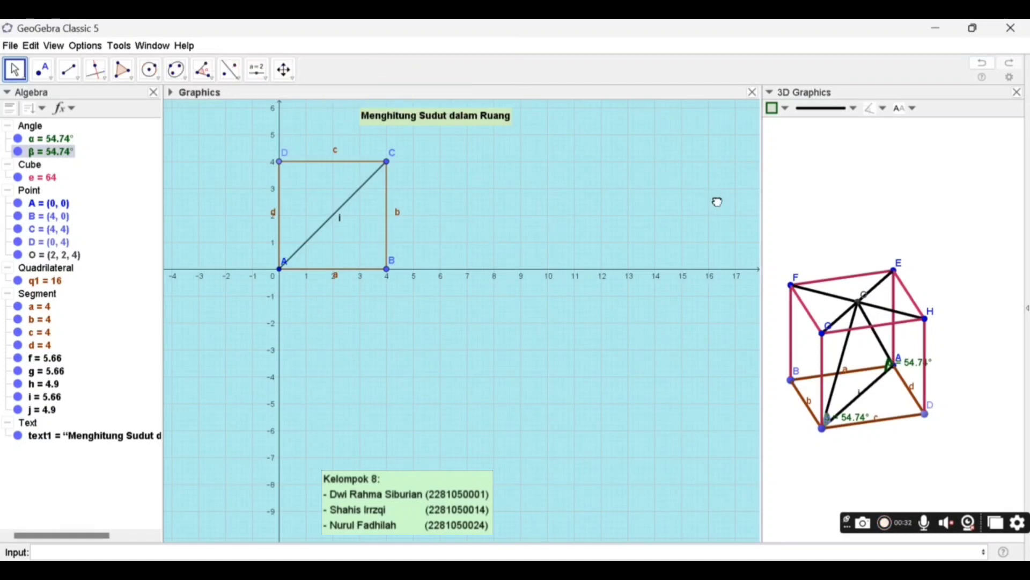
pyautogui.click(265, 82)
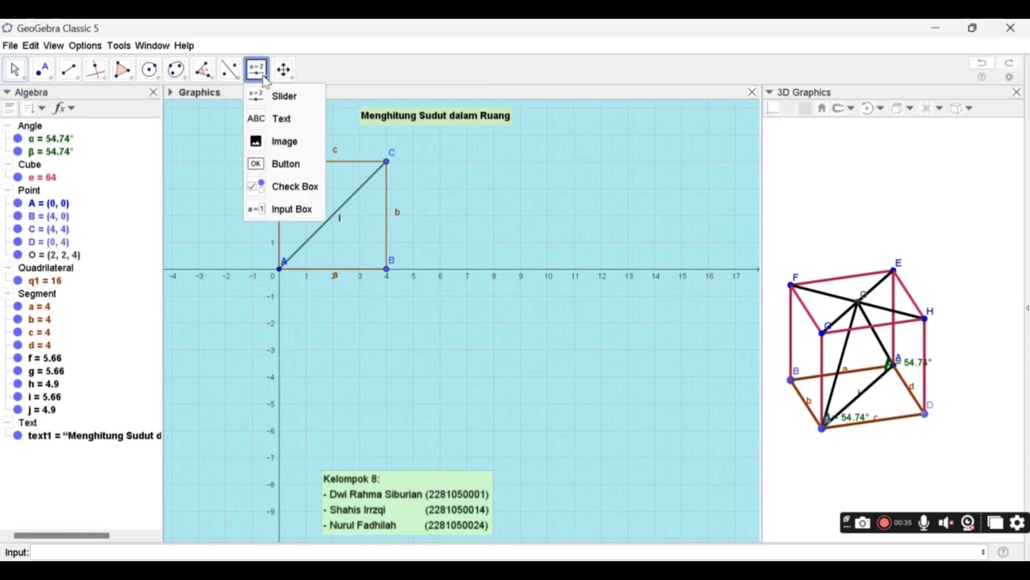
pyautogui.click(278, 118)
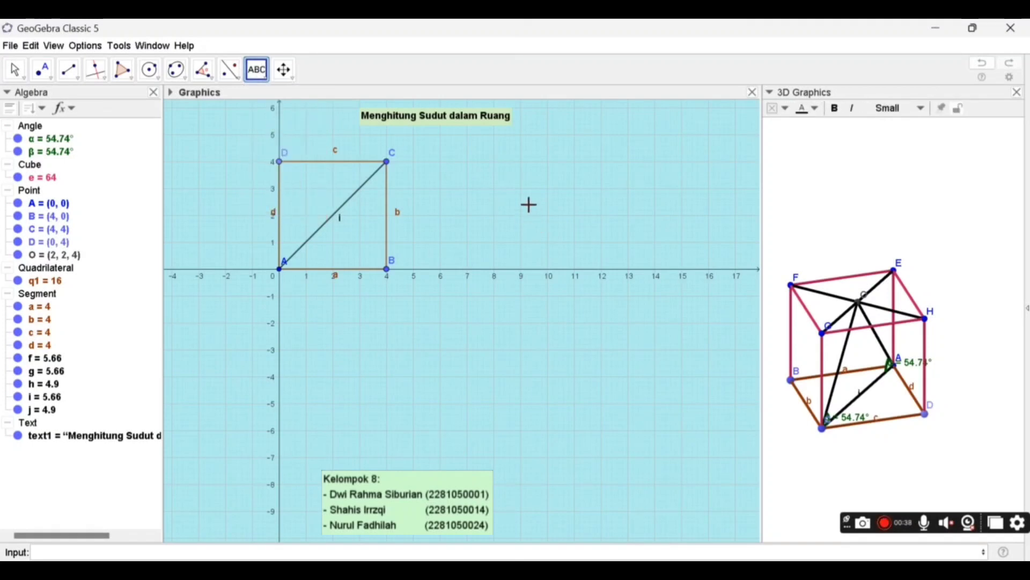
pyautogui.click(529, 204)
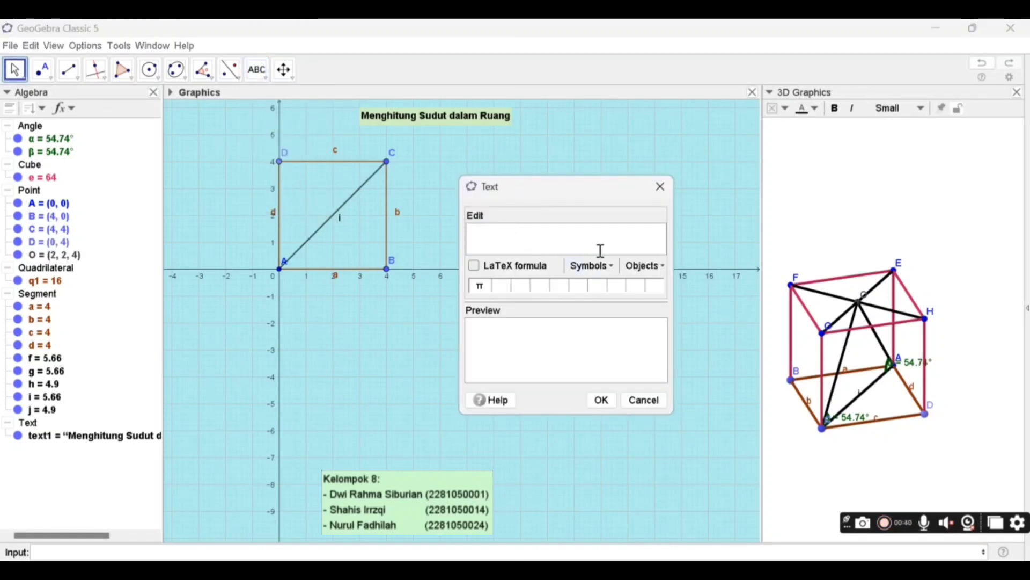
pyautogui.click(590, 268)
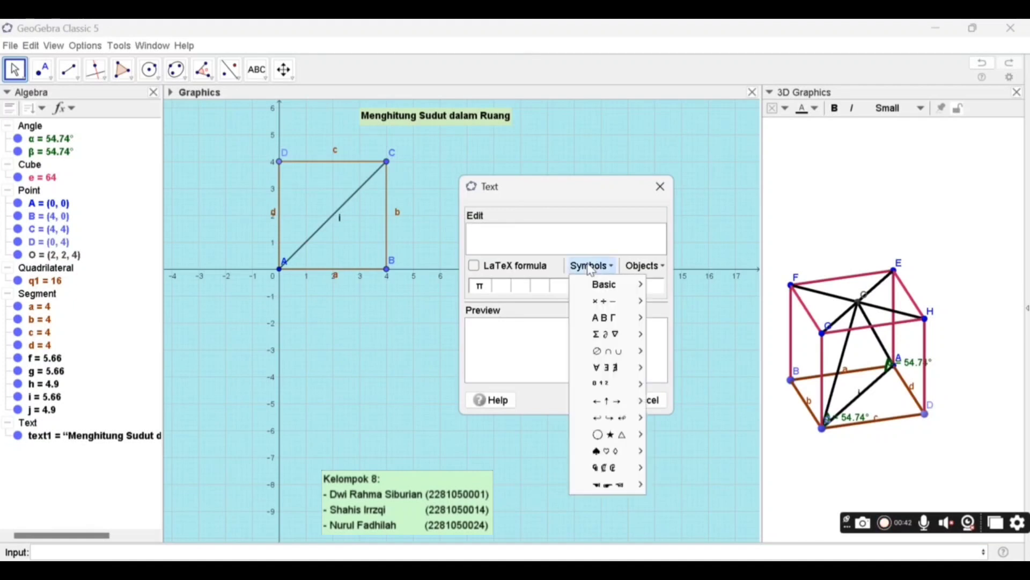
pyautogui.moveTo(612, 327)
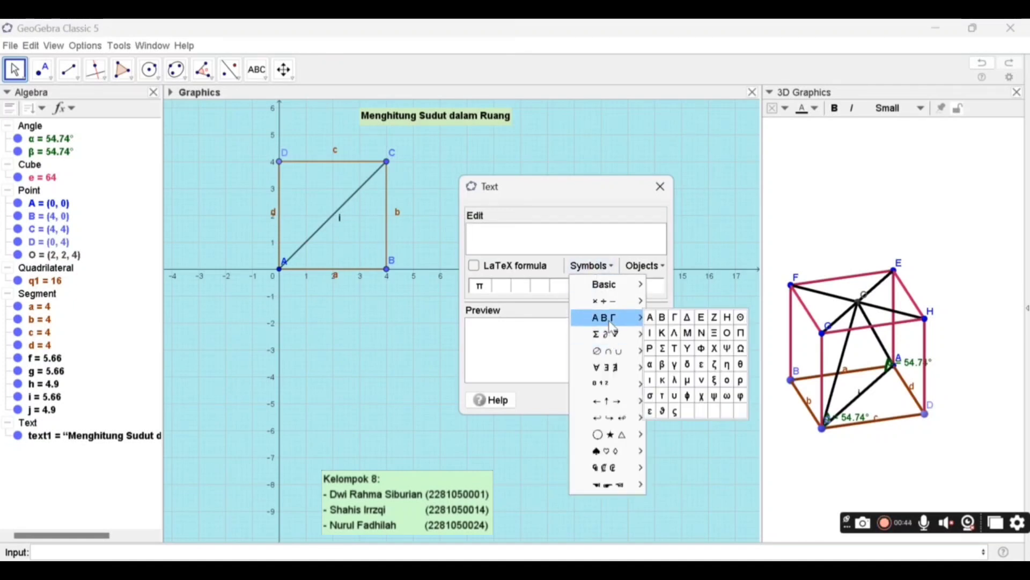
pyautogui.moveTo(611, 307)
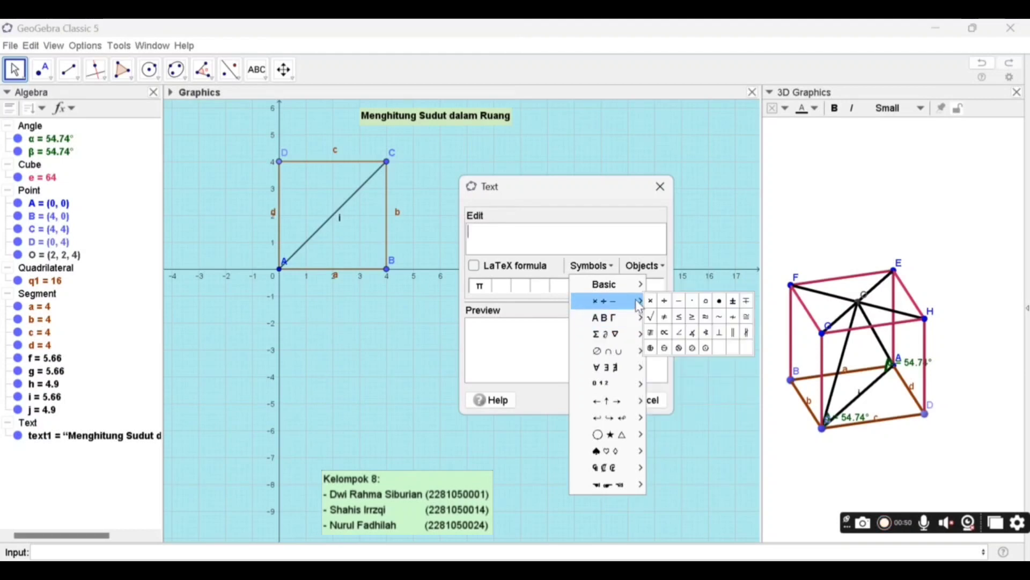
pyautogui.click(680, 333)
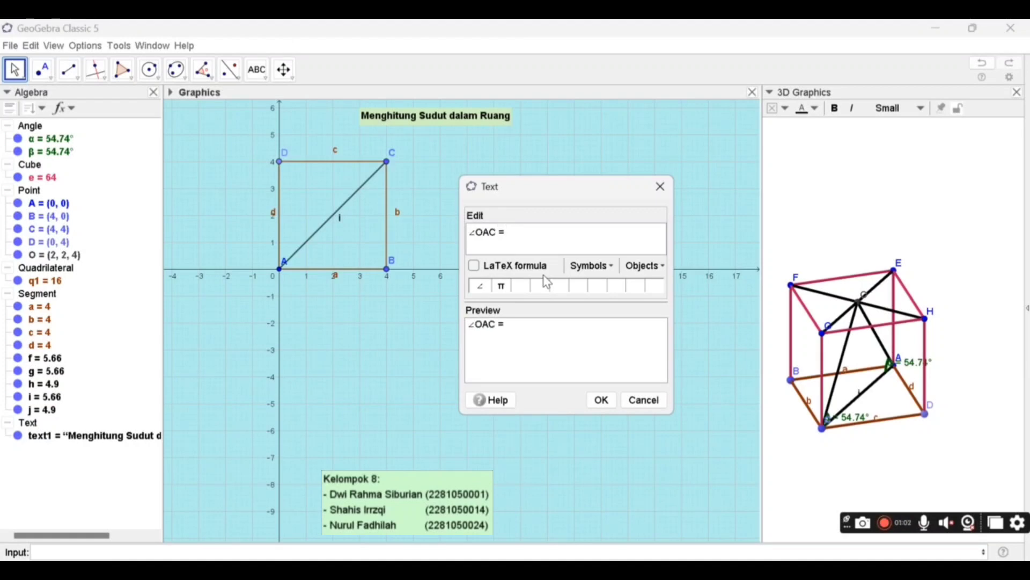
# - Complete the text with linked angle α and a second line "∠OCA =" linked to β, and place it closer to the square
pyautogui.click(58, 141)
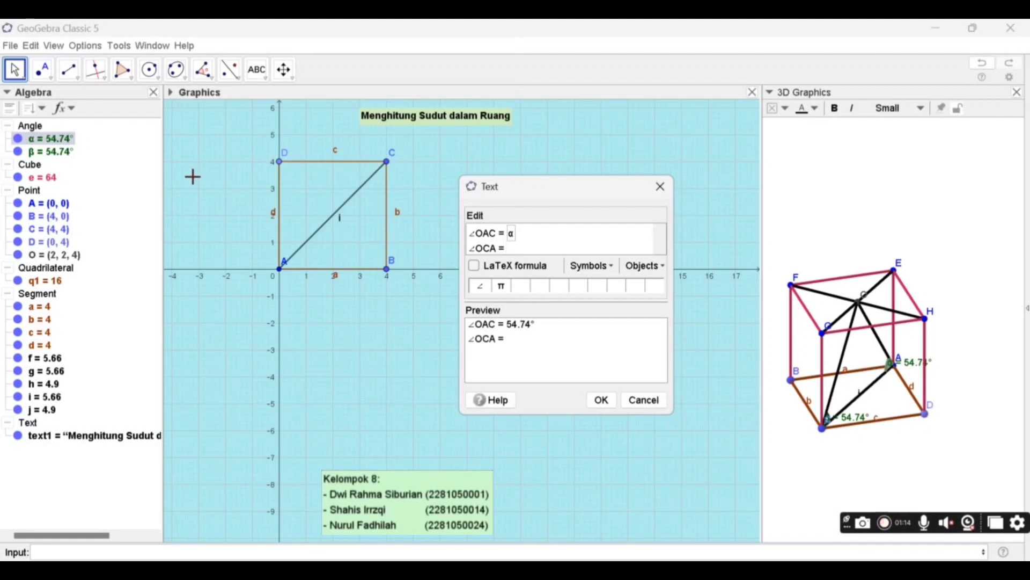
pyautogui.click(46, 153)
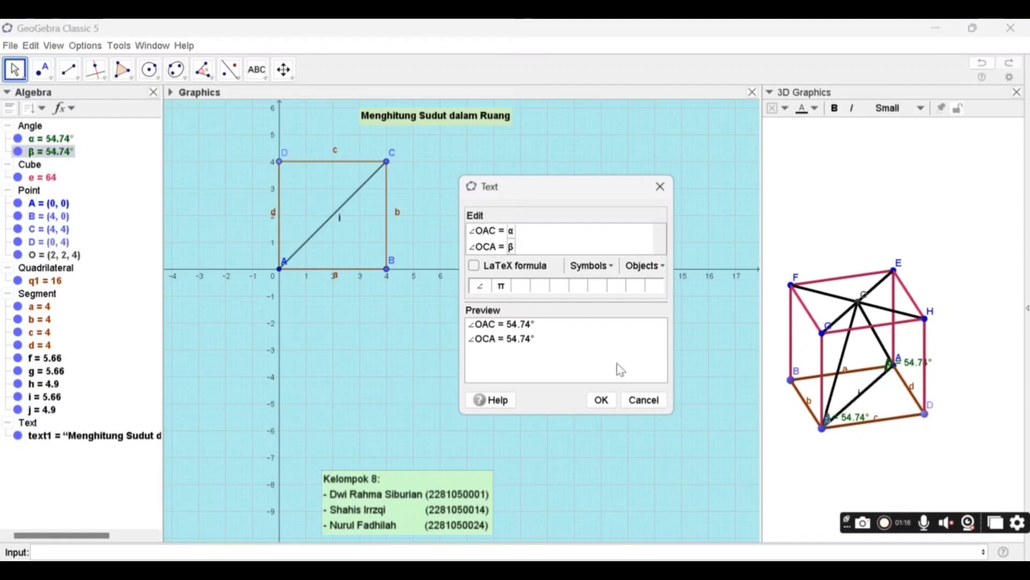
pyautogui.click(603, 399)
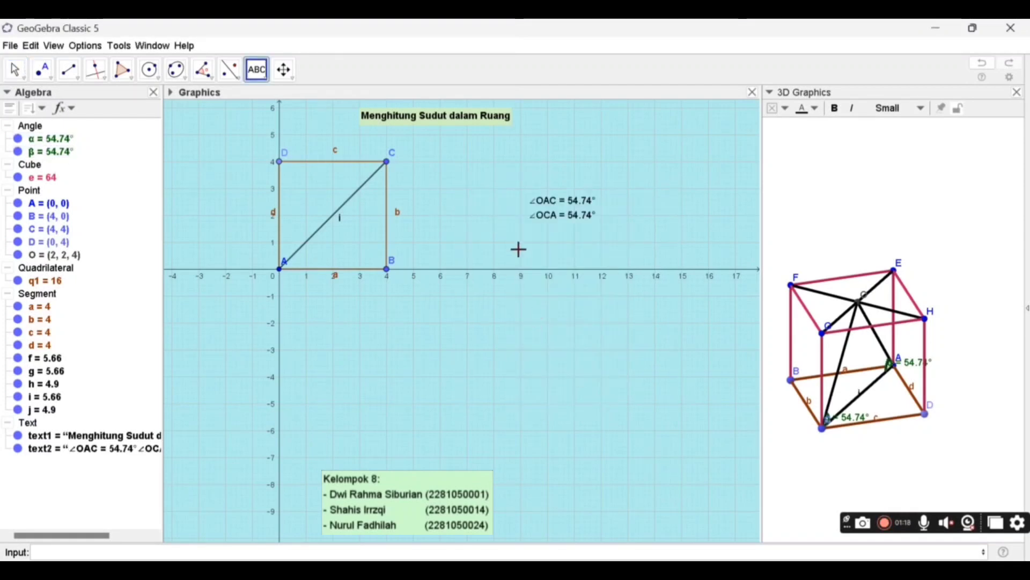
pyautogui.moveTo(552, 218); pyautogui.dragTo(484, 210)
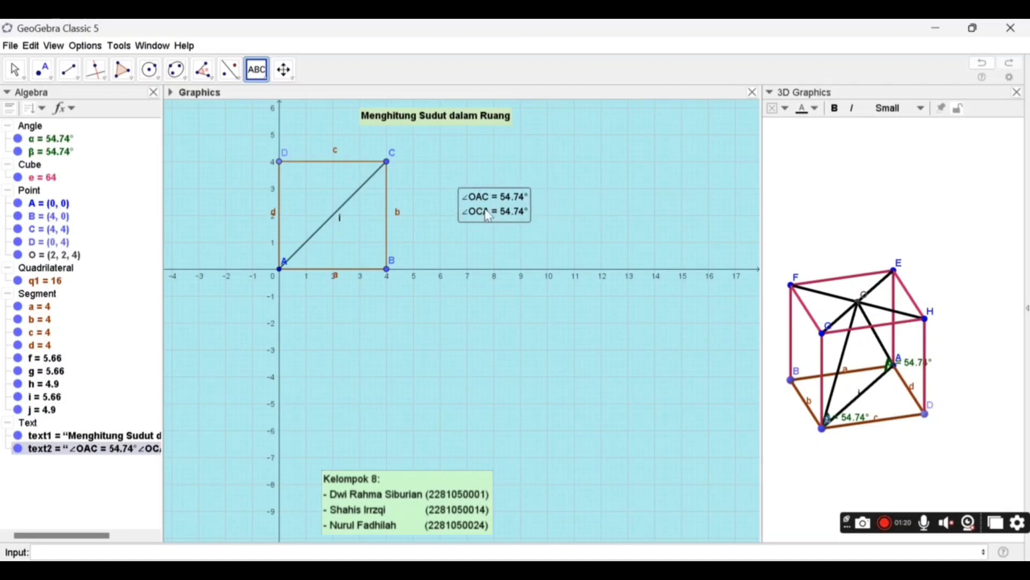
# - Give the ∠OAC and ∠OCA text a light purple background and move it slightly closer to the square
pyautogui.rightClick(485, 210)
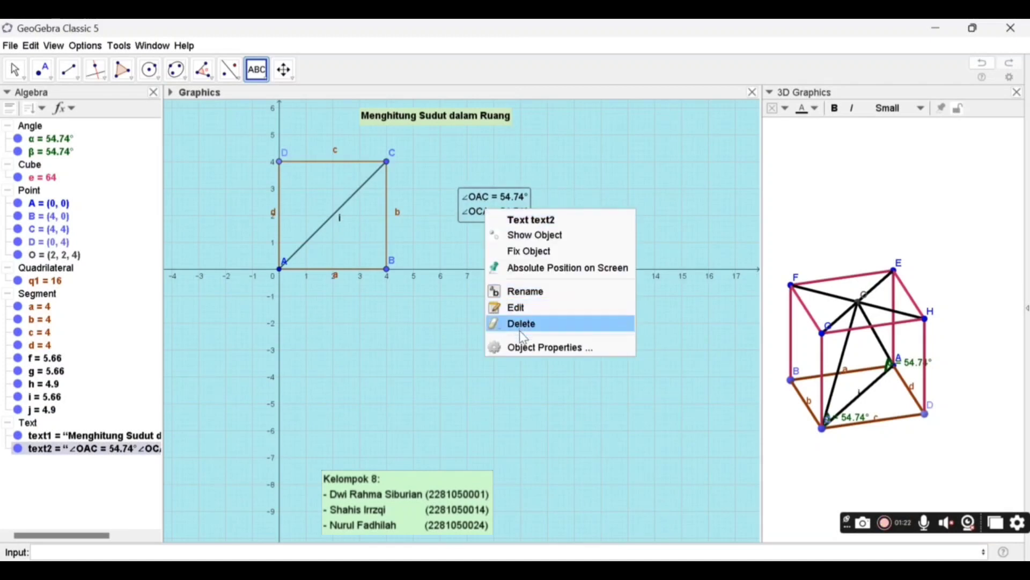
pyautogui.click(523, 347)
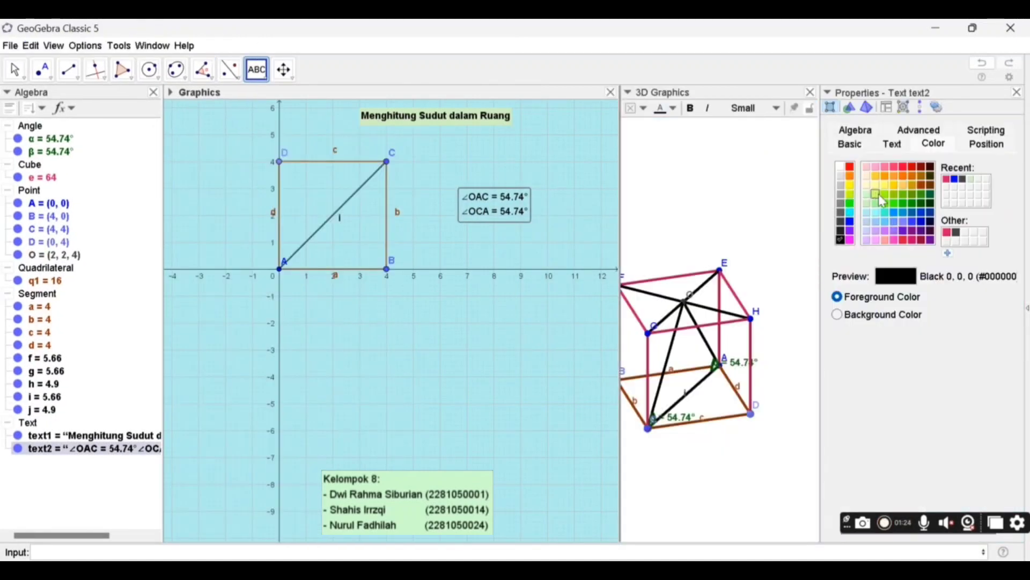
pyautogui.click(837, 314)
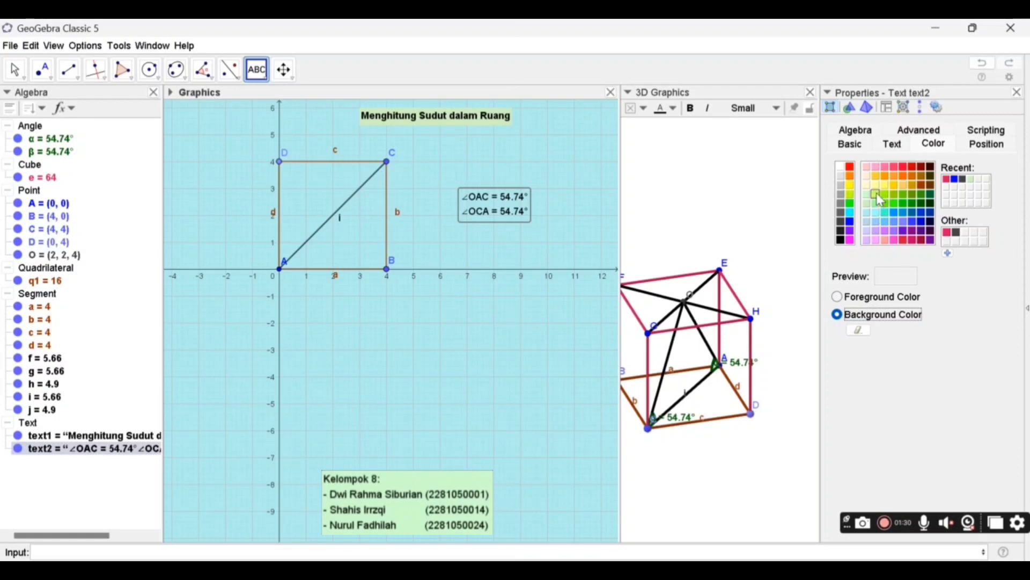
pyautogui.click(877, 220)
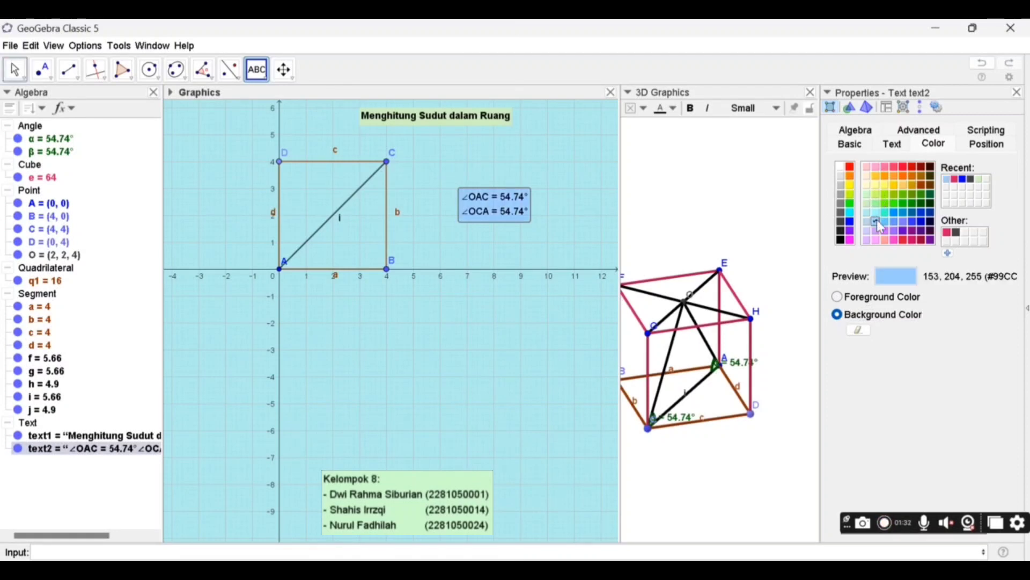
pyautogui.click(867, 231)
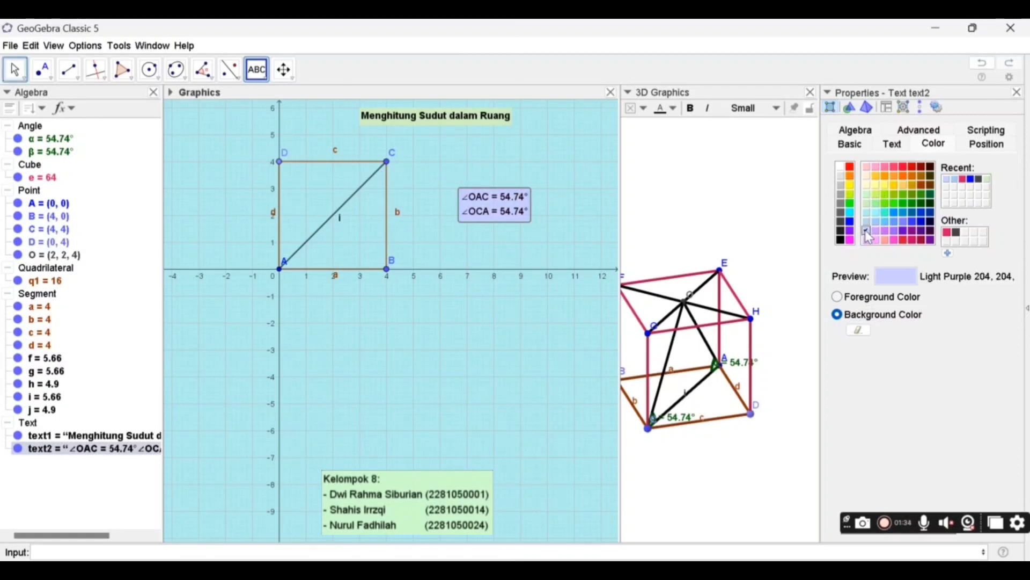
pyautogui.click(1017, 93)
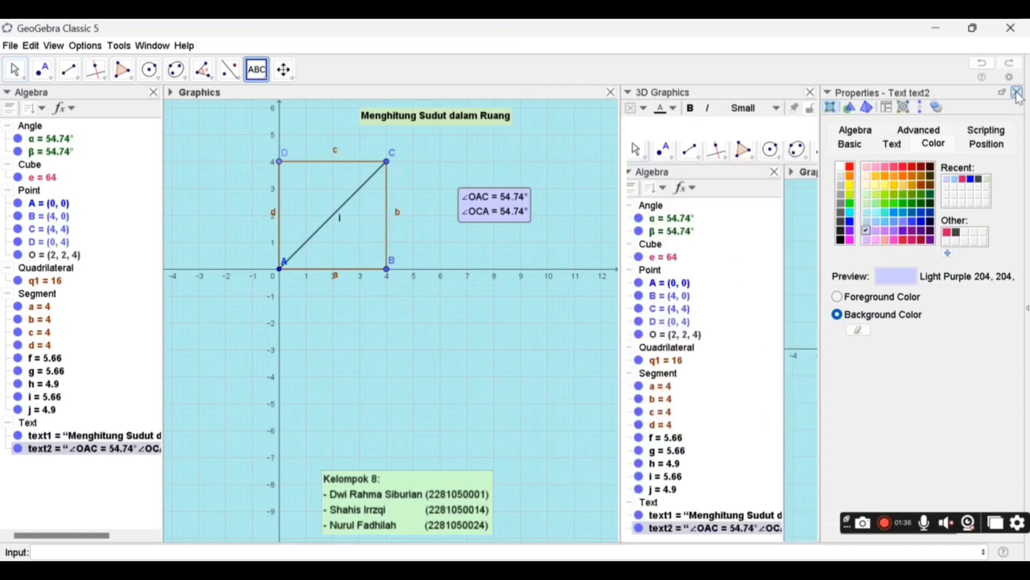
pyautogui.moveTo(492, 211); pyautogui.dragTo(477, 231)
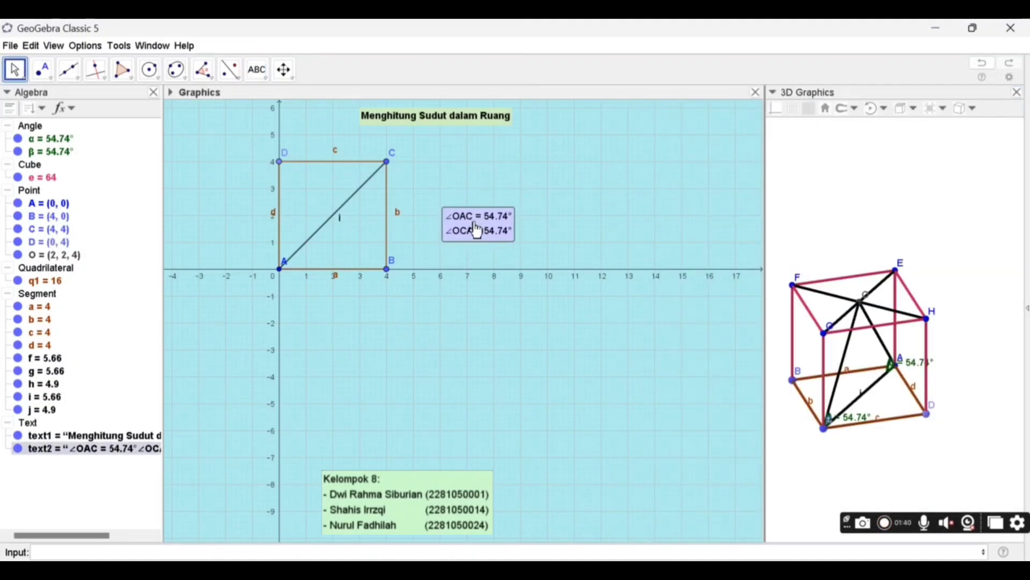
# - Start a show/hide check box above the angle text in the 2D graphics view, with the caption "Sudut 1"
pyautogui.click(265, 80)
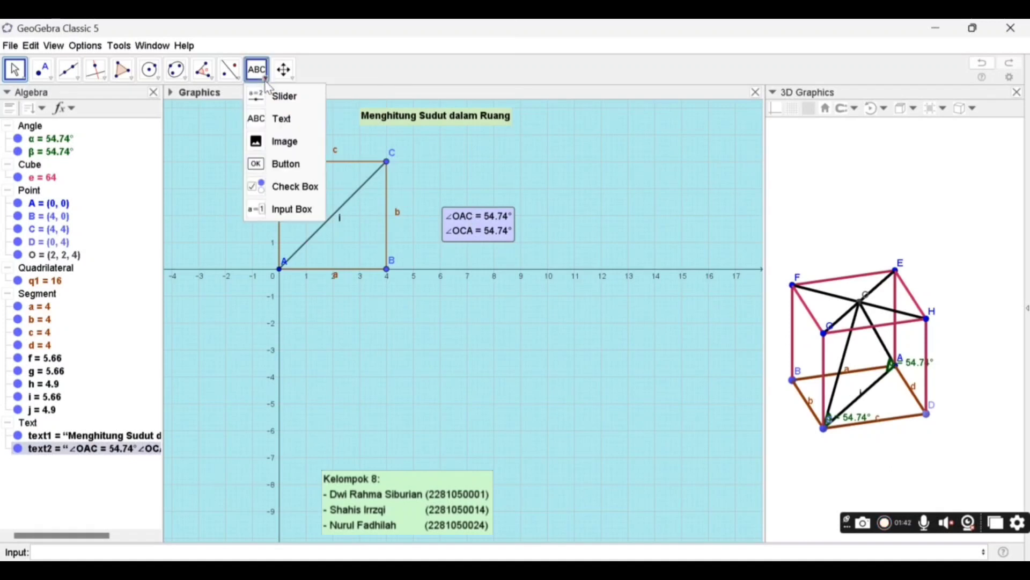
pyautogui.click(275, 187)
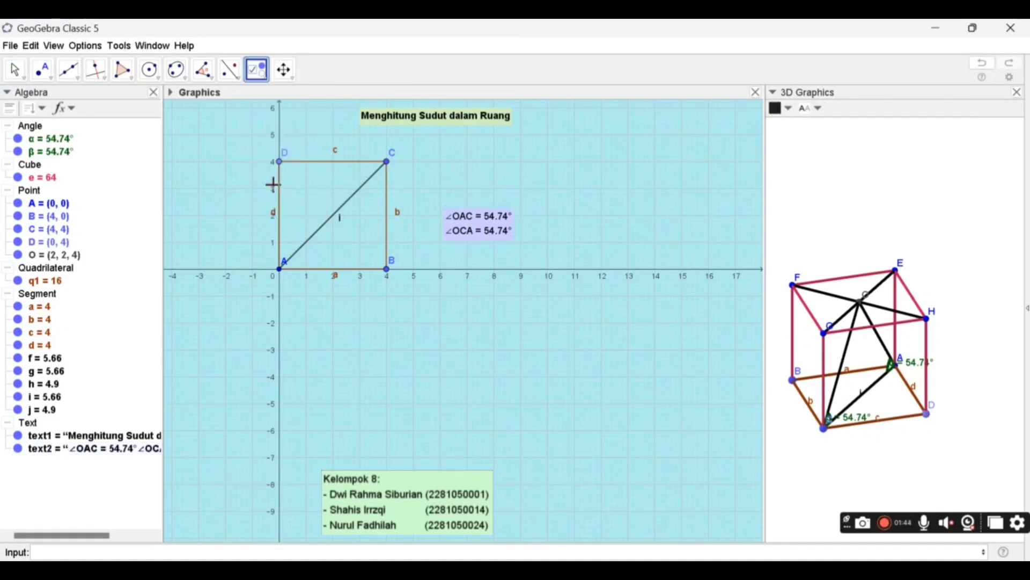
pyautogui.click(477, 176)
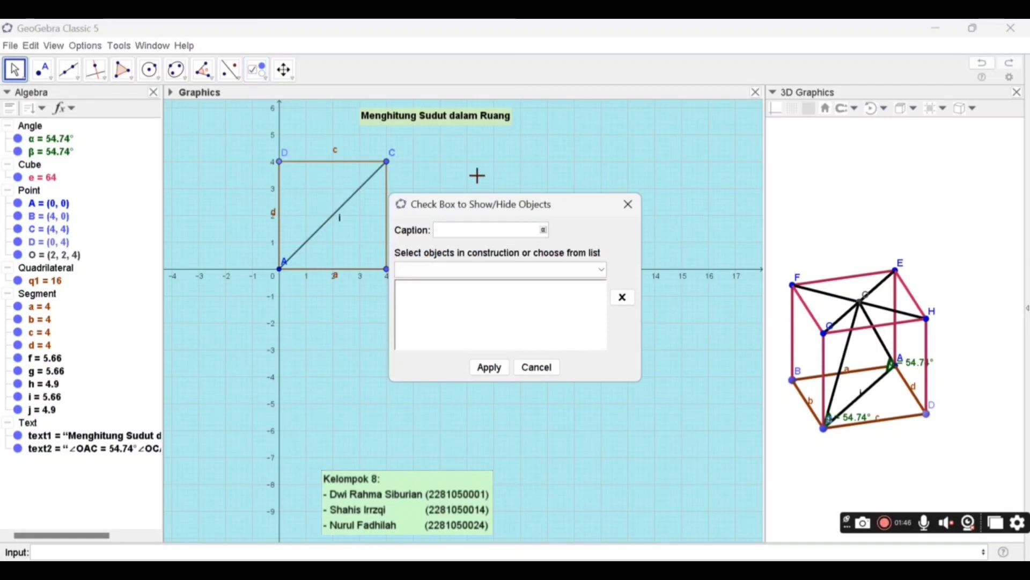
pyautogui.write('Su')
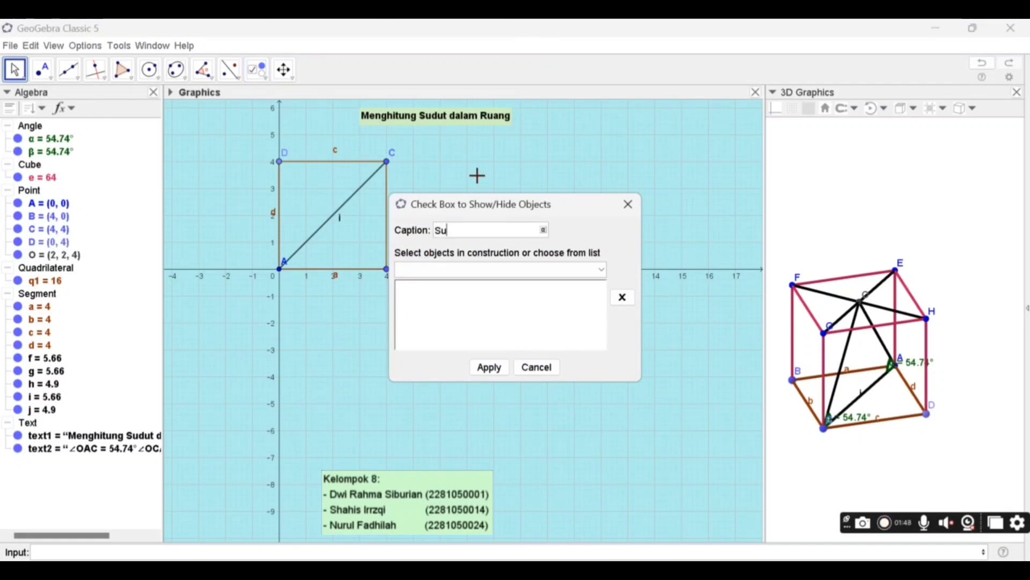
pyautogui.write('dut 1')
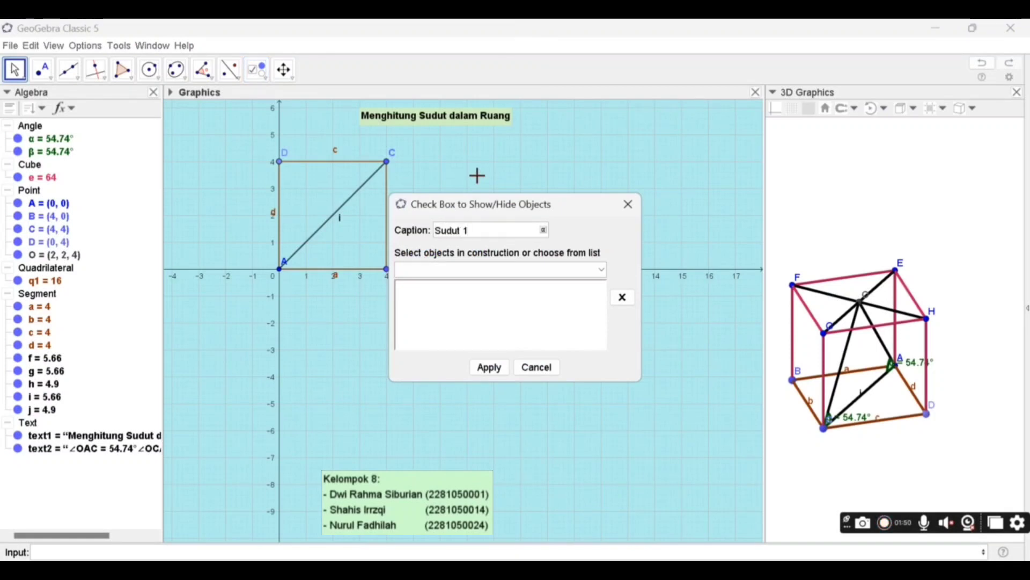
# - Link the check box to angles α and β, point O, segments f, g, h, i and j, and the angle text, and create it
pyautogui.click(62, 141)
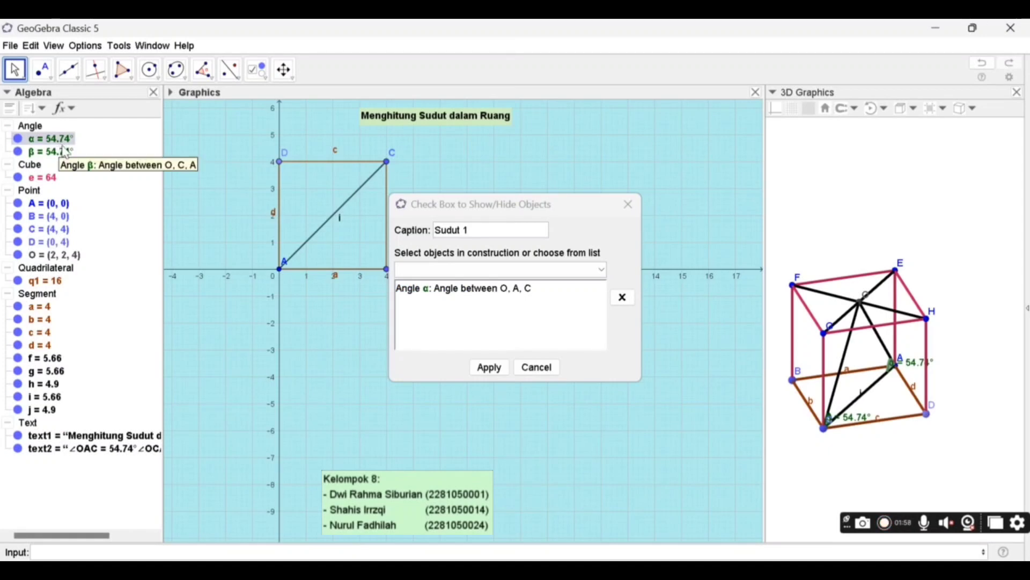
pyautogui.click(51, 154)
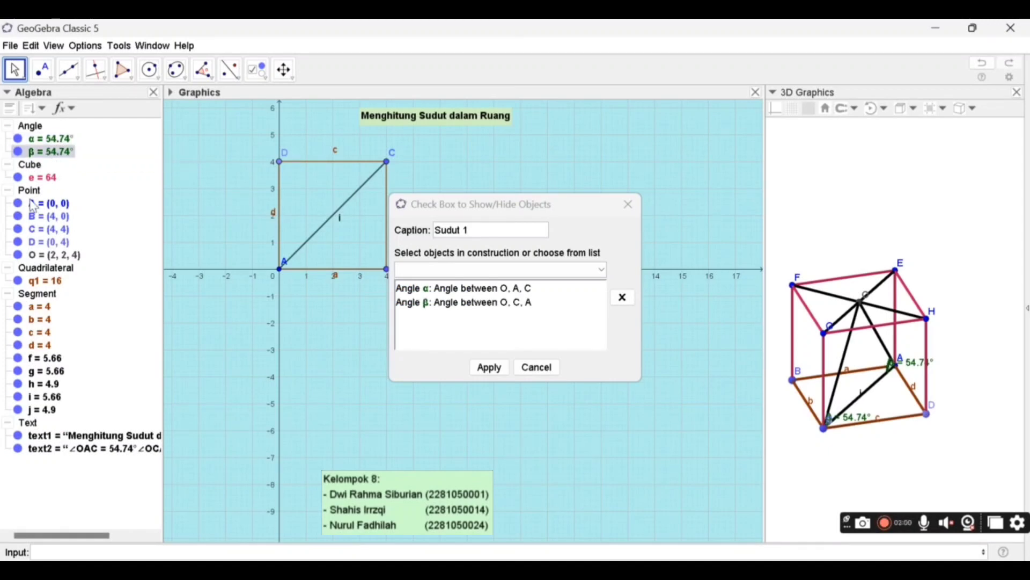
pyautogui.click(39, 258)
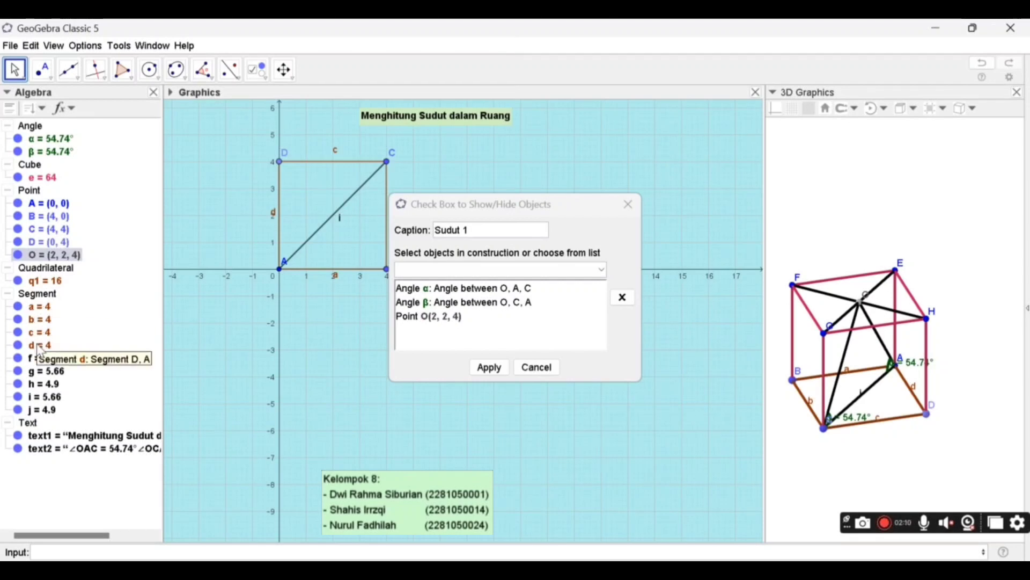
pyautogui.click(31, 363)
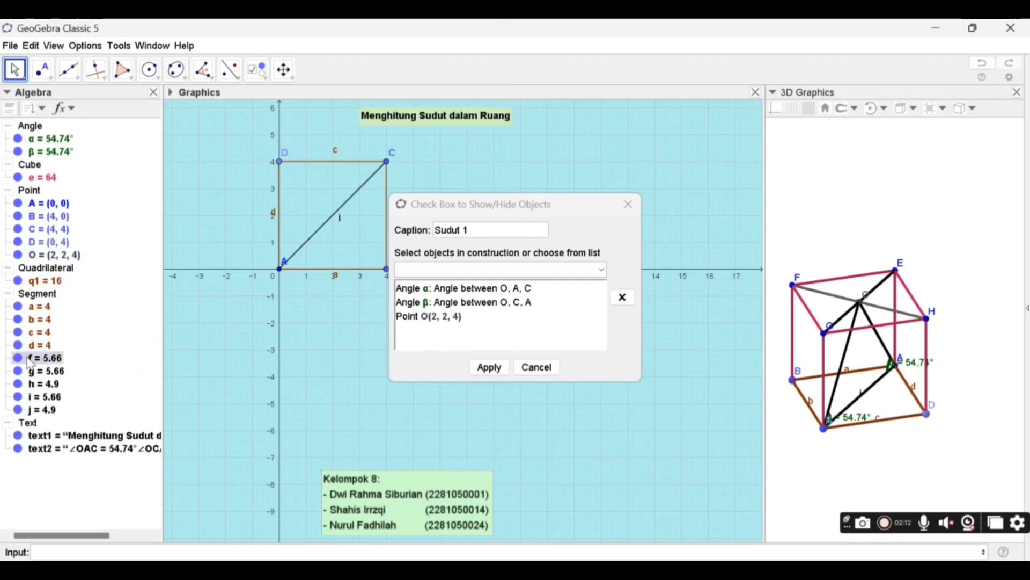
pyautogui.click(40, 377)
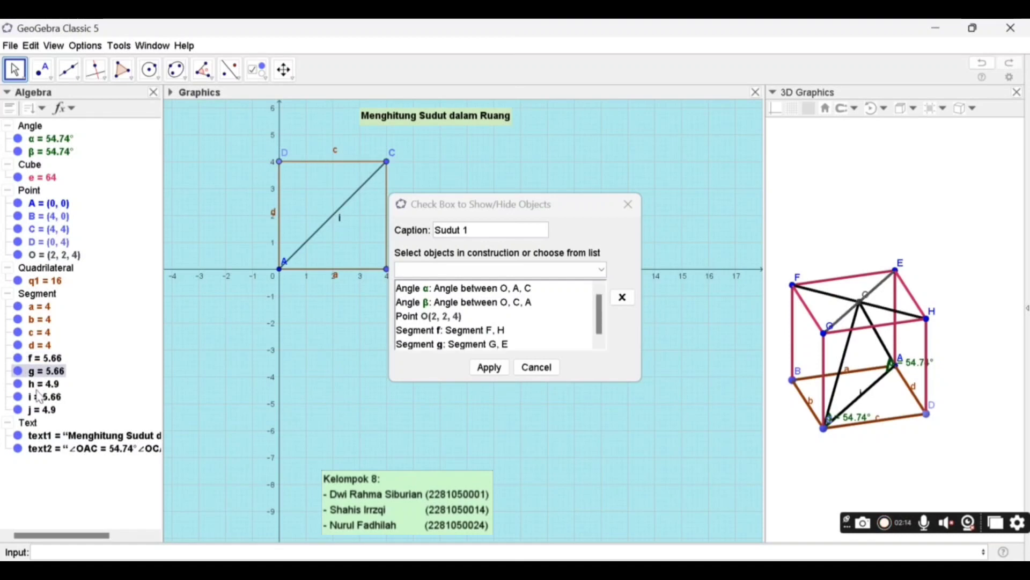
pyautogui.click(40, 398)
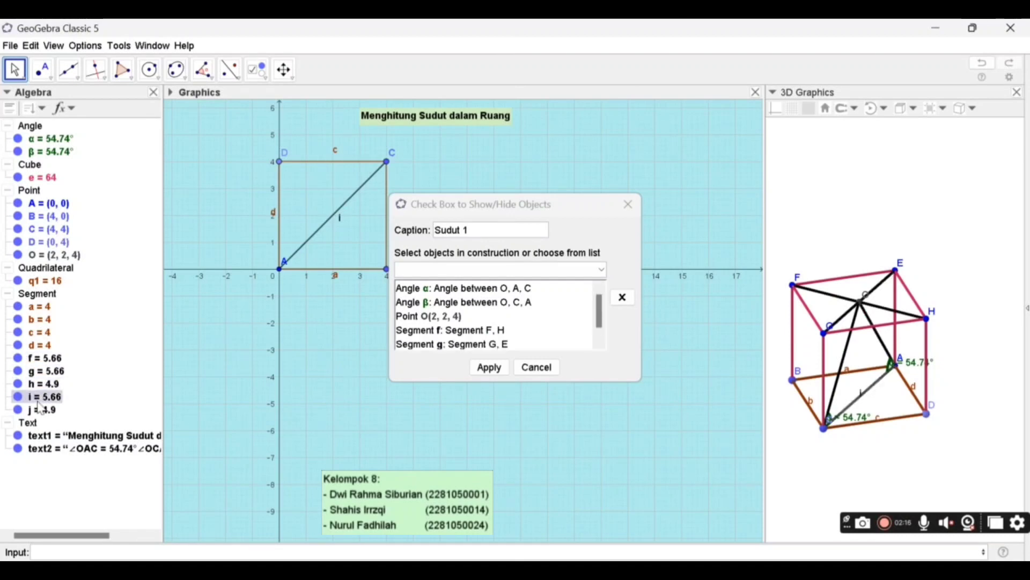
pyautogui.click(40, 414)
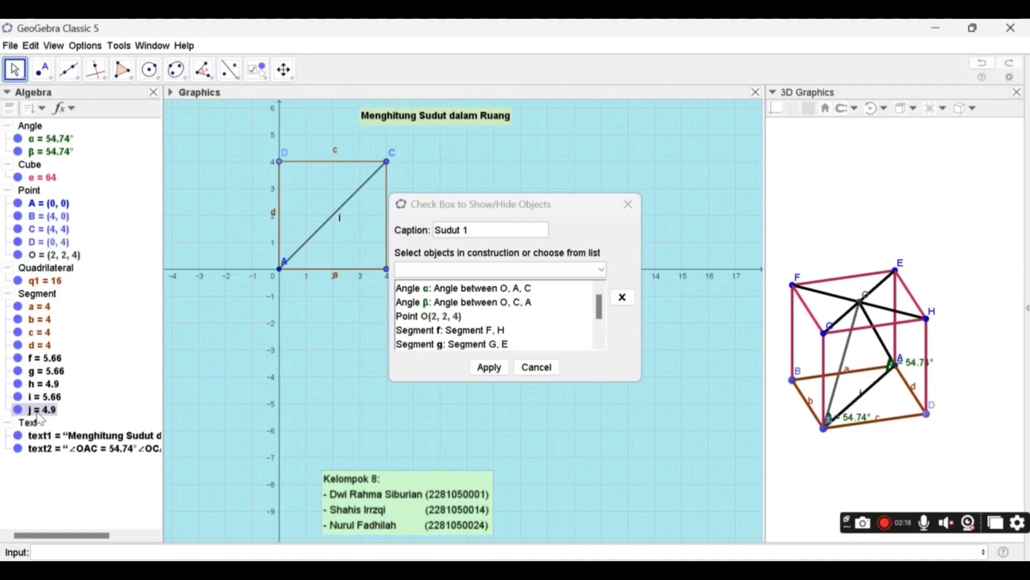
pyautogui.click(60, 452)
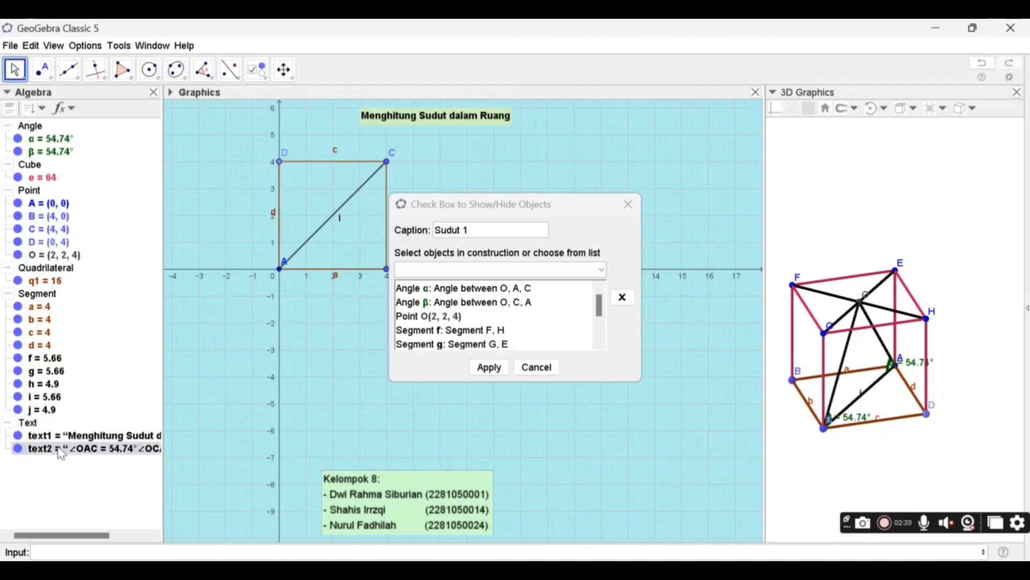
pyautogui.click(489, 368)
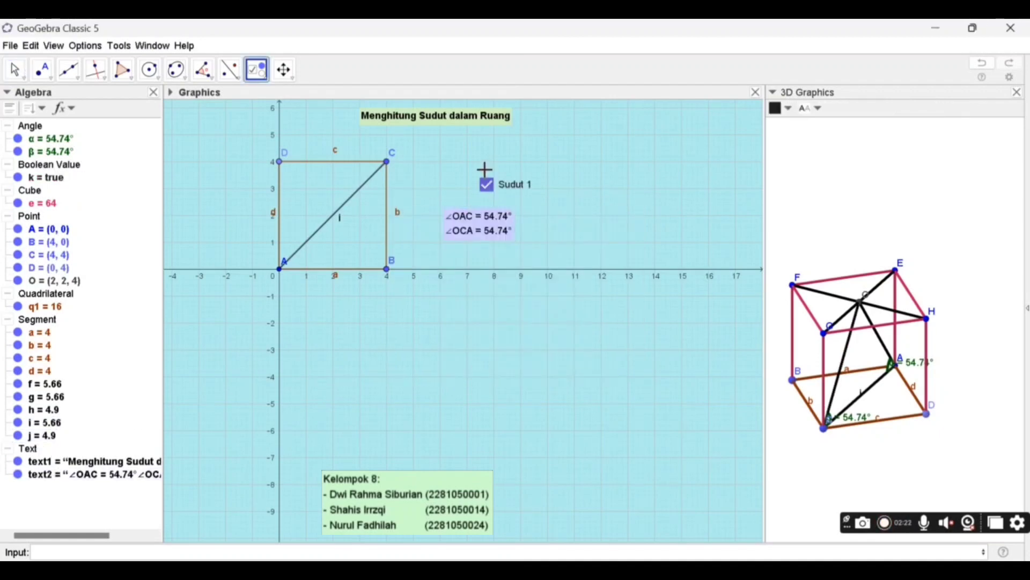
# - Move the "Sudut 1" check box next to the square's corner C and switch it off to hide the linked objects
pyautogui.moveTo(486, 188); pyautogui.dragTo(429, 181)
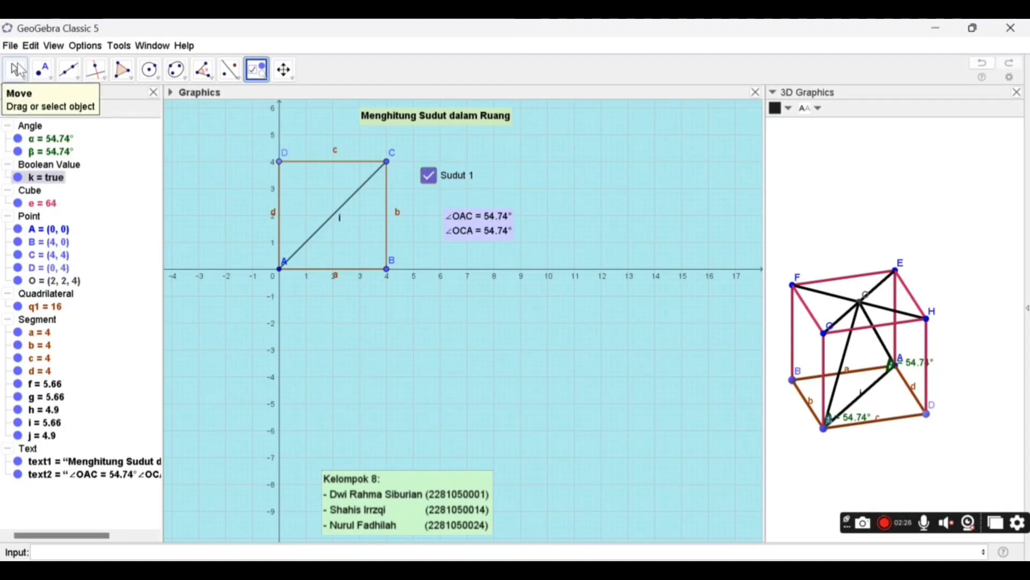
pyautogui.click(18, 69)
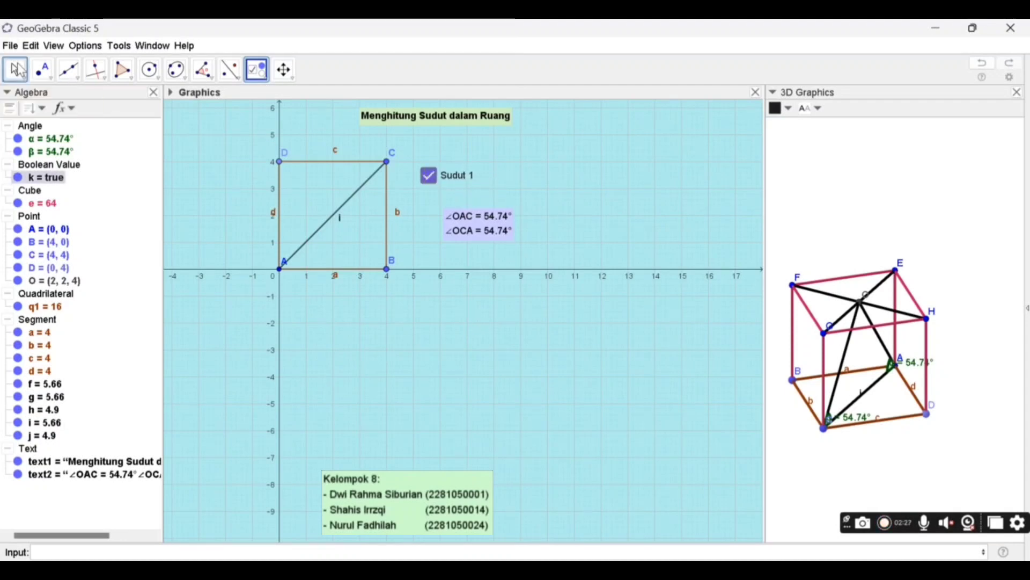
pyautogui.click(430, 181)
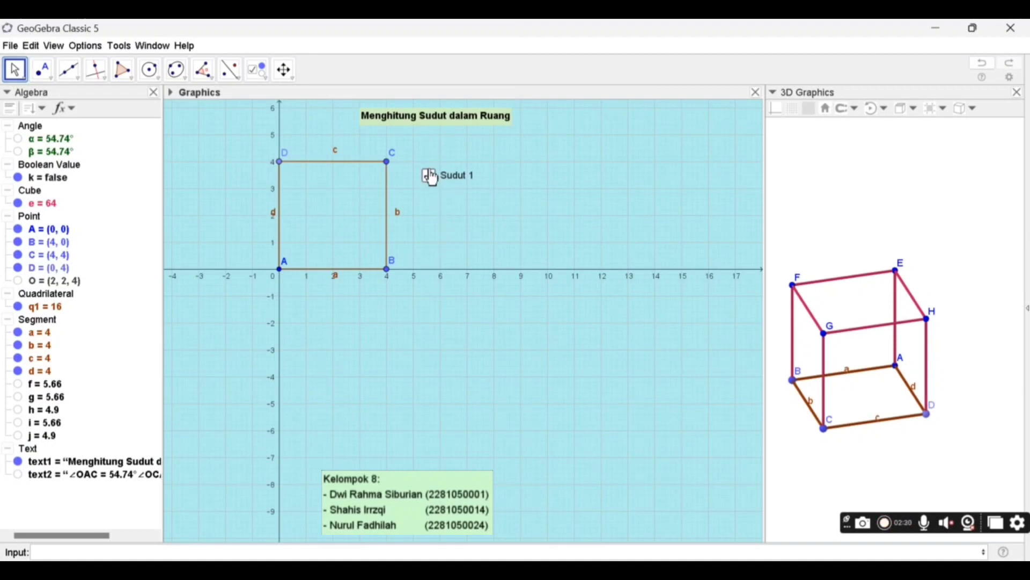
pyautogui.click(433, 179)
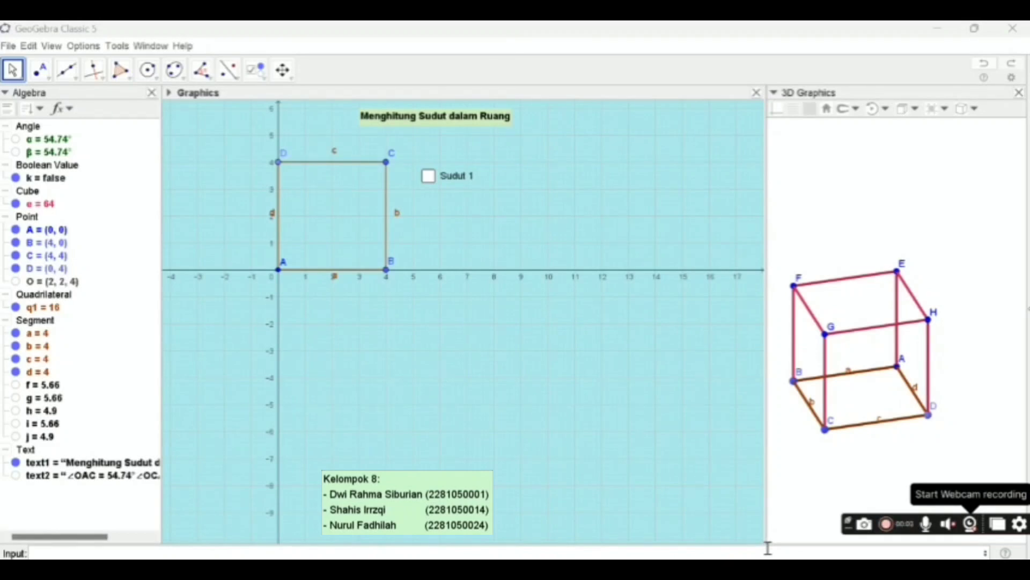
# - Draw the diagonal from A to H on the cube's side face with the command Segment(A, H)
pyautogui.click(768, 547)
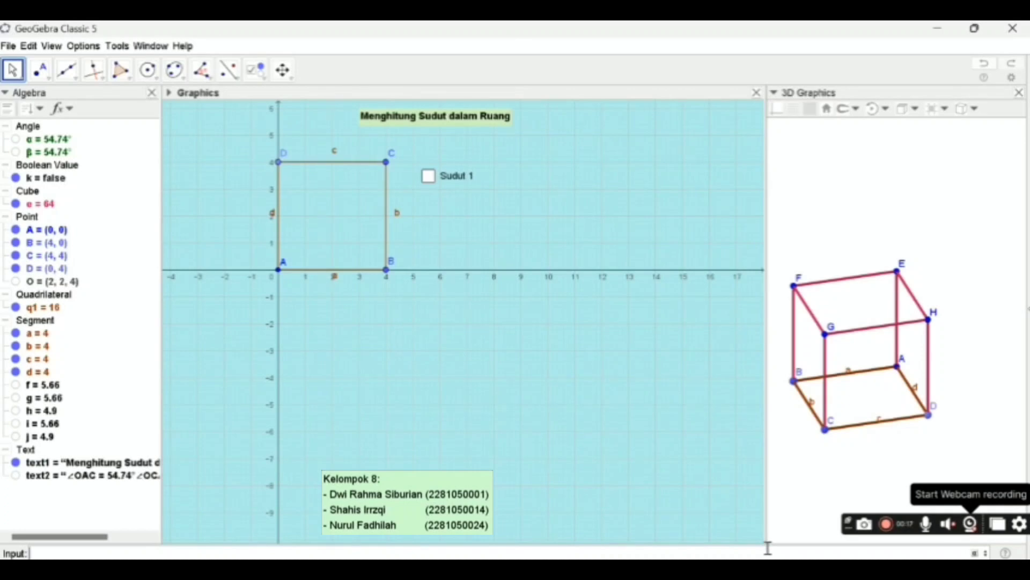
pyautogui.write('segment')
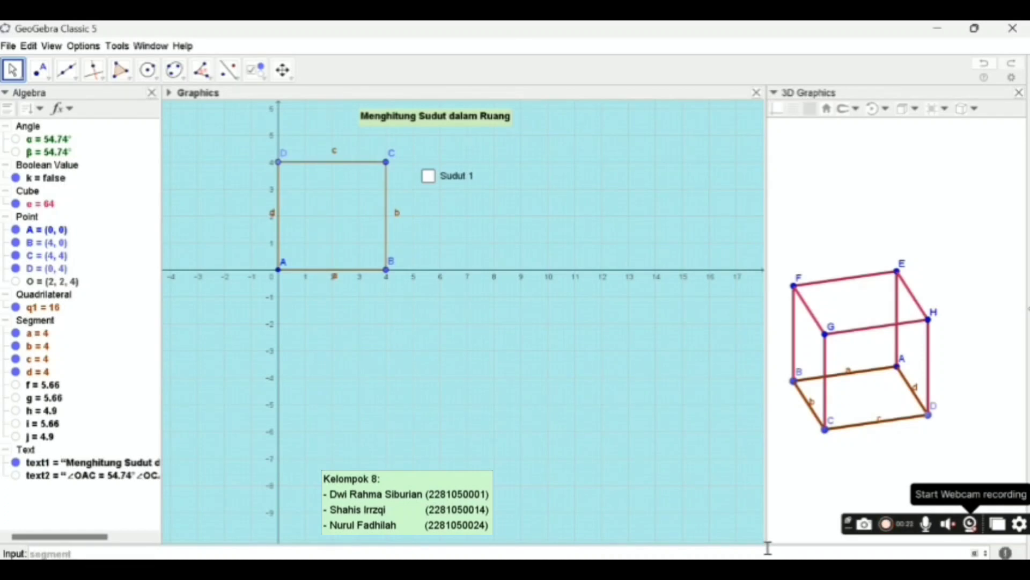
pyautogui.write('(')
pyautogui.write('A')
pyautogui.write(',H')
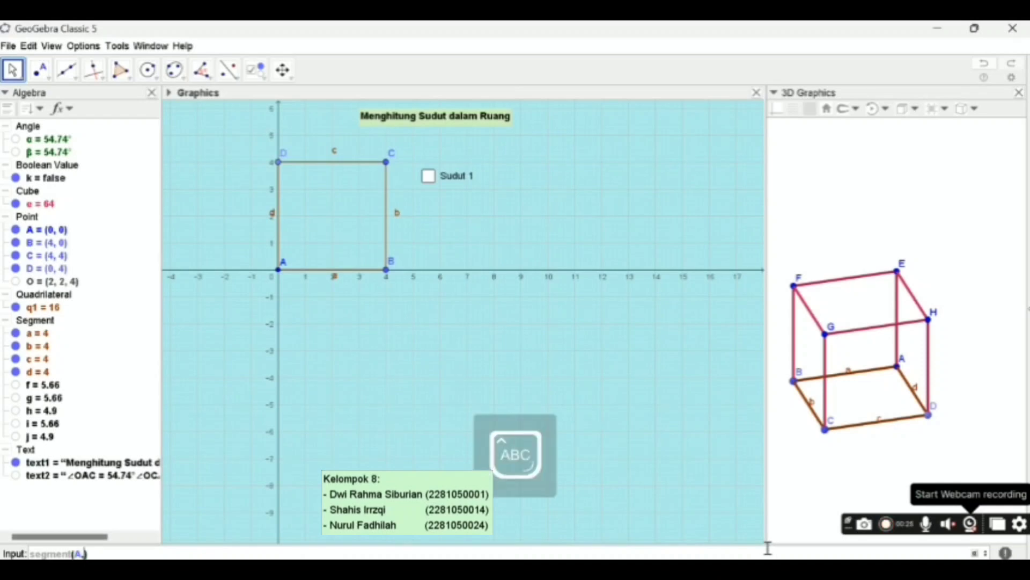
pyautogui.press('Return')
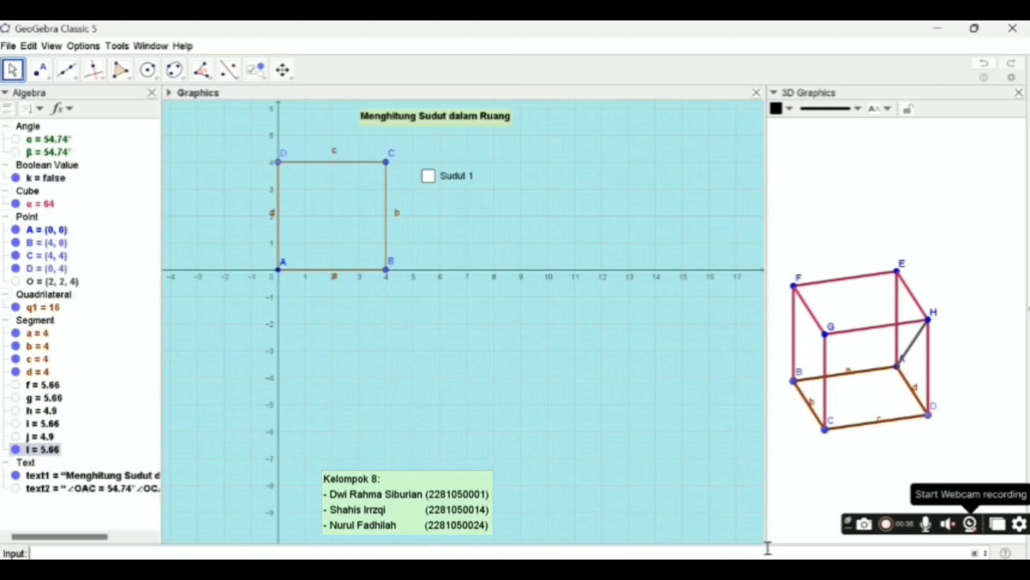
# - Draw the base diagonal of the cube with the command Segment(B, D)
pyautogui.write('segm')
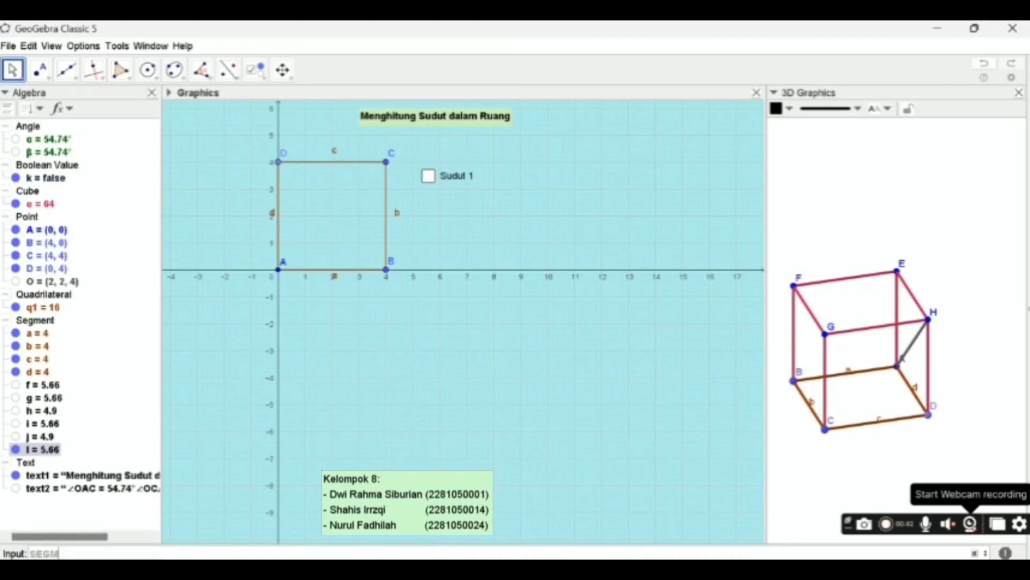
pyautogui.press('Return')
pyautogui.write('E')
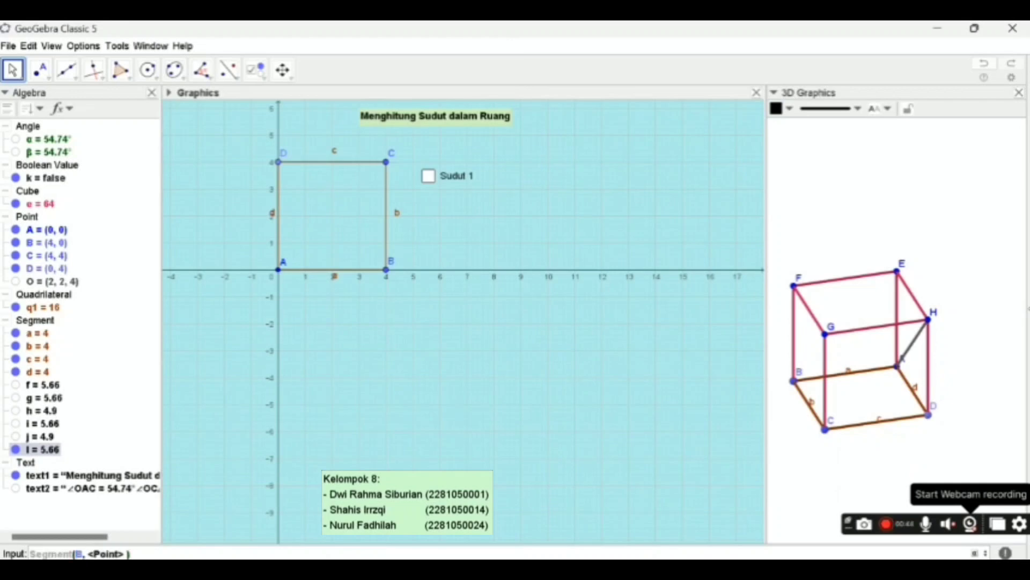
pyautogui.write('D')
pyautogui.press('Return')
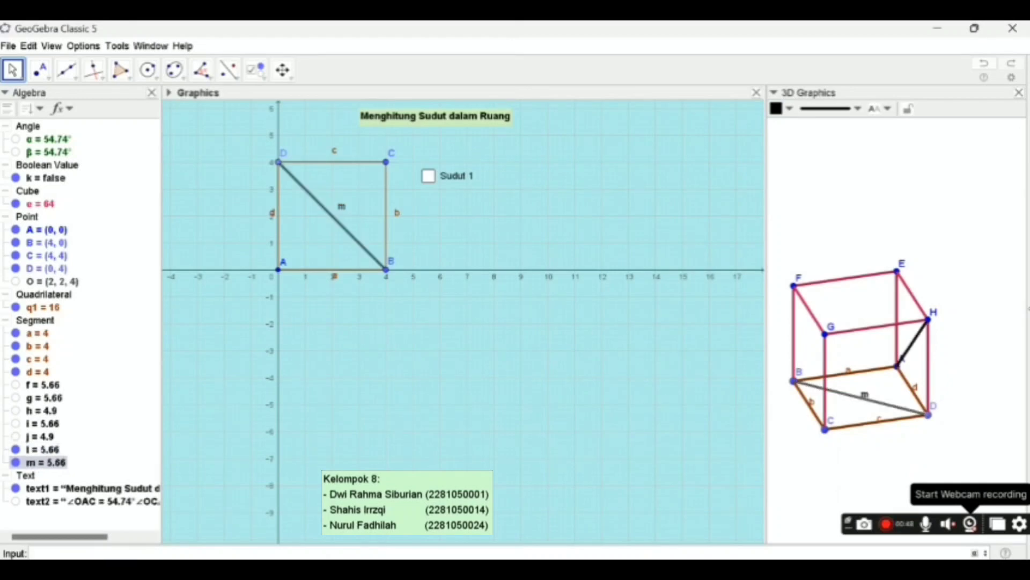
# - Draw the diagonal from D to G on the cube's side face with the command Segment(D, G)
pyautogui.write('Segm')
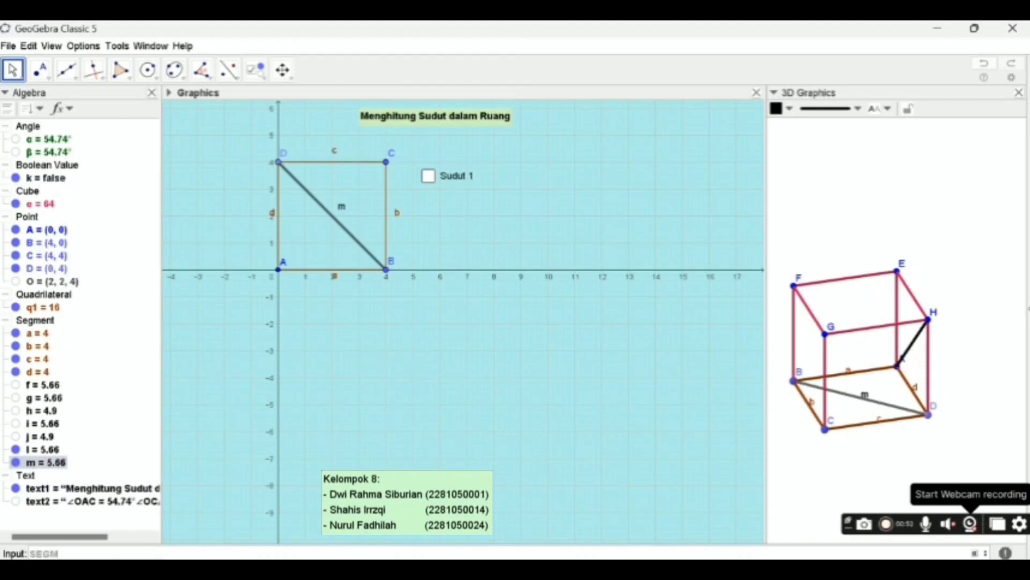
pyautogui.write('en')
pyautogui.press('BackSpace')
pyautogui.press('BackSpace')
pyautogui.press('Return')
pyautogui.write('D')
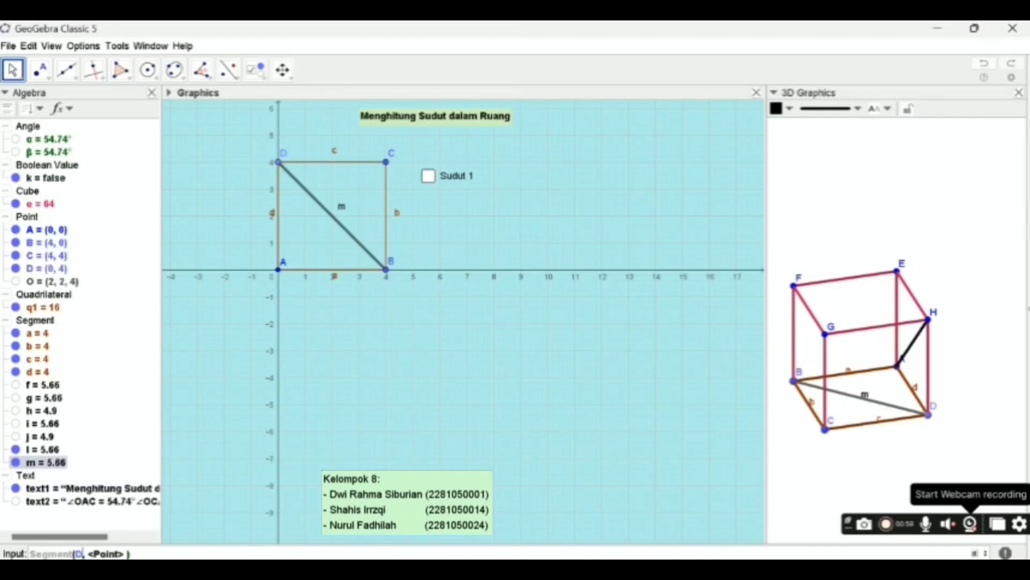
pyautogui.press('Tab')
pyautogui.write('G')
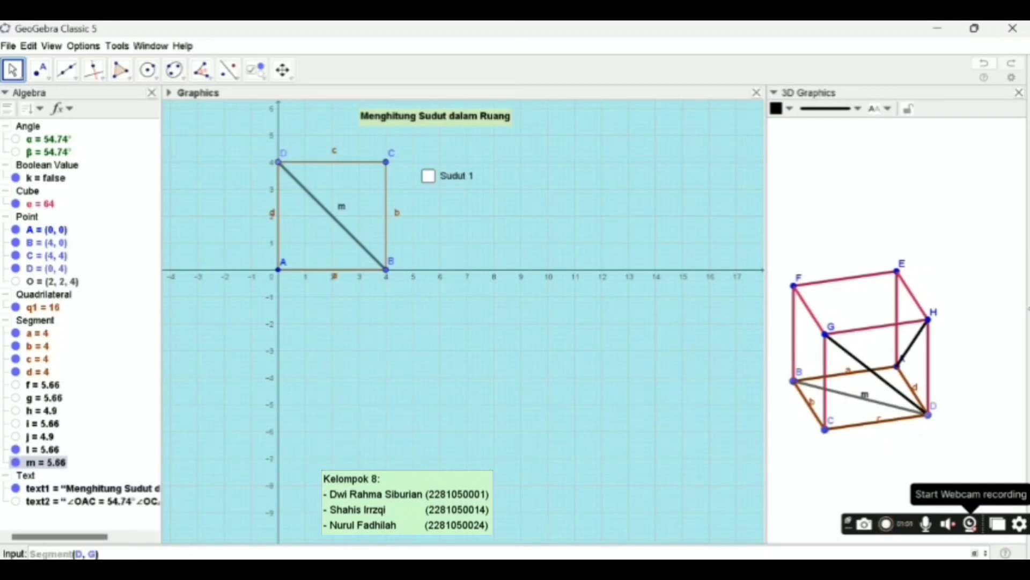
pyautogui.press('Return')
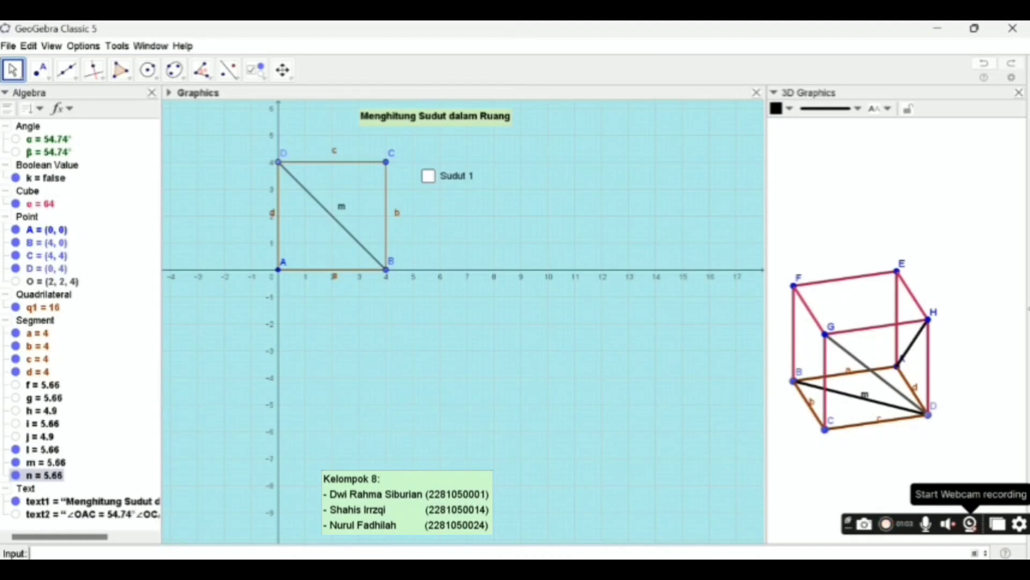
# - Draw the diagonal from B to G on the cube's side face with the command Segment(B, G)
pyautogui.write('seg')
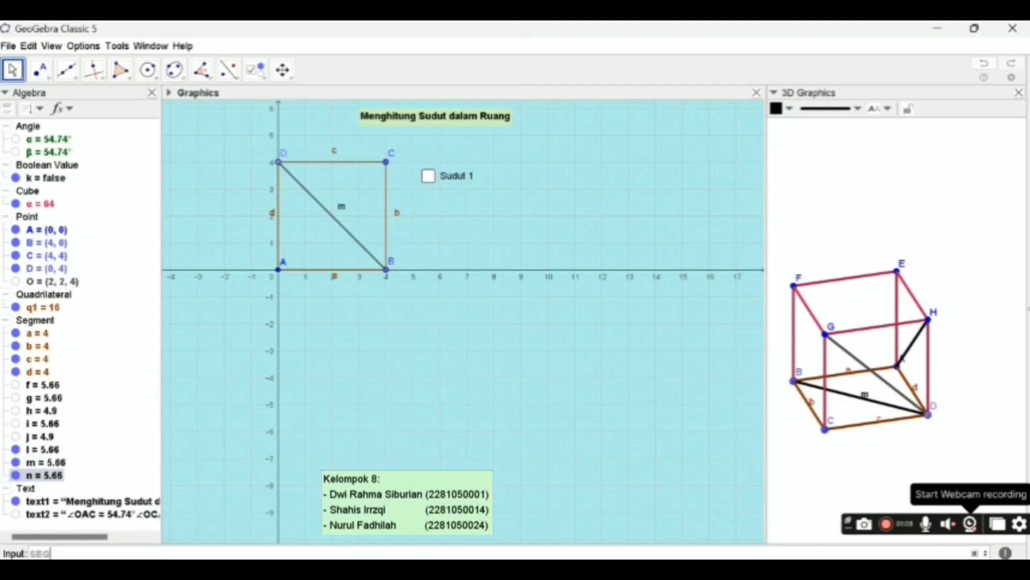
pyautogui.press('Return')
pyautogui.write('B')
pyautogui.press('Tab')
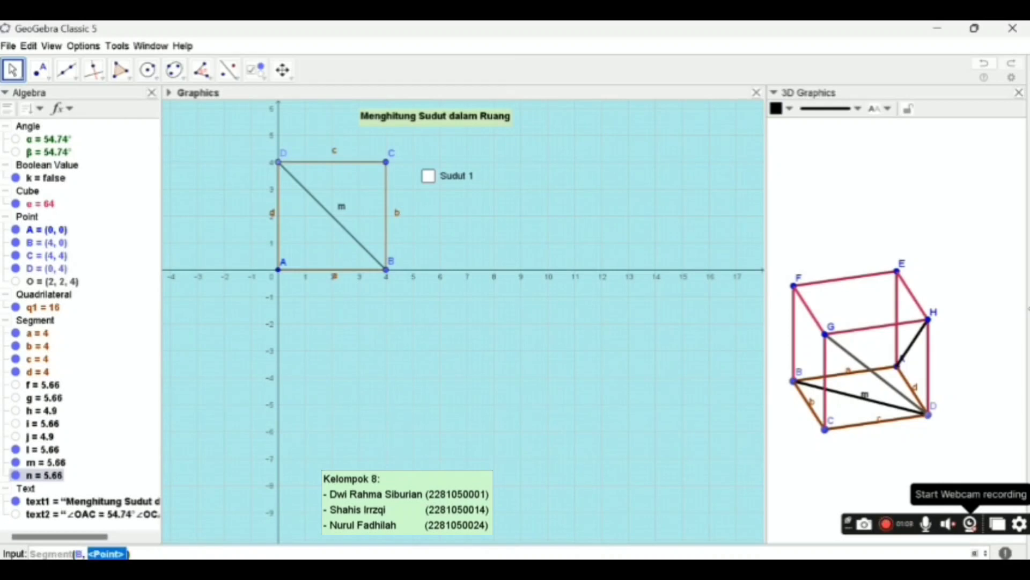
pyautogui.write('G')
pyautogui.press('Return')
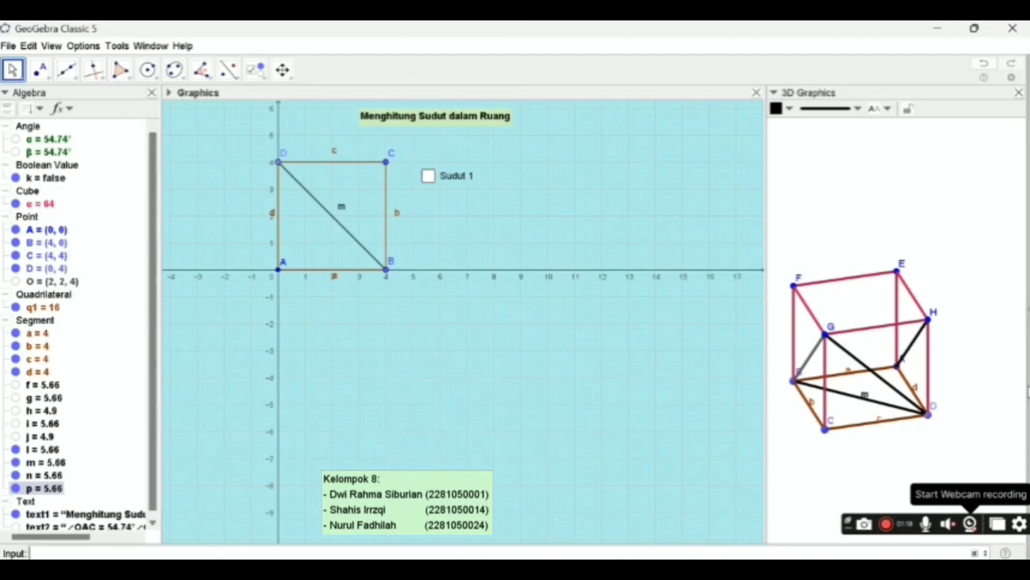
# - Create the angle at vertex A between H and D with the command Angle(H, A, D)
pyautogui.click(945, 357)
pyautogui.moveTo(945, 357); pyautogui.dragTo(858, 348)
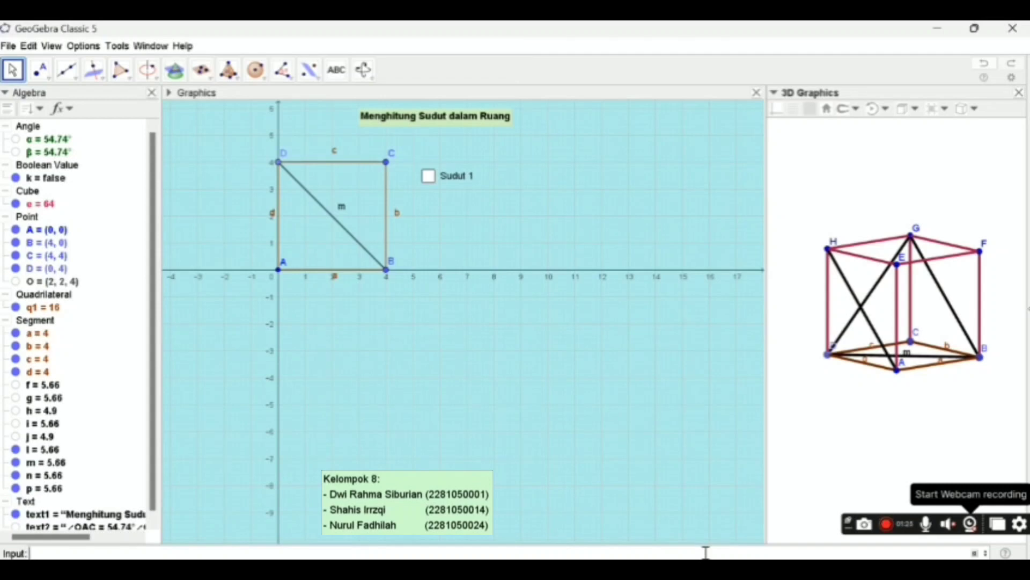
pyautogui.write('ANGLE')
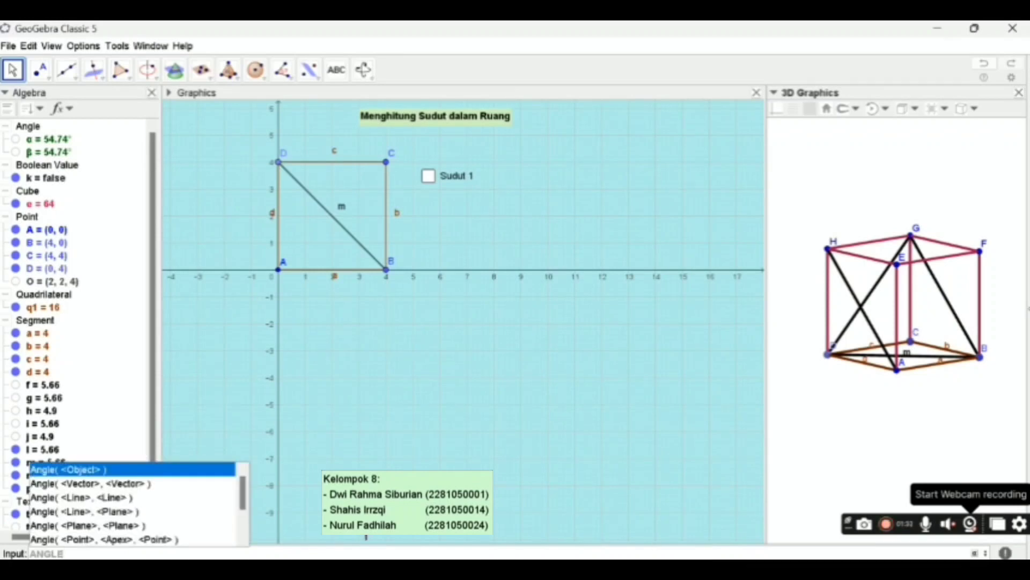
pyautogui.click(173, 540)
pyautogui.write('H')
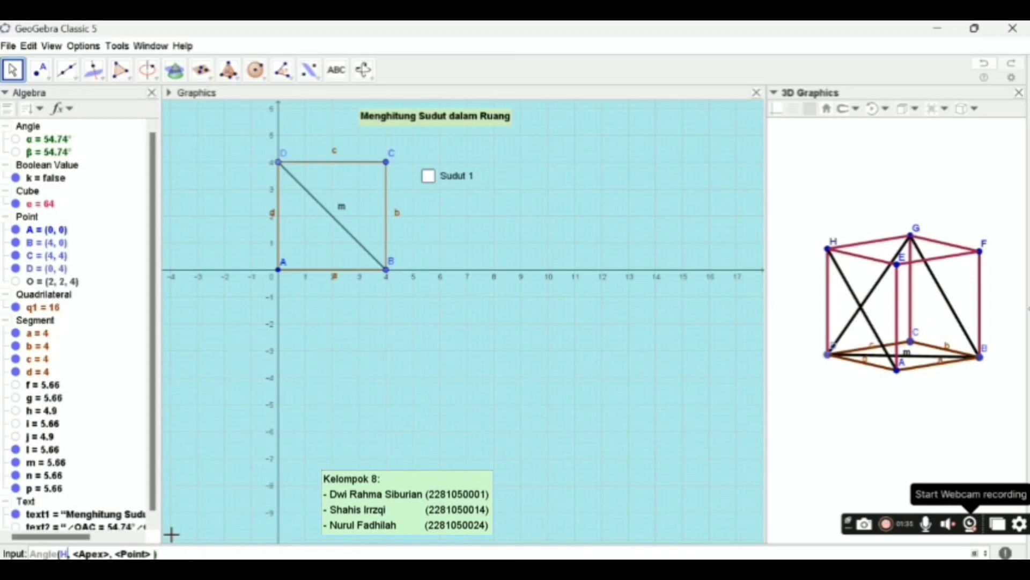
pyautogui.press('Tab')
pyautogui.write('A')
pyautogui.press('Tab')
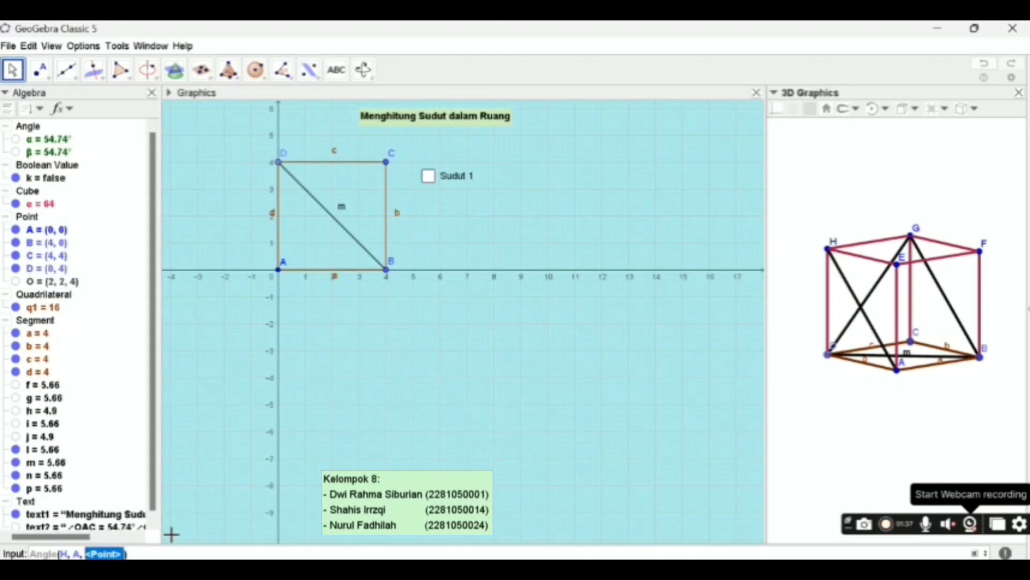
pyautogui.write('D')
pyautogui.press('Return')
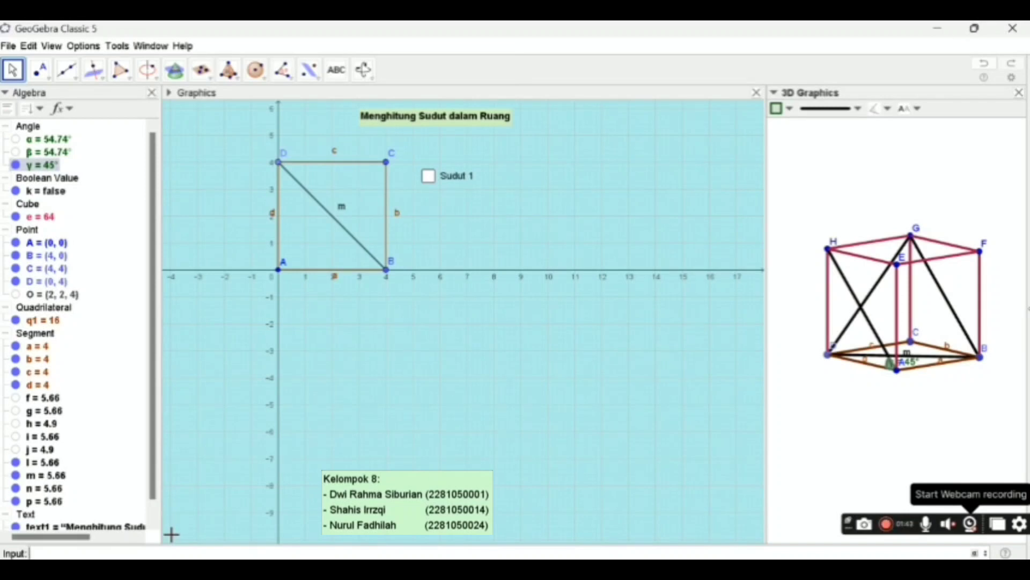
# - Create the angle at vertex D of triangle BDG with the command Angle(B, D, G)
pyautogui.write('ANGLE')
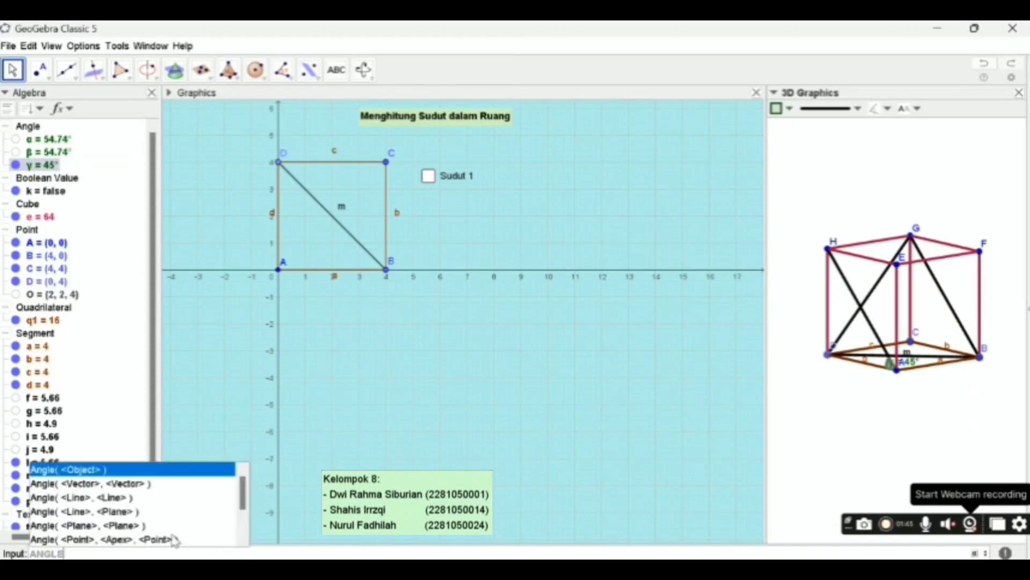
pyautogui.click(174, 539)
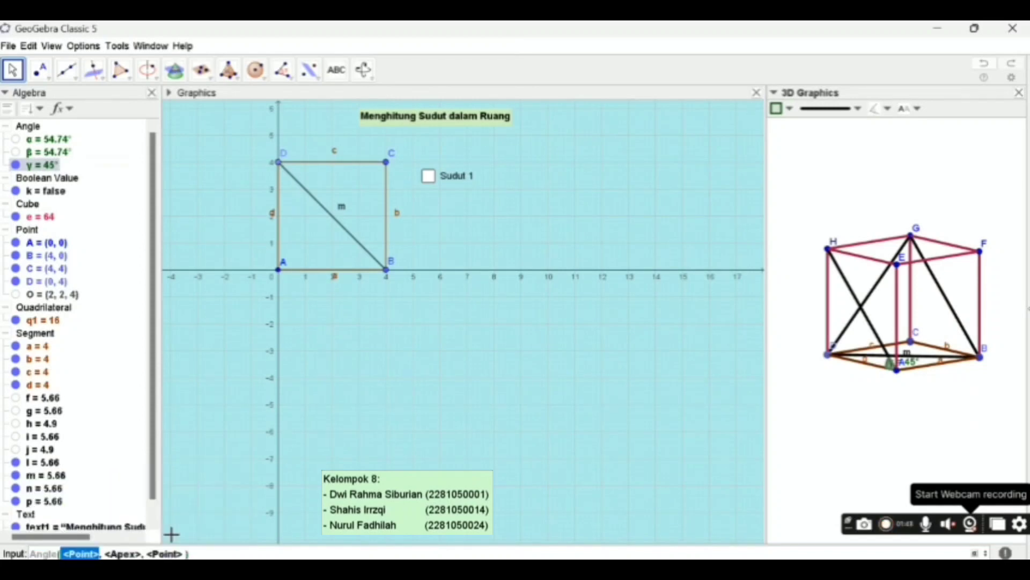
pyautogui.write('B')
pyautogui.press('Tab')
pyautogui.write('D')
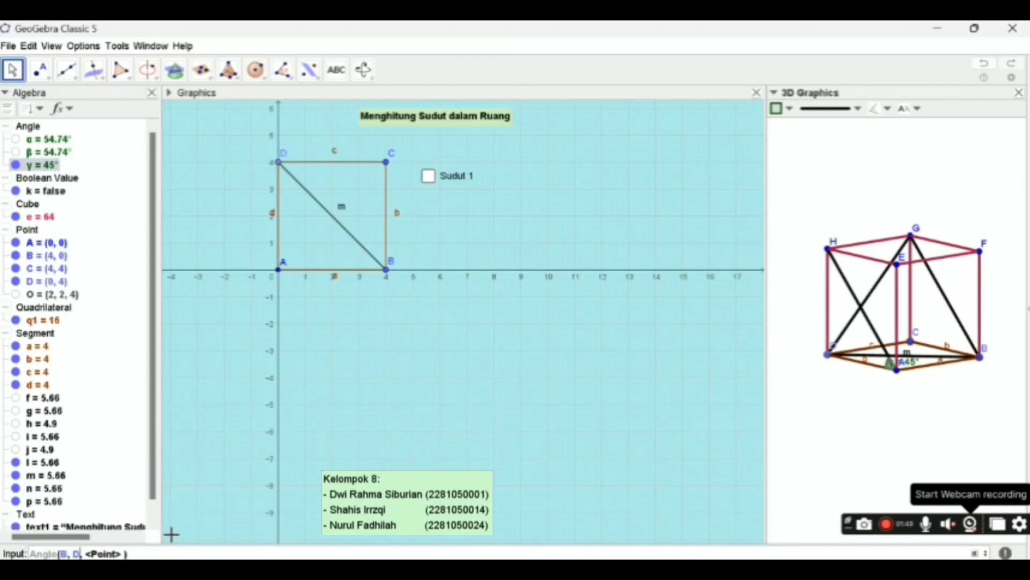
pyautogui.press('Tab')
pyautogui.write('G')
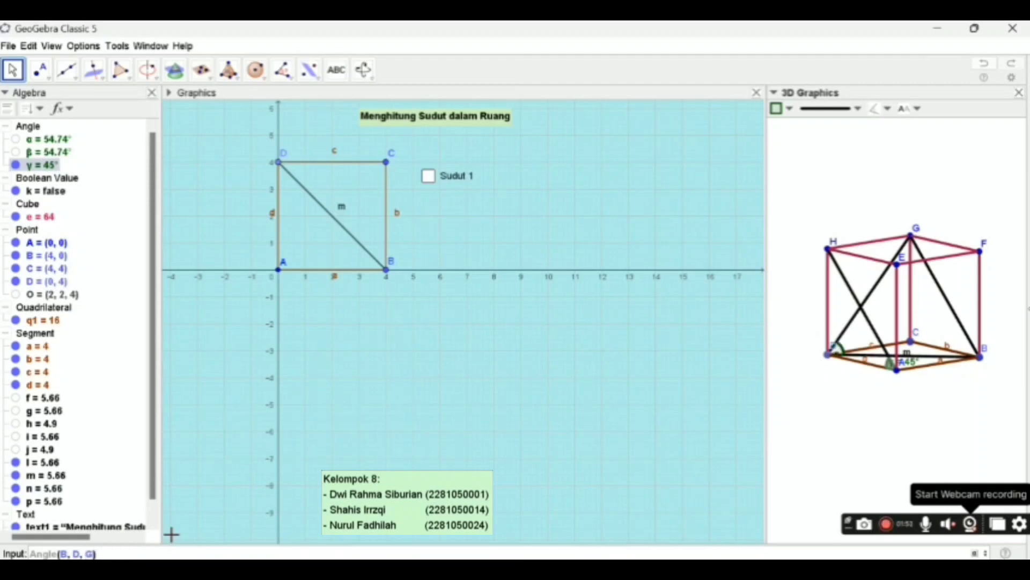
pyautogui.press('Return')
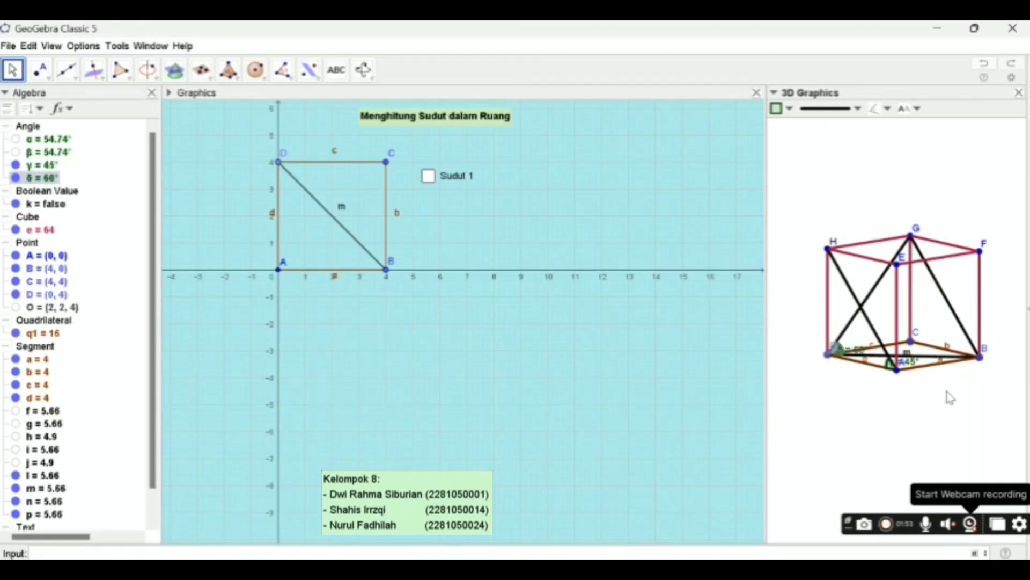
# - Create the angle at vertex B of triangle BDG with the command Angle(G, B, D)
pyautogui.moveTo(928, 389)
pyautogui.mouseDown()
pyautogui.moveTo(897, 396)
pyautogui.moveTo(912, 396)
pyautogui.moveTo(909, 385)
pyautogui.mouseUp()
pyautogui.click(797, 551)
pyautogui.write('ANG')
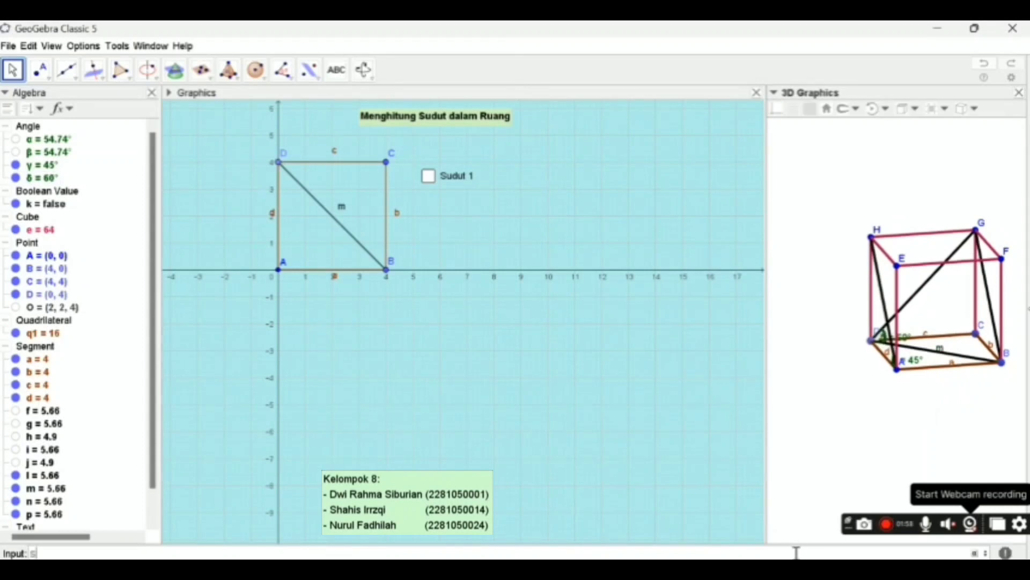
pyautogui.write('L')
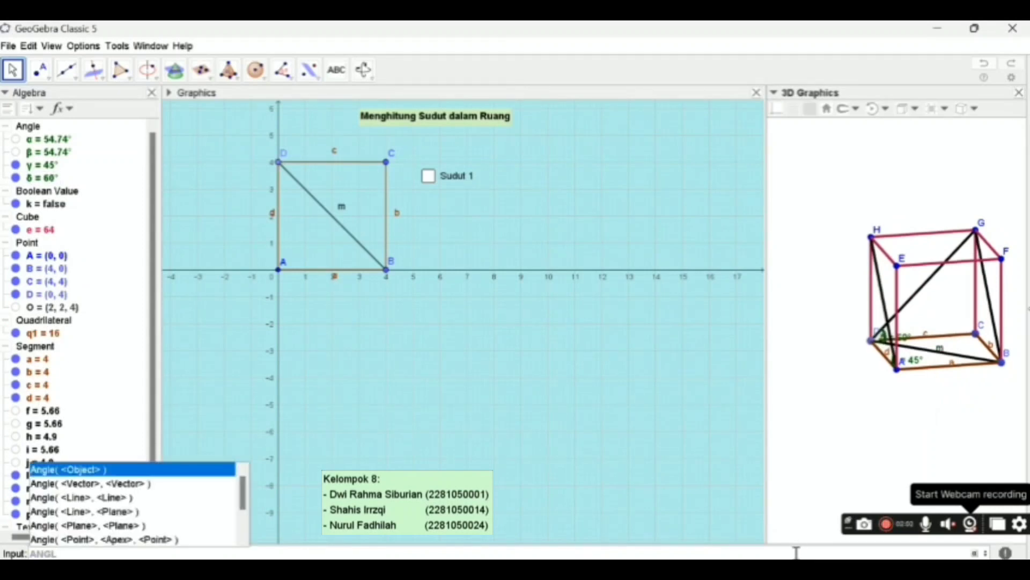
pyautogui.click(191, 548)
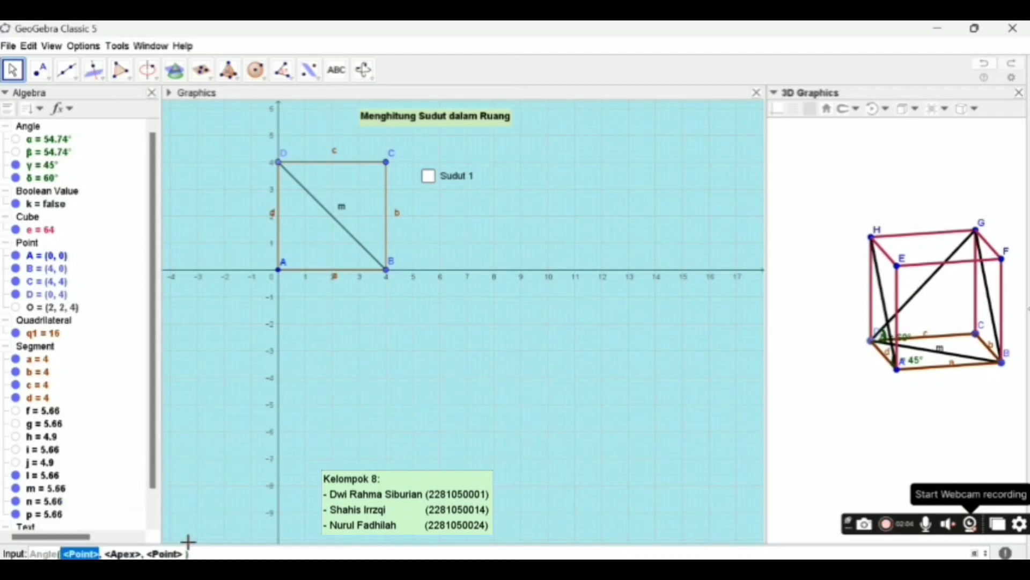
pyautogui.write('G')
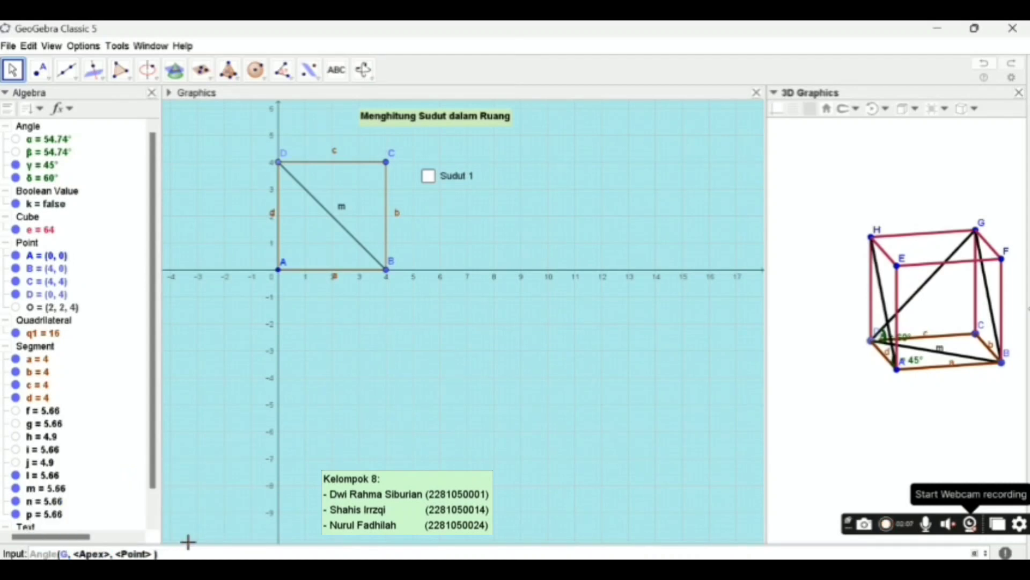
pyautogui.press('Tab')
pyautogui.write('B')
pyautogui.press('Tab')
pyautogui.write('D')
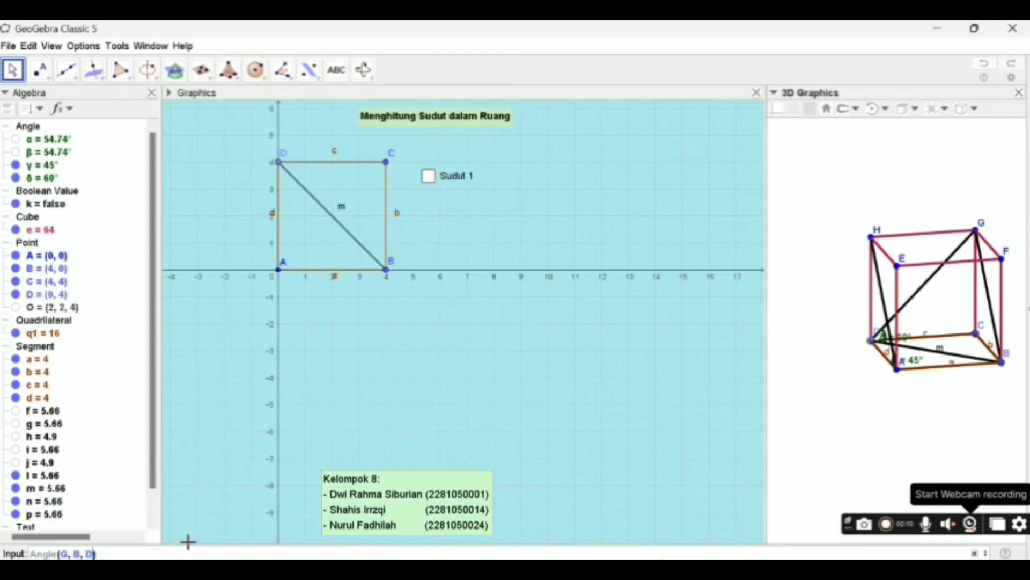
pyautogui.press('Return')
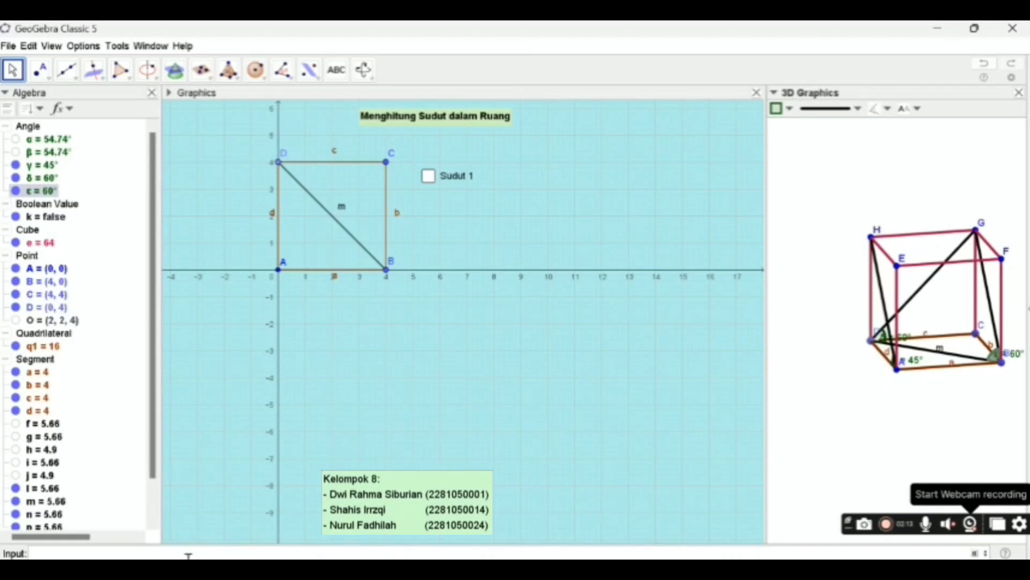
# - Create the angle at vertex G of triangle BDG with the command Angle(B, G, D)
pyautogui.write('NGLE')
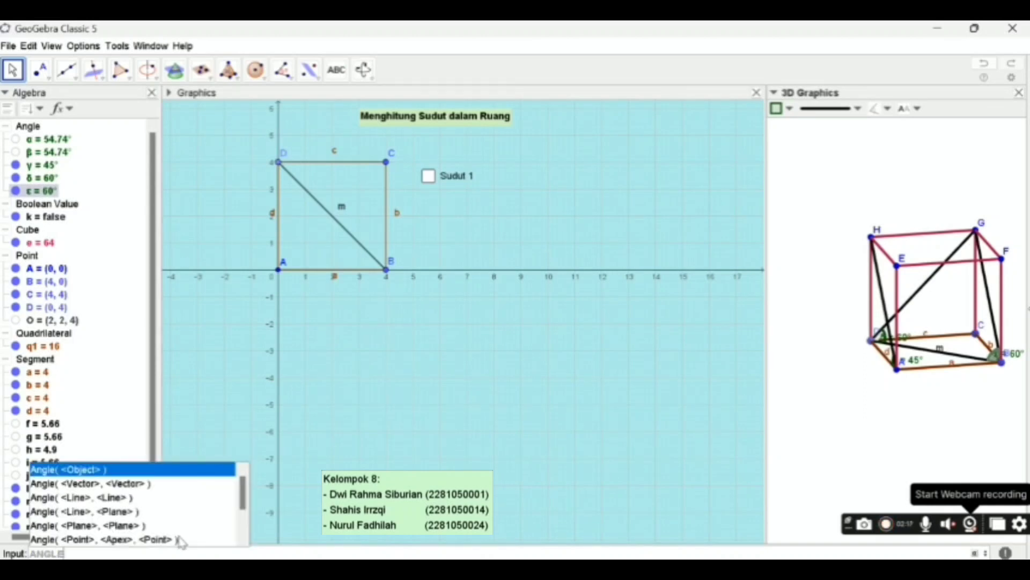
pyautogui.click(182, 540)
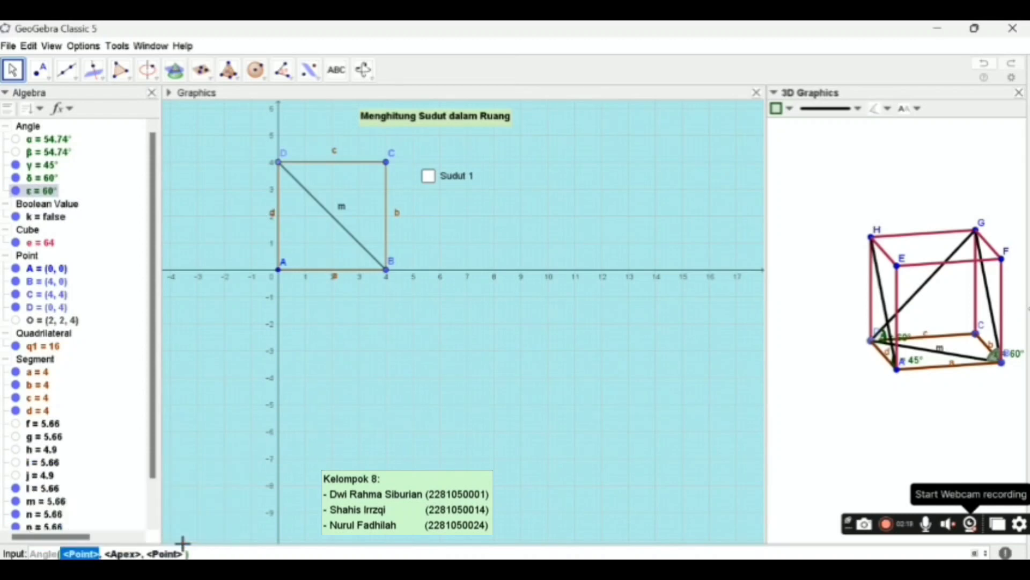
pyautogui.write('B')
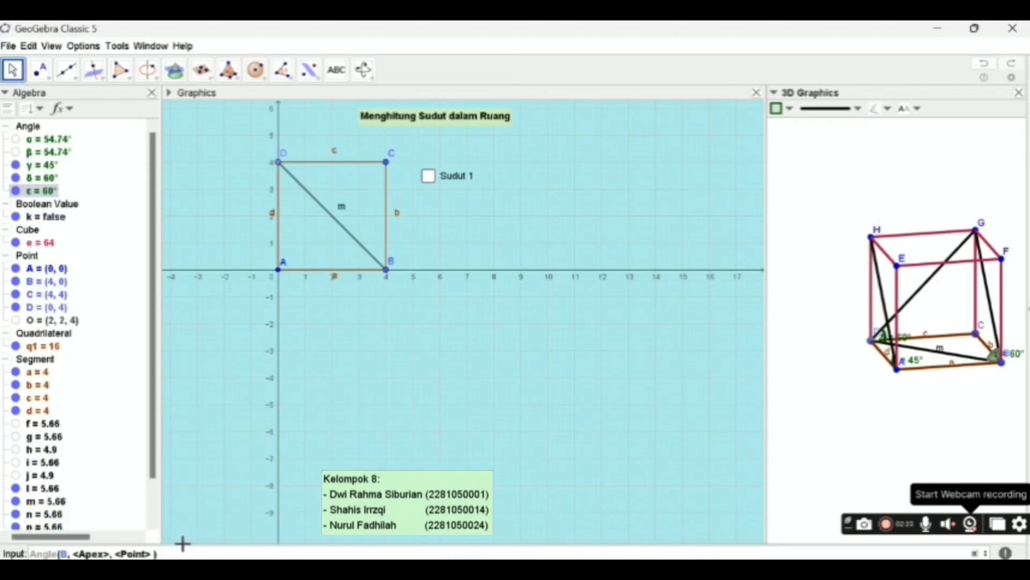
pyautogui.press('Tab')
pyautogui.write('G')
pyautogui.press('Tab')
pyautogui.write('D')
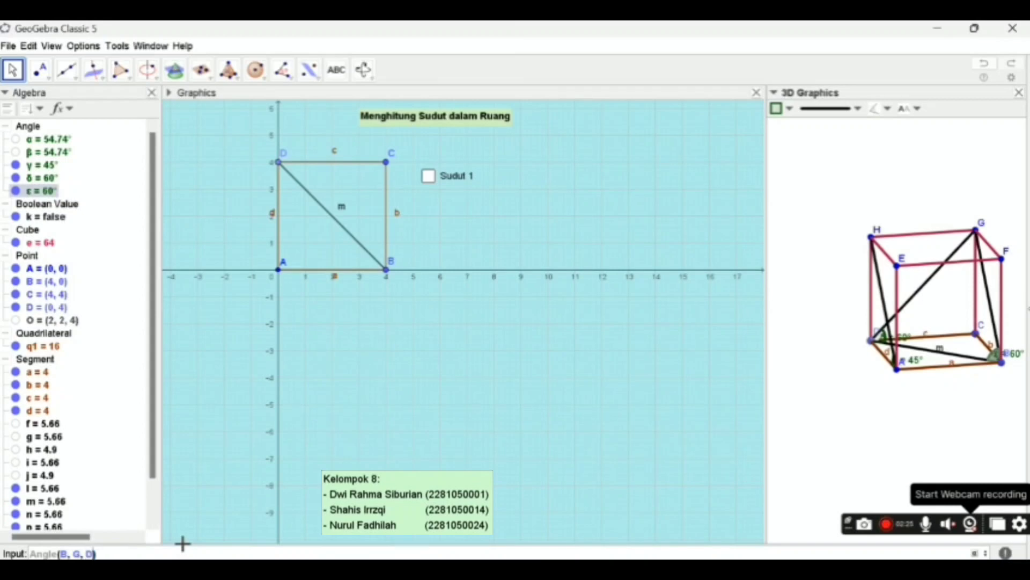
pyautogui.press('Return')
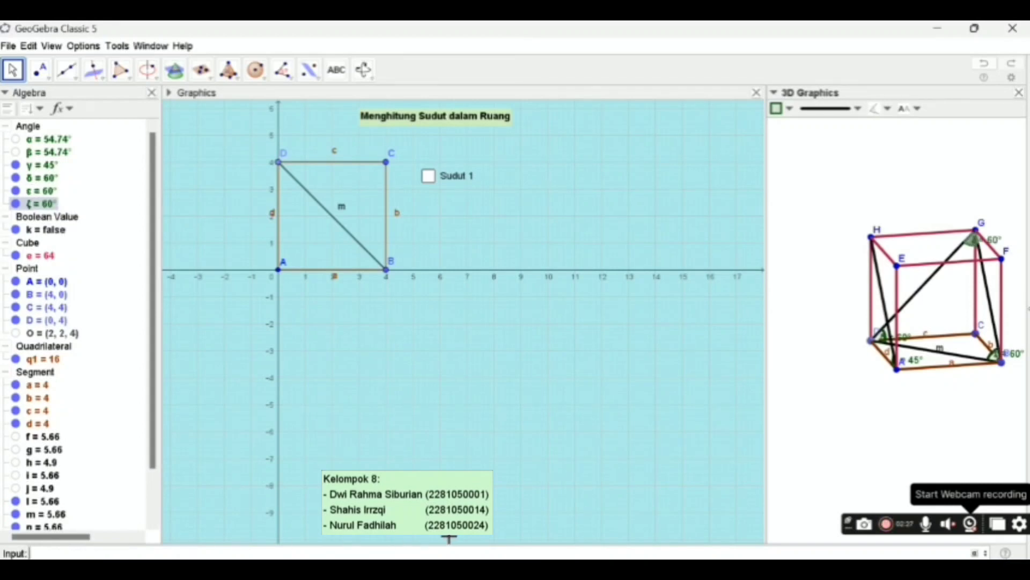
# - Begin a text in the 2D graphics view beside the Sudut 1 check box with the line ∠HAD= linked to angle γ
pyautogui.click(943, 386)
pyautogui.moveTo(943, 386)
pyautogui.mouseDown()
pyautogui.moveTo(1009, 382)
pyautogui.moveTo(941, 390)
pyautogui.mouseUp()
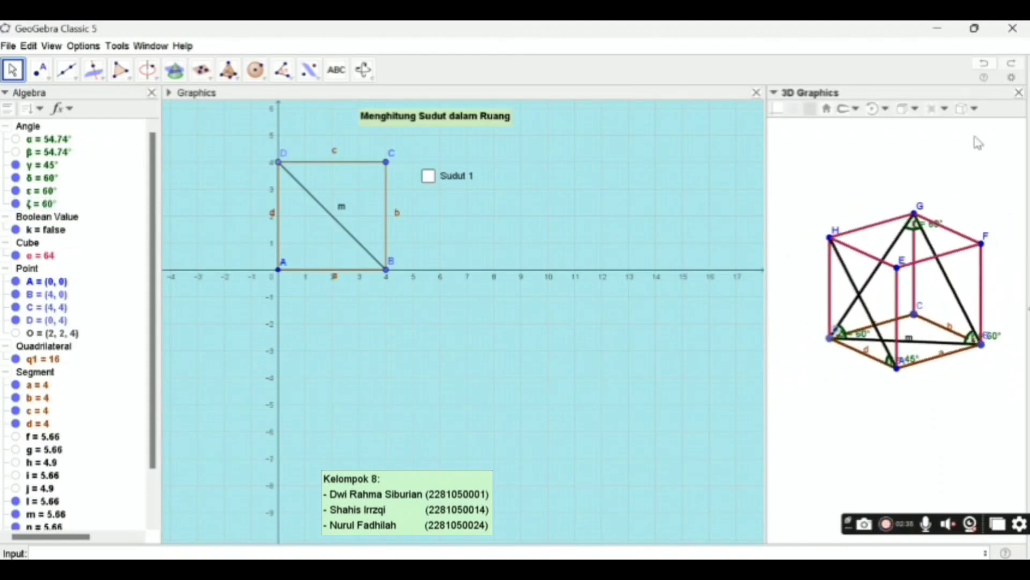
pyautogui.click(397, 314)
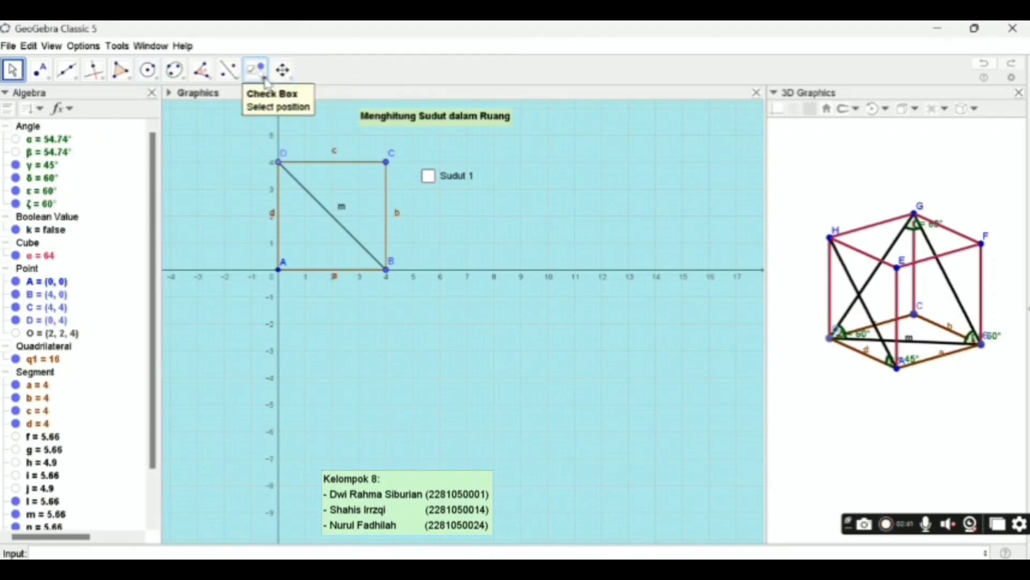
pyautogui.click(266, 79)
pyautogui.click(301, 120)
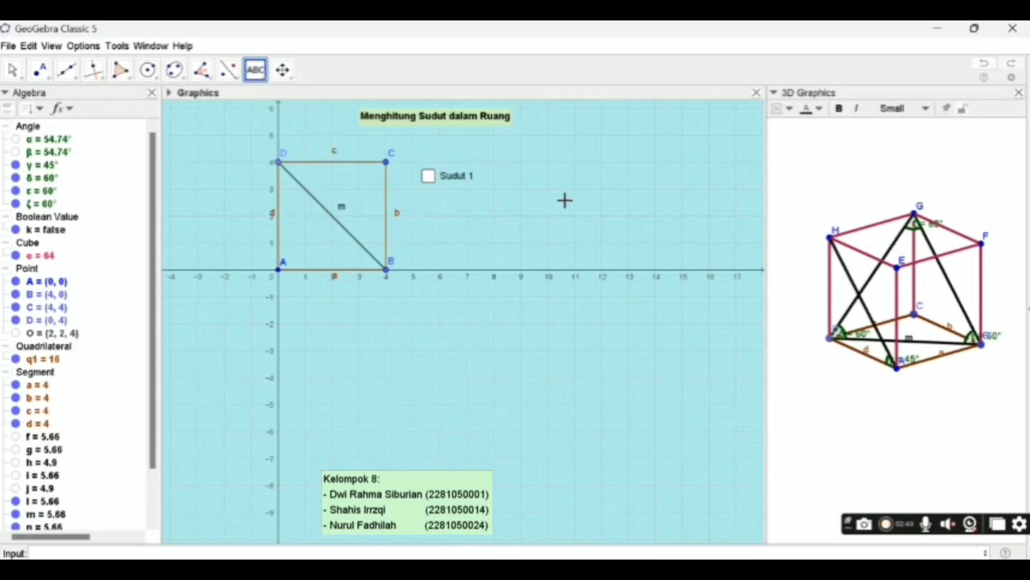
pyautogui.click(546, 200)
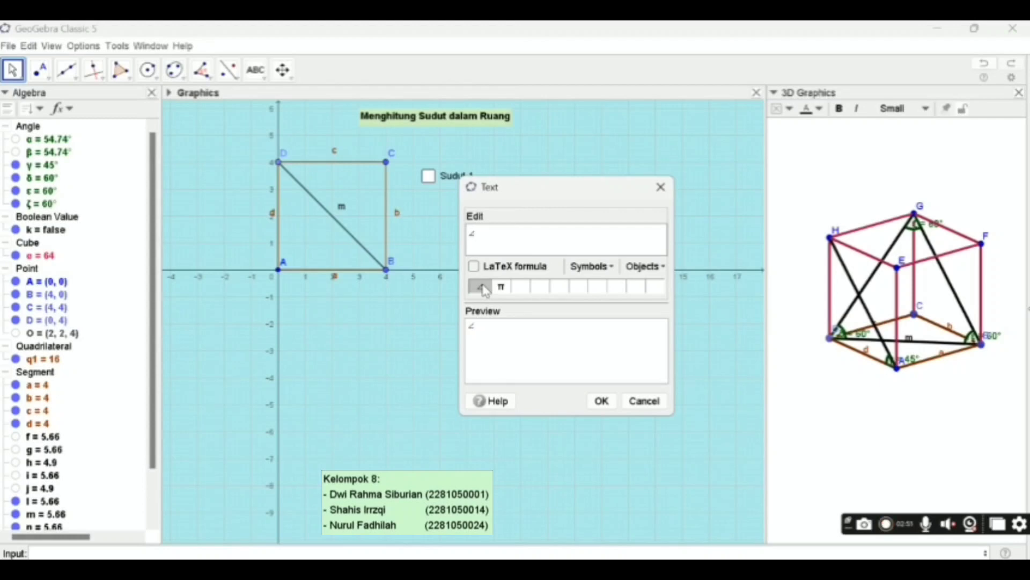
pyautogui.write('HAD=')
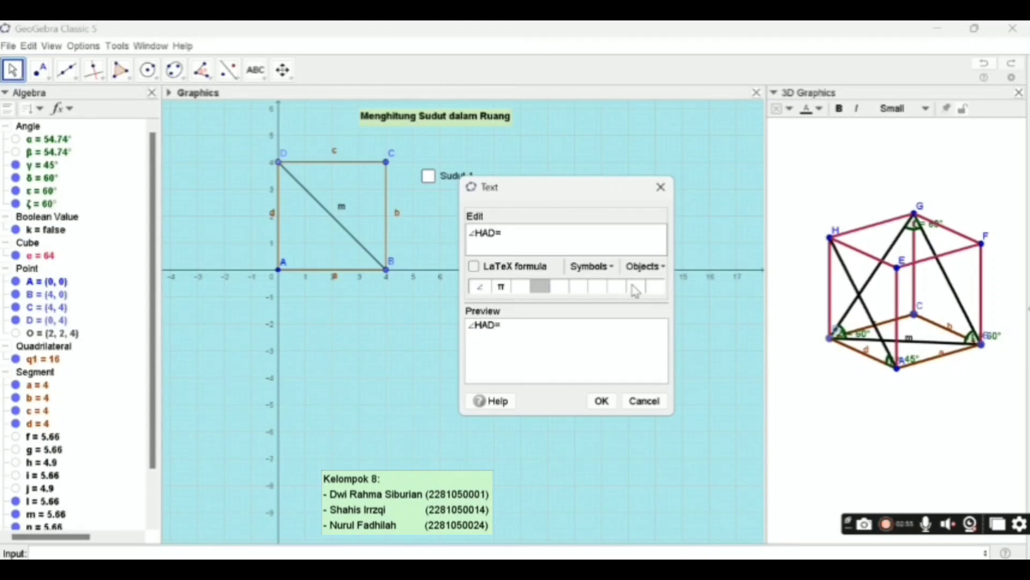
pyautogui.click(659, 268)
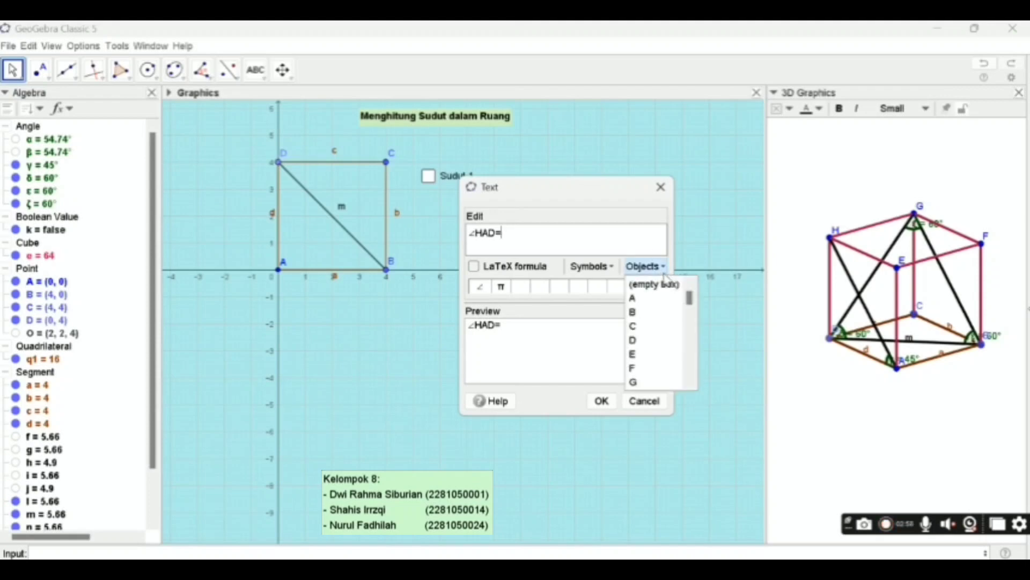
pyautogui.moveTo(691, 306); pyautogui.dragTo(690, 426)
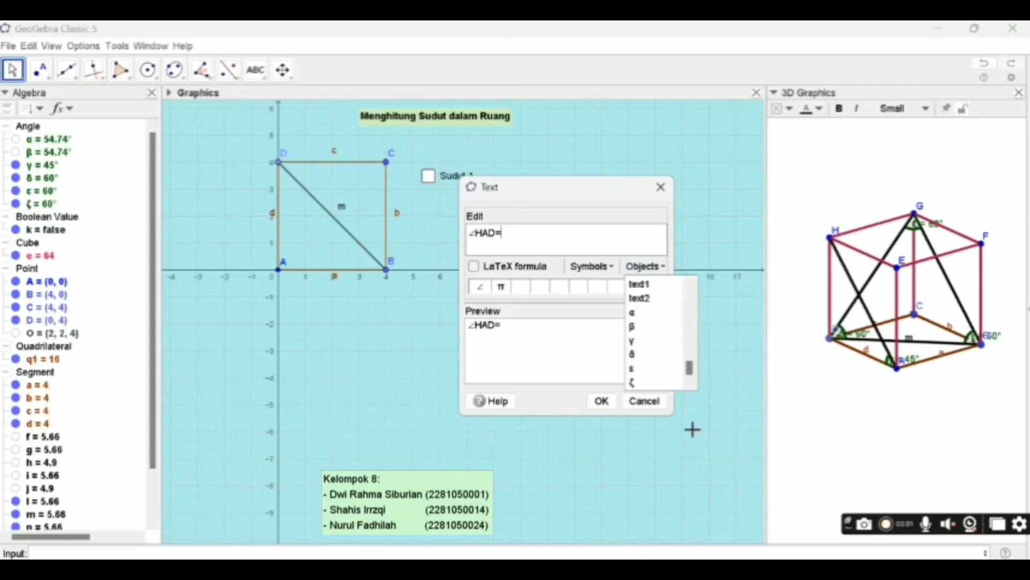
pyautogui.click(641, 344)
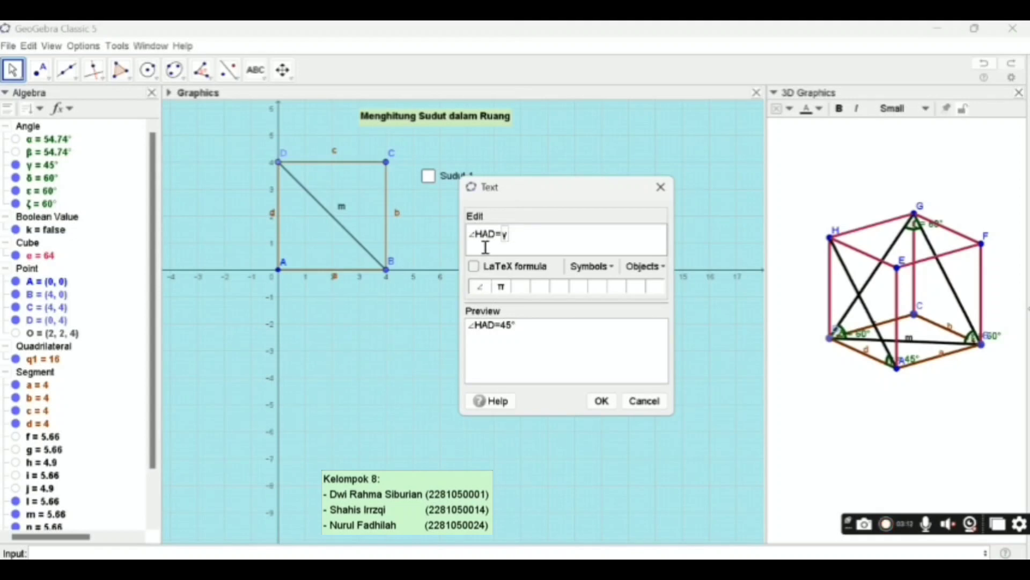
# - Add a second line ∠BDG= to the text, linked to angle δ
pyautogui.press('Return')
pyautogui.write('B')
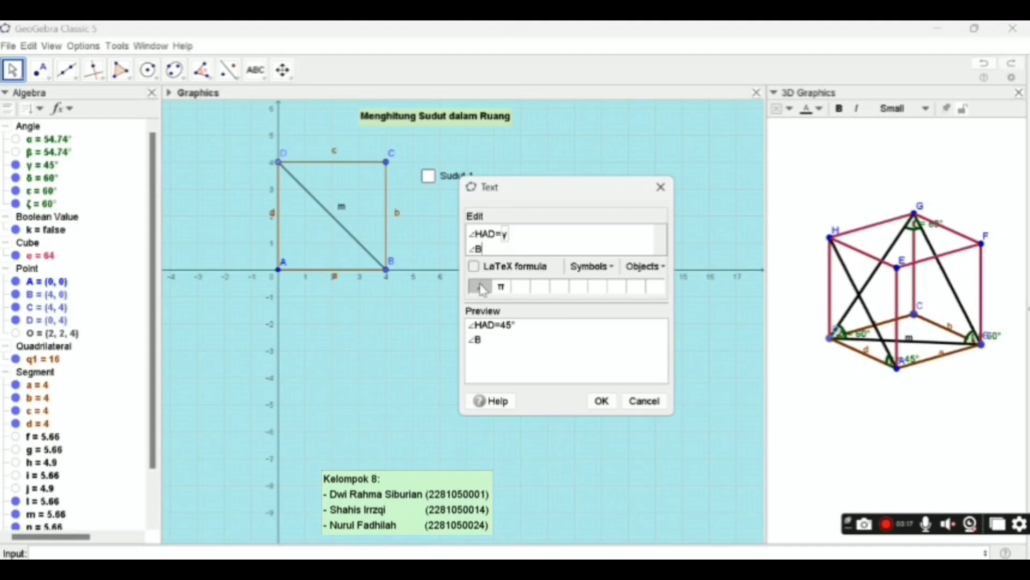
pyautogui.write('DG=')
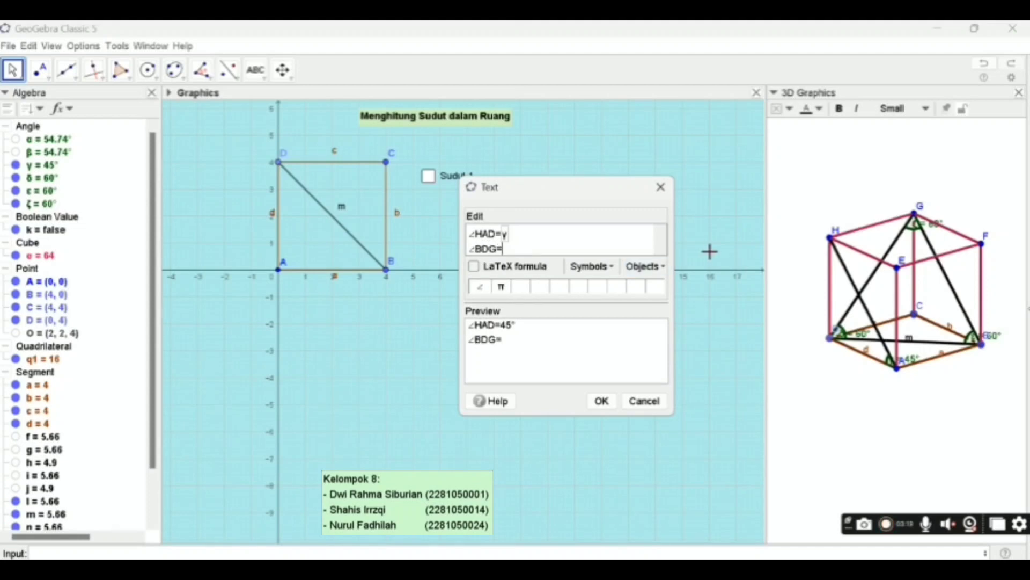
pyautogui.click(652, 268)
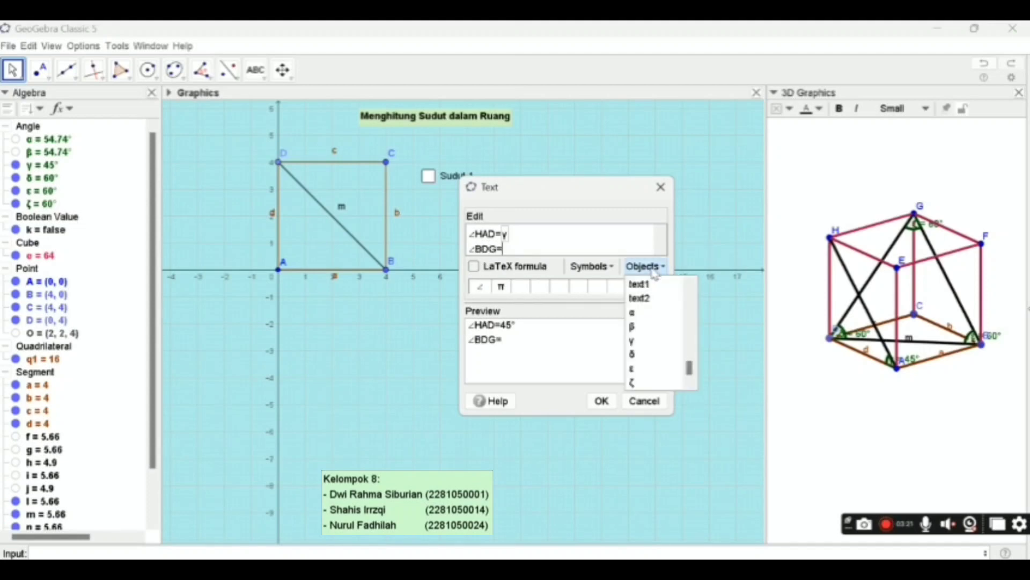
pyautogui.click(645, 355)
# - Add a third line ∠GBD= to the text, linked to angle ε
pyautogui.press('Return')
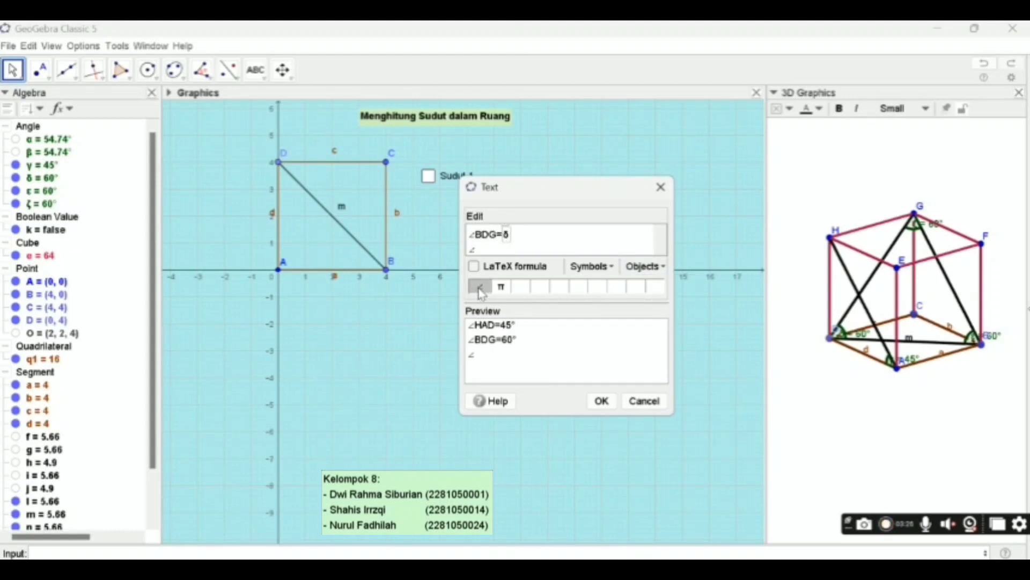
pyautogui.write('GBD=')
pyautogui.click(664, 268)
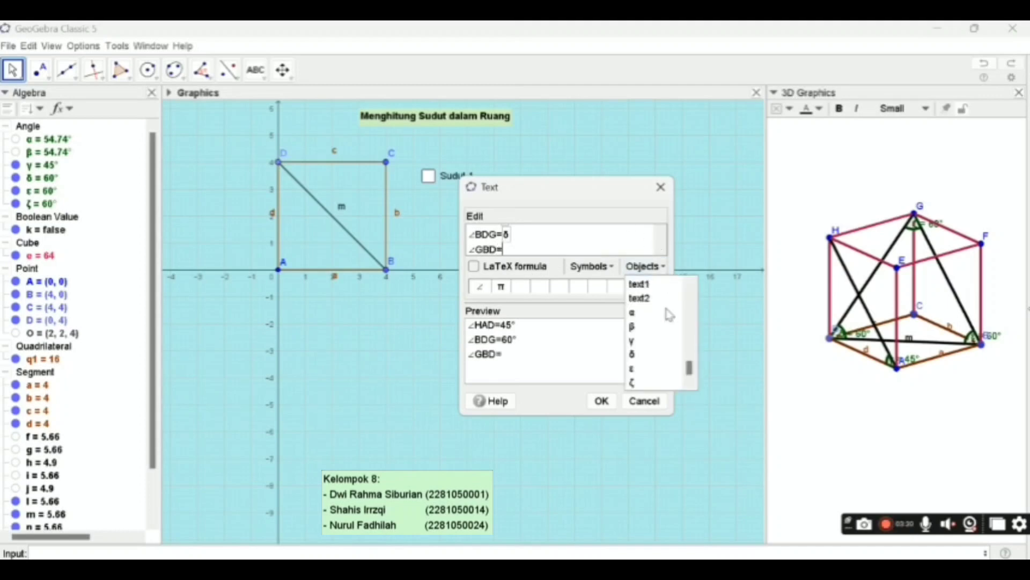
pyautogui.click(646, 369)
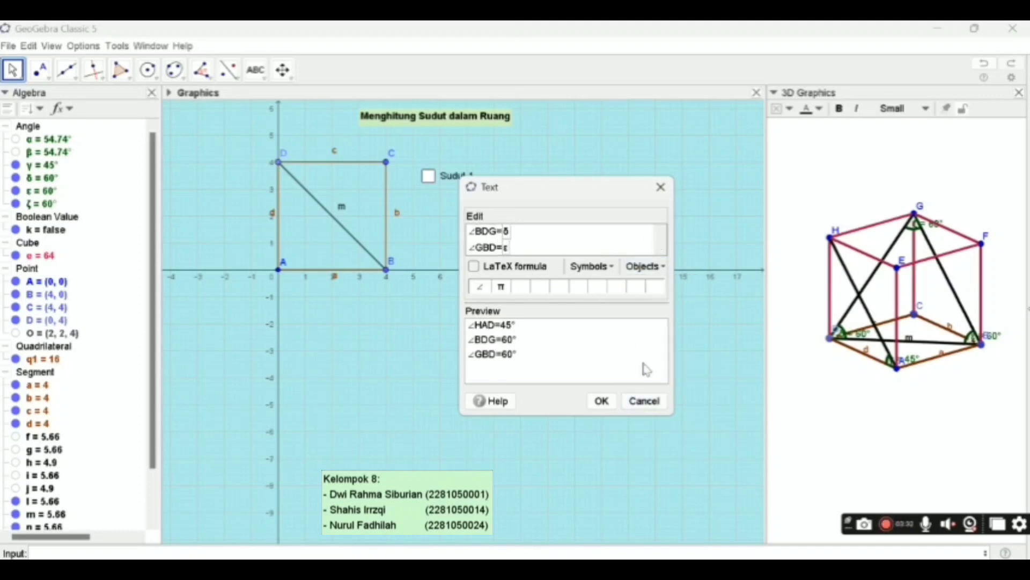
# - Add a fourth line ∠BGD= linked to angle ζ and insert the finished text
pyautogui.press('Return')
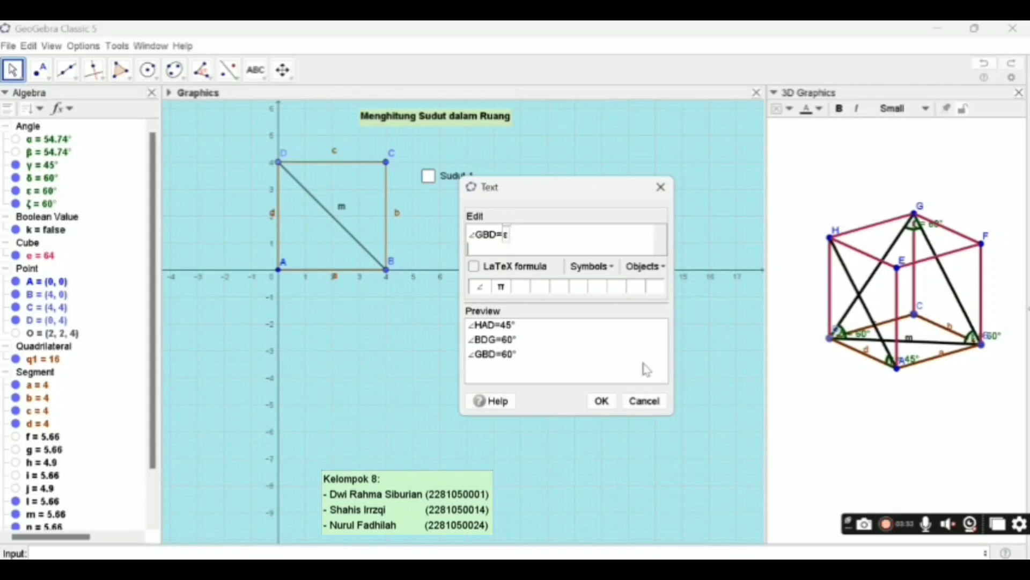
pyautogui.click(480, 287)
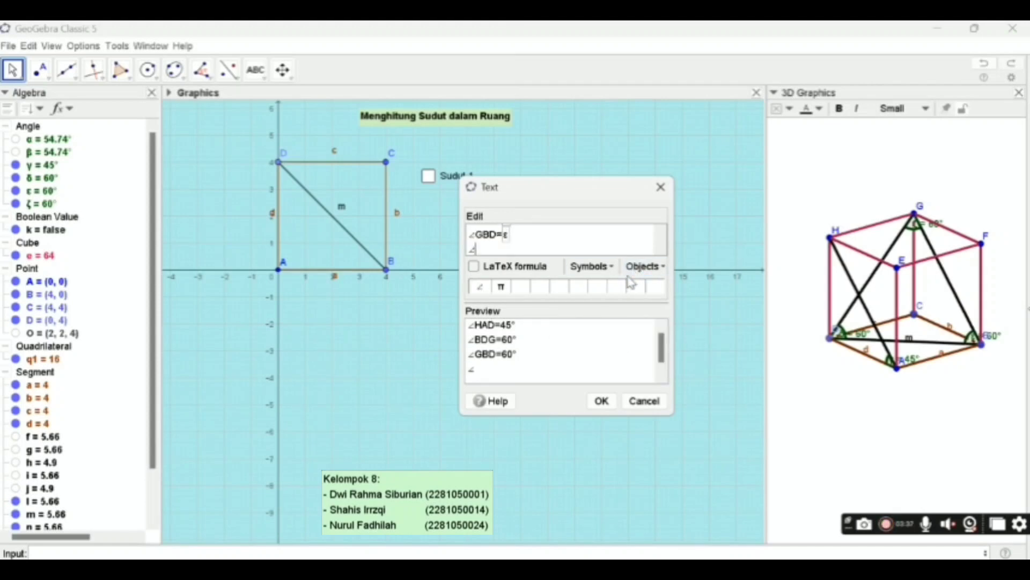
pyautogui.write('BGD=')
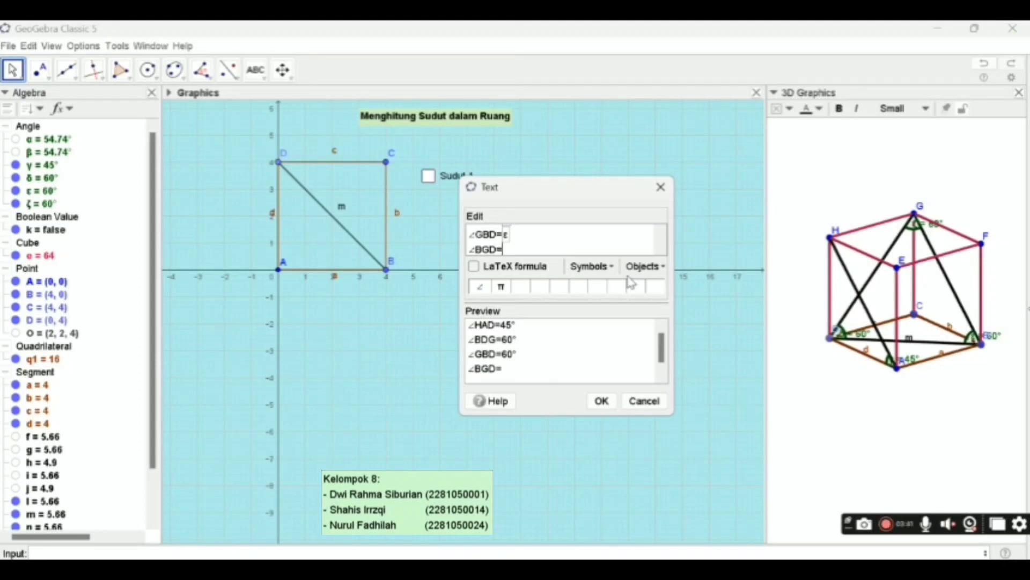
pyautogui.click(644, 266)
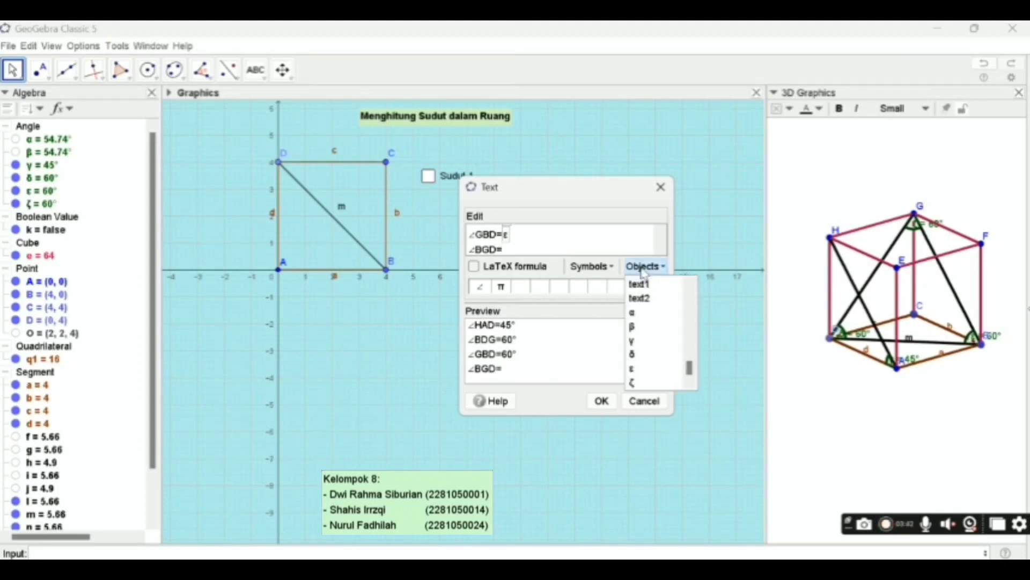
pyautogui.click(651, 373)
pyautogui.press('BackSpace')
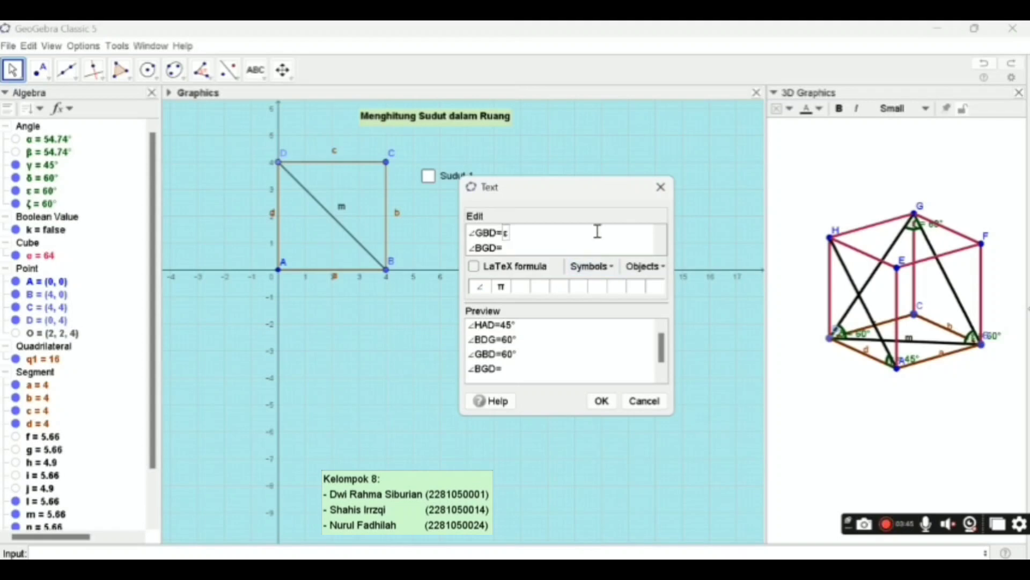
pyautogui.click(644, 267)
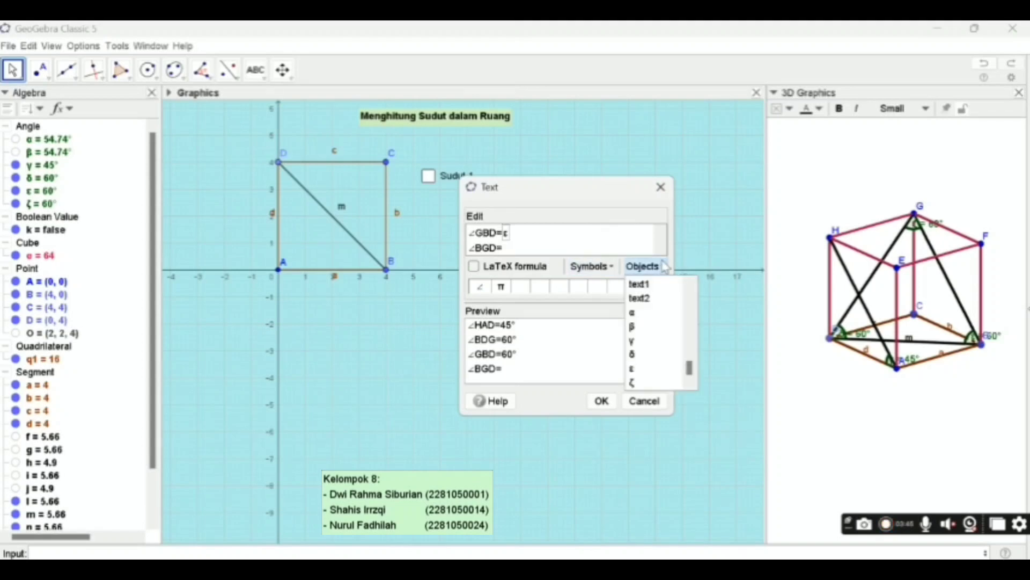
pyautogui.click(646, 383)
pyautogui.click(601, 400)
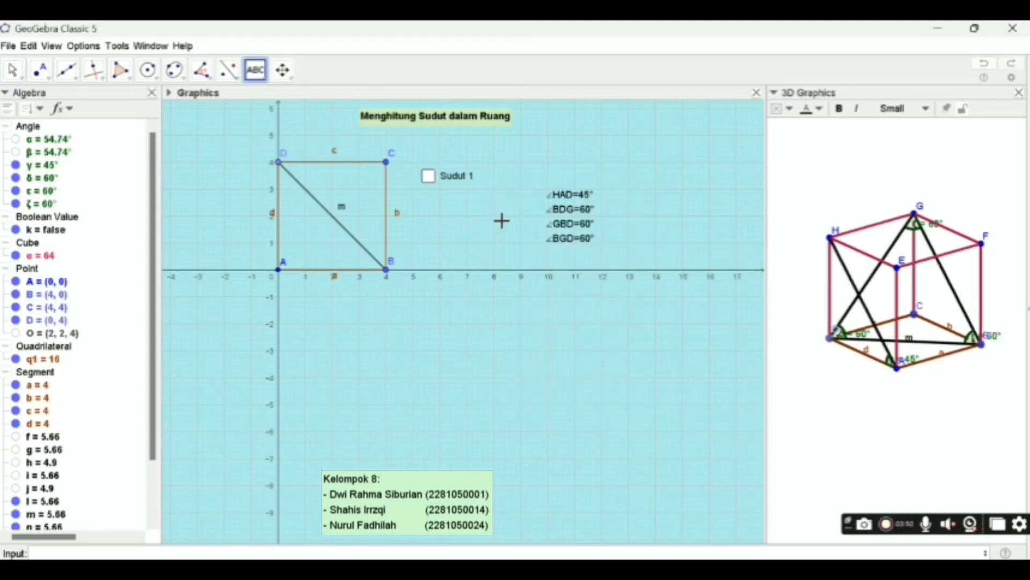
# - Give the new angle value text a gold background color (255, 215, 0)
pyautogui.rightClick(563, 236)
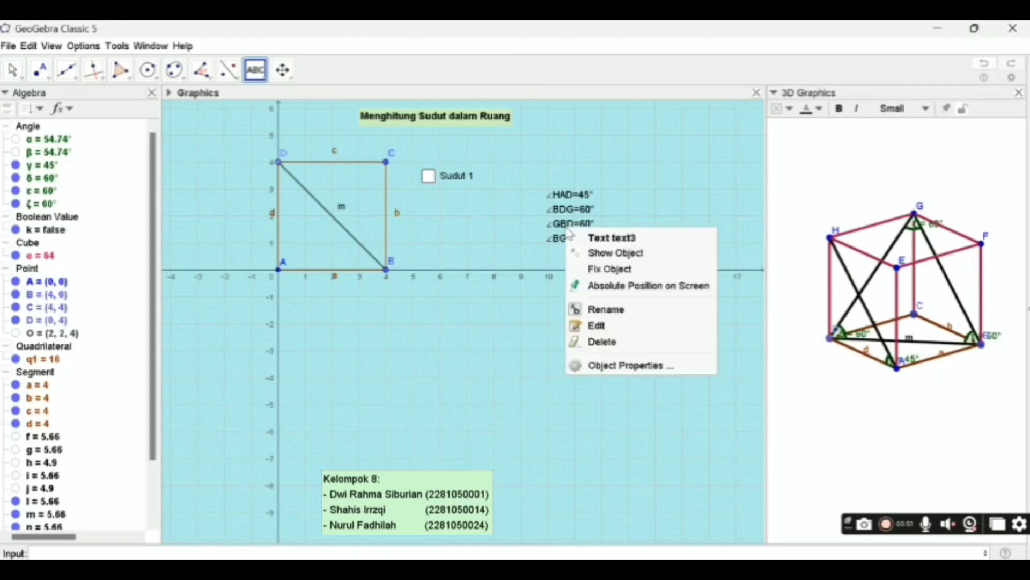
pyautogui.click(673, 369)
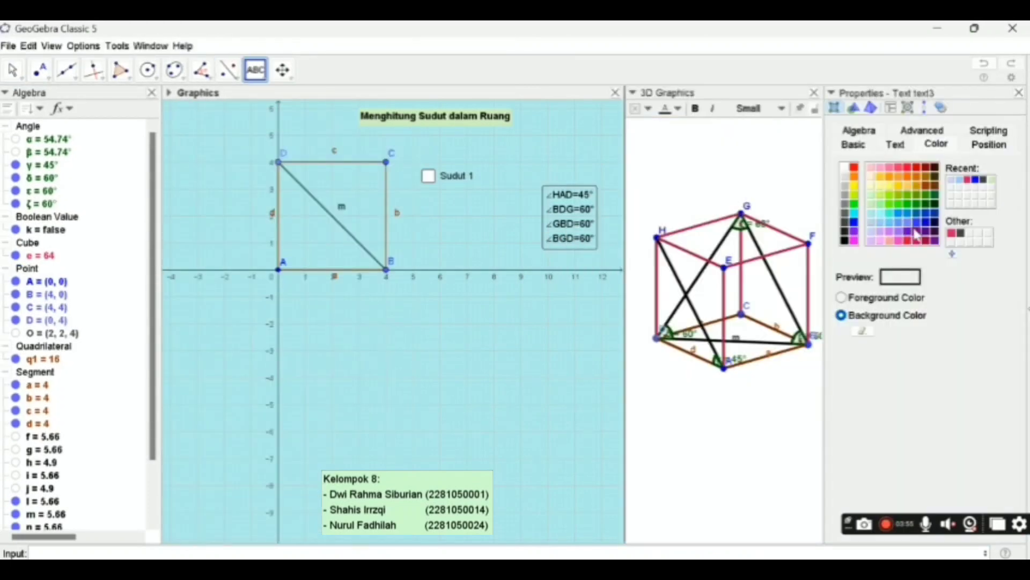
pyautogui.click(899, 186)
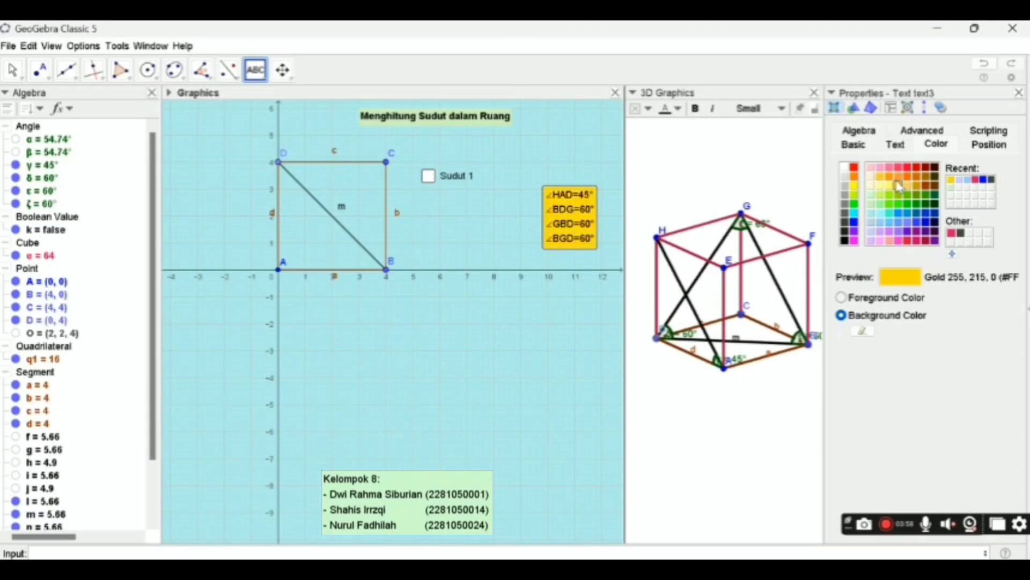
pyautogui.click(1019, 93)
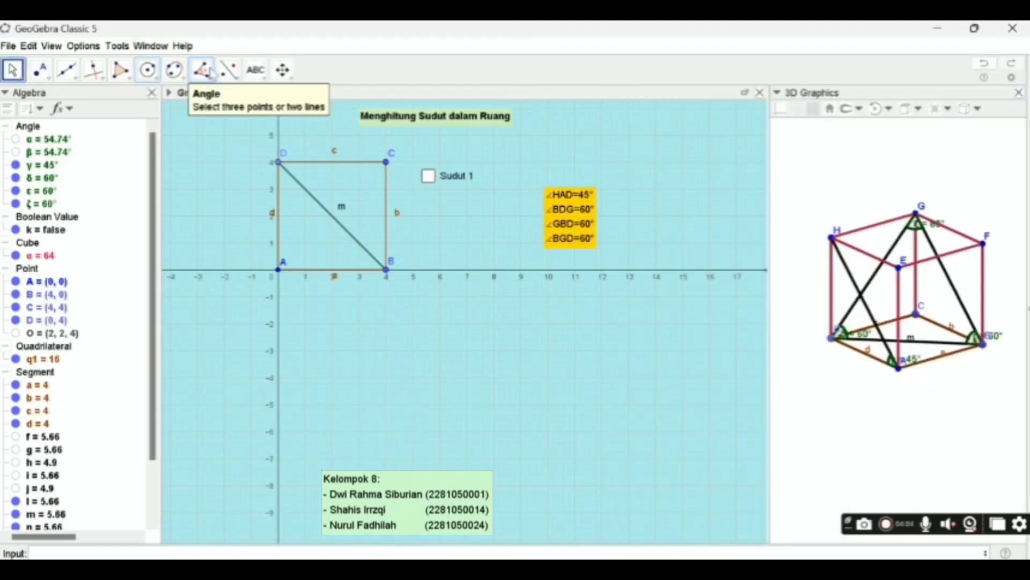
# - Set up a show/hide check box captioned Sudut 2 above the gold text, controlling the angles γ, δ, ε and ζ
pyautogui.click(256, 69)
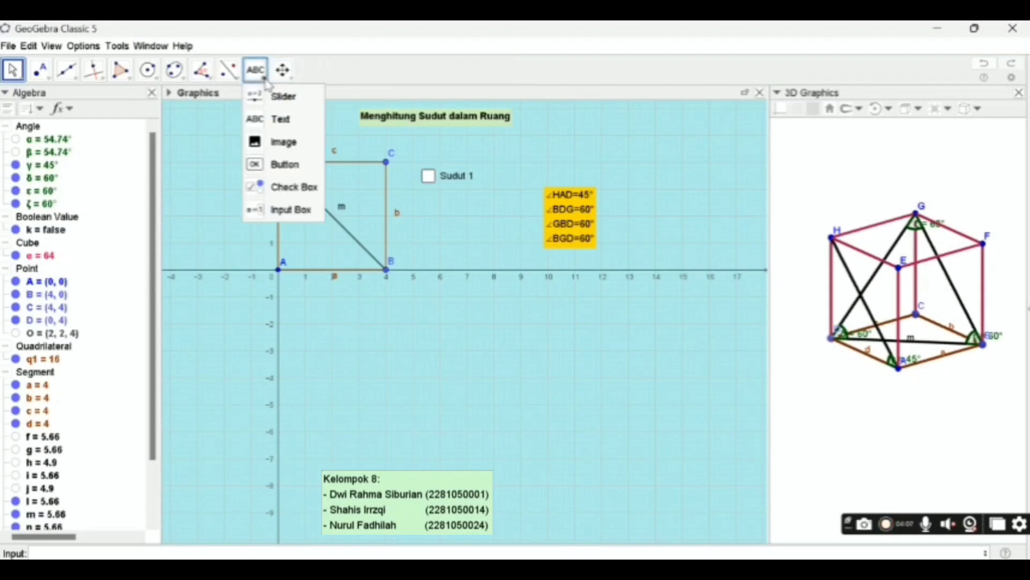
pyautogui.click(290, 188)
pyautogui.click(549, 168)
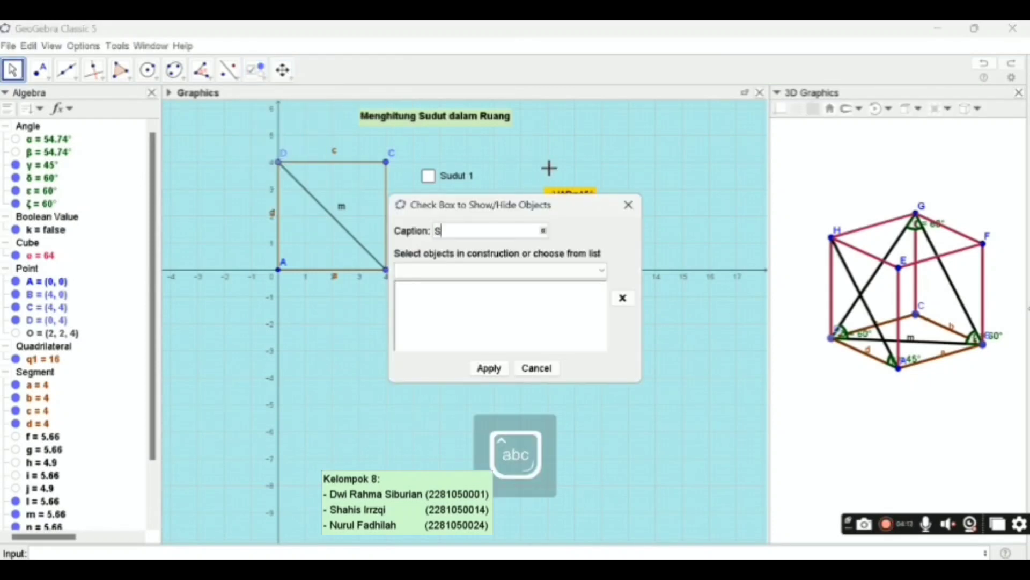
pyautogui.write('Sudut 2')
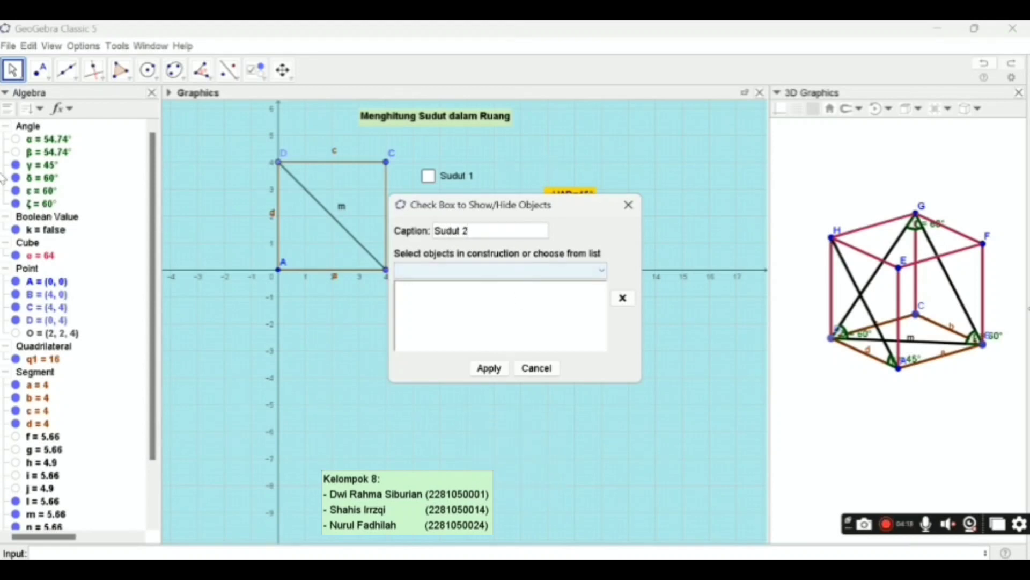
pyautogui.click(38, 165)
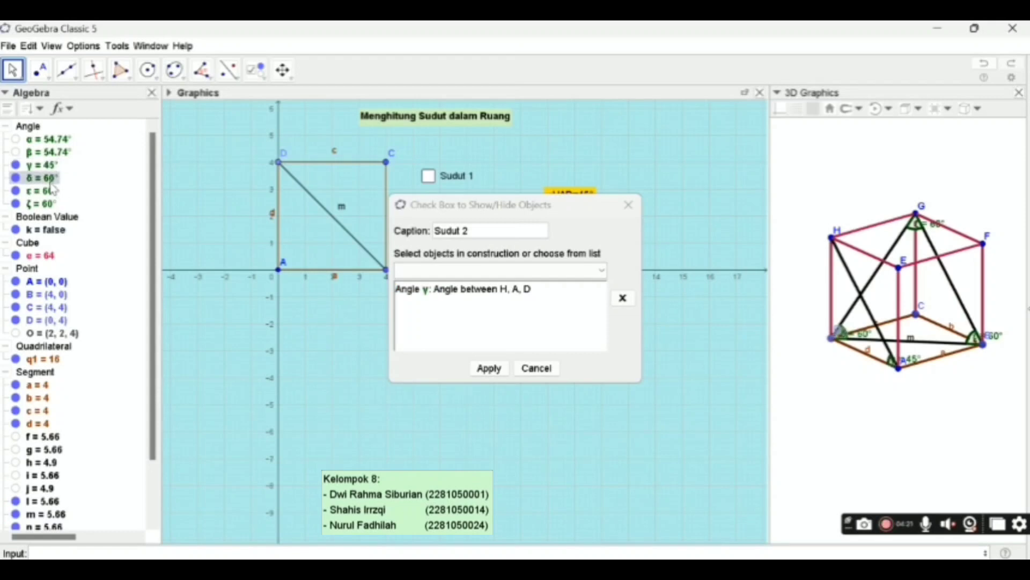
pyautogui.click(47, 179)
pyautogui.click(47, 191)
pyautogui.click(46, 204)
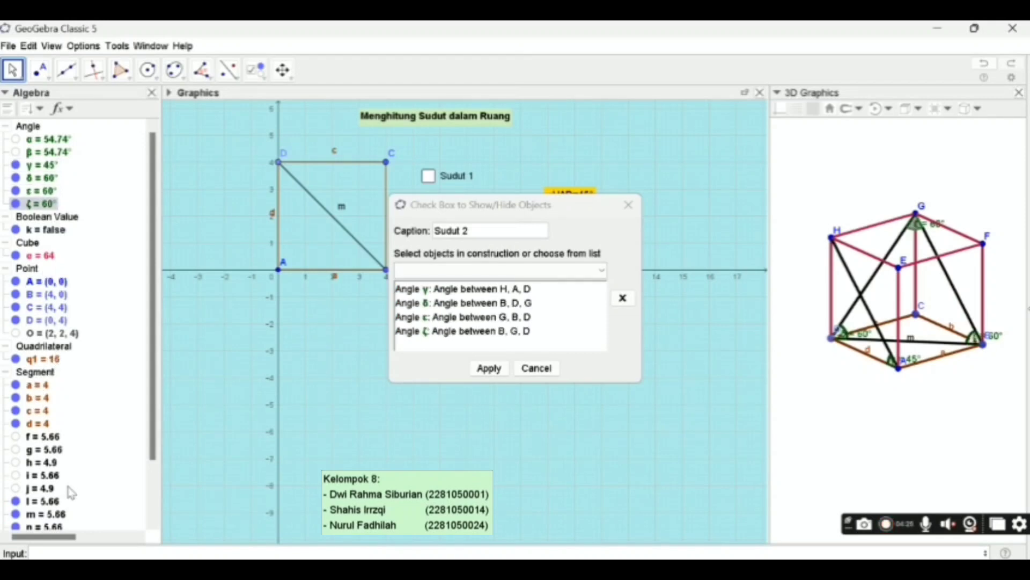
# - Include the visible face diagonals and the gold angle text in the Sudut 2 check box, then create it and align it above that text
pyautogui.click(52, 503)
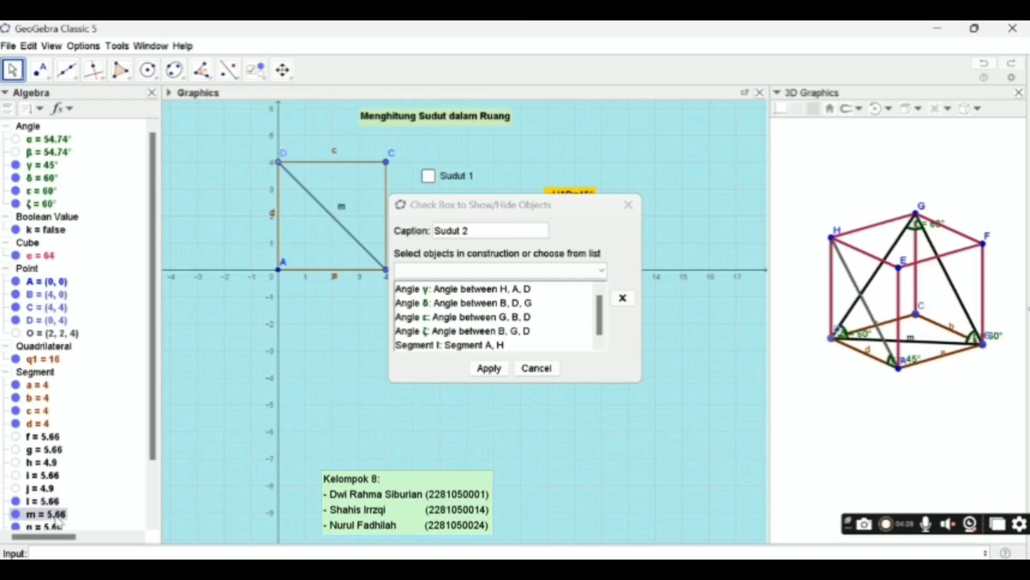
pyautogui.click(56, 517)
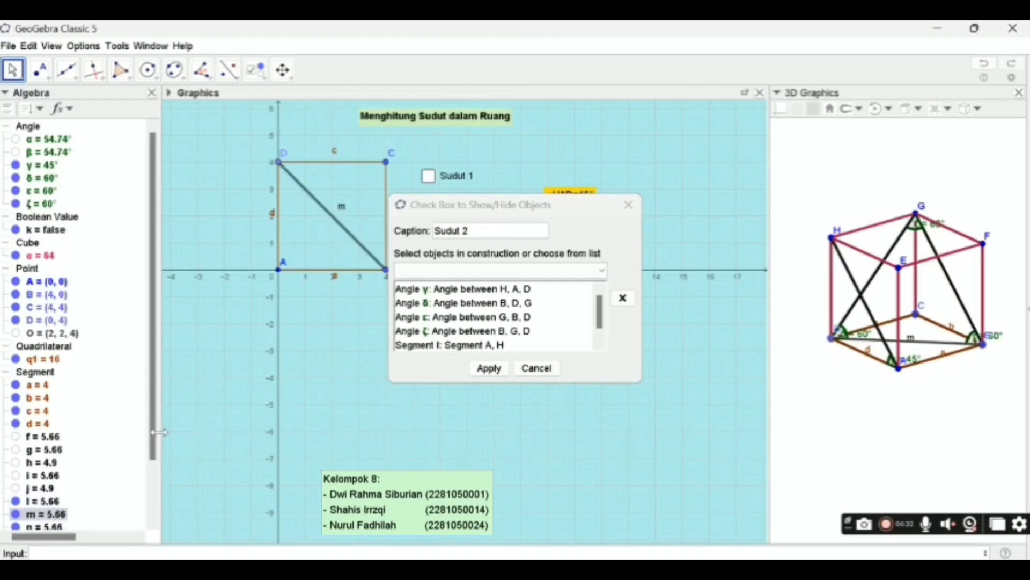
pyautogui.scroll(-3, 156, 435)
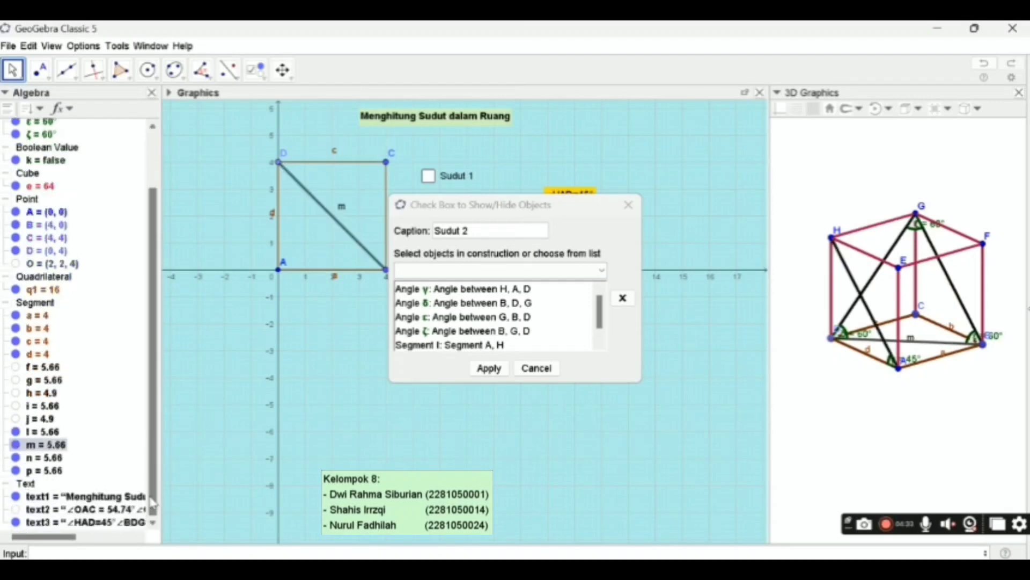
pyautogui.click(52, 470)
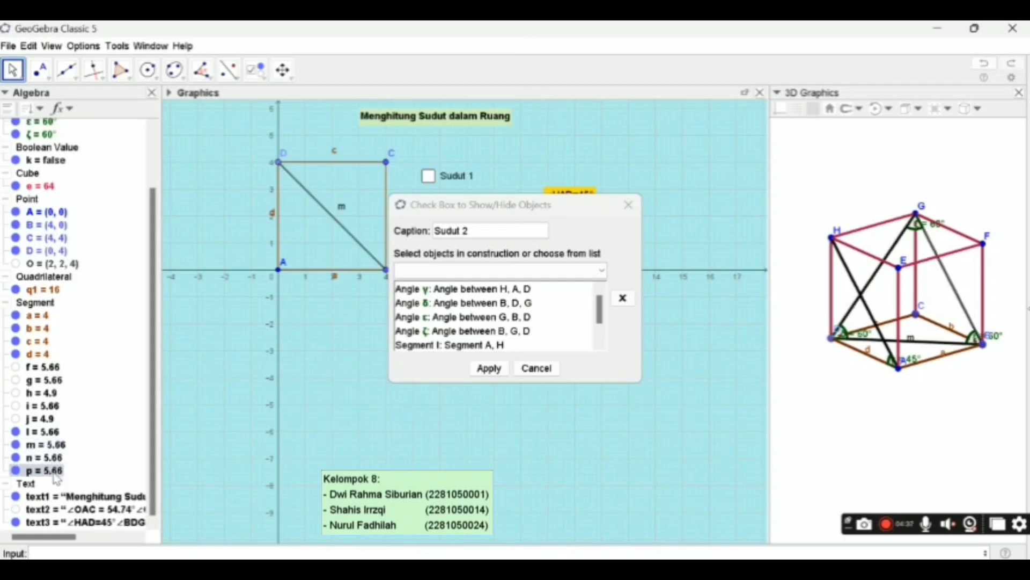
pyautogui.click(95, 524)
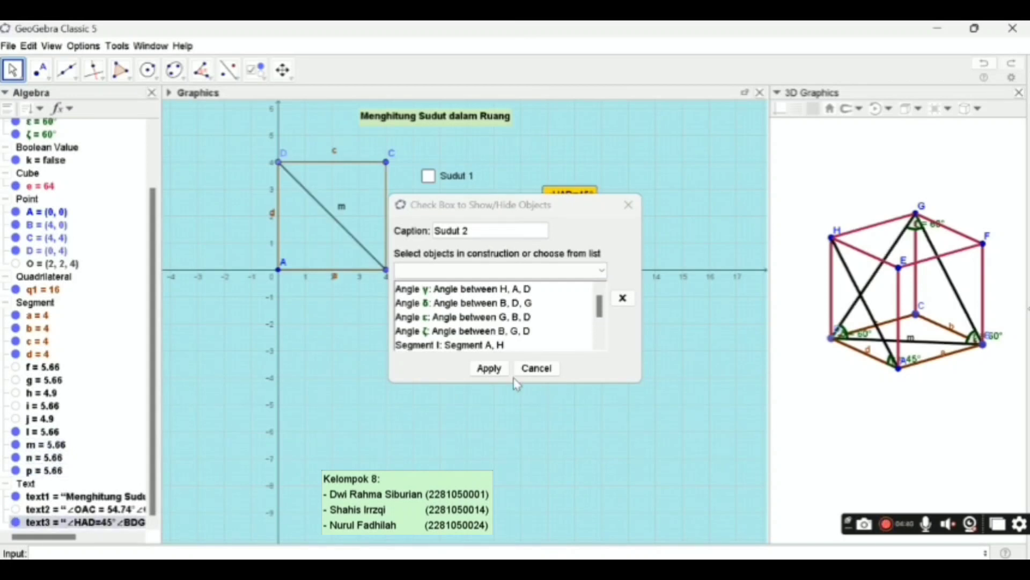
pyautogui.click(489, 368)
pyautogui.moveTo(547, 169); pyautogui.dragTo(531, 164)
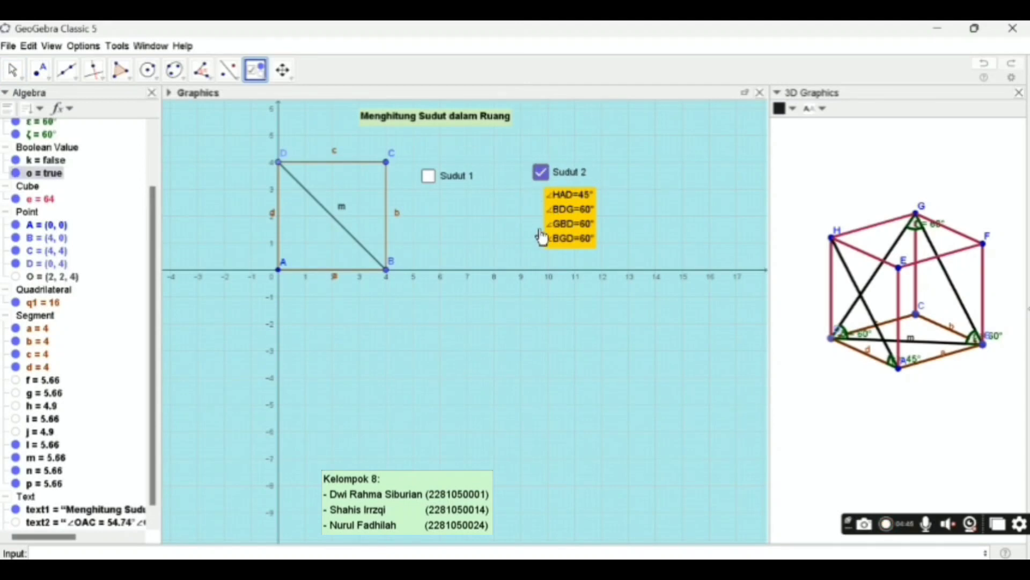
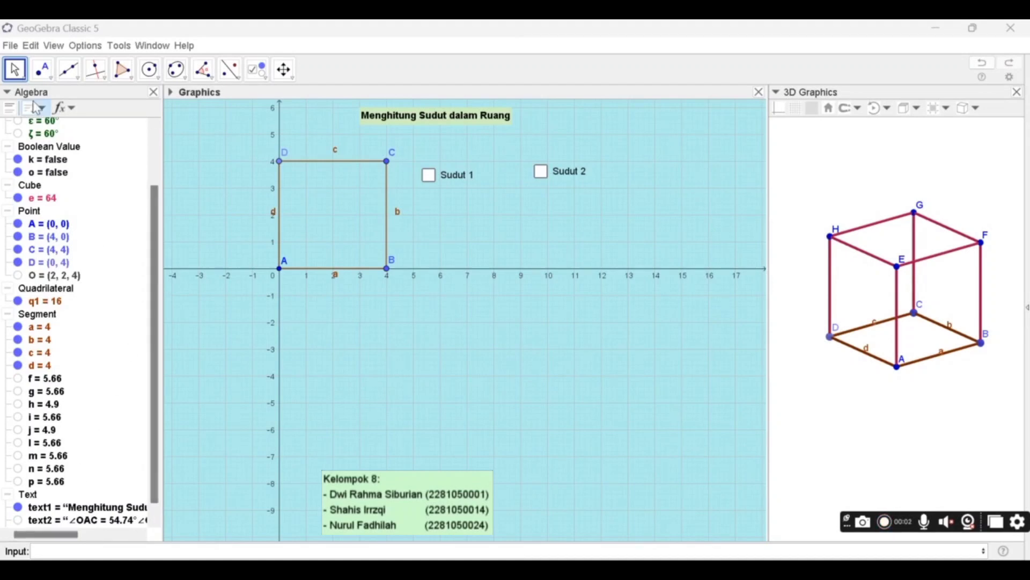
# - Draw a segment from point A to point C across the base of the cube
pyautogui.click(76, 76)
pyautogui.click(78, 79)
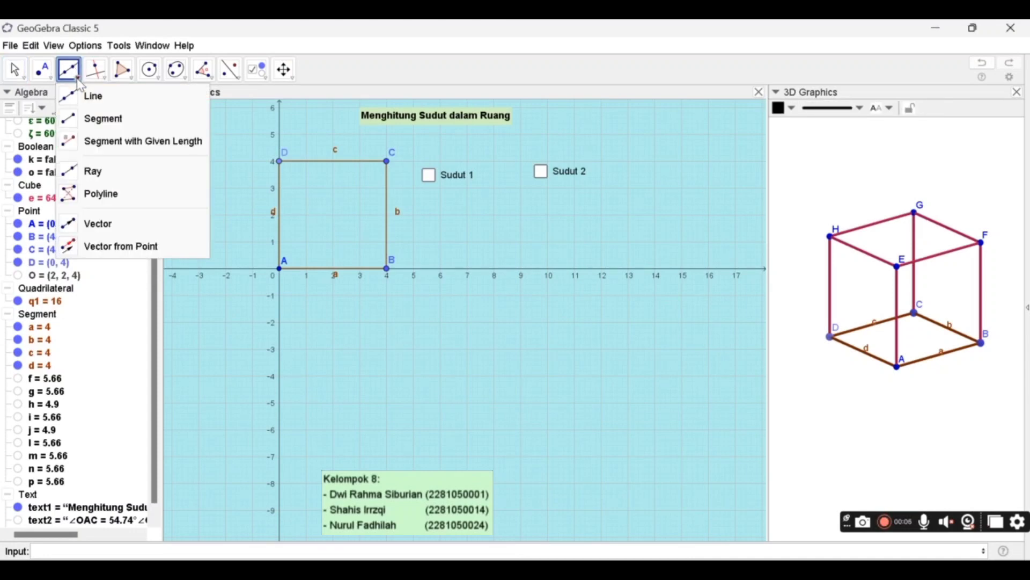
pyautogui.click(95, 118)
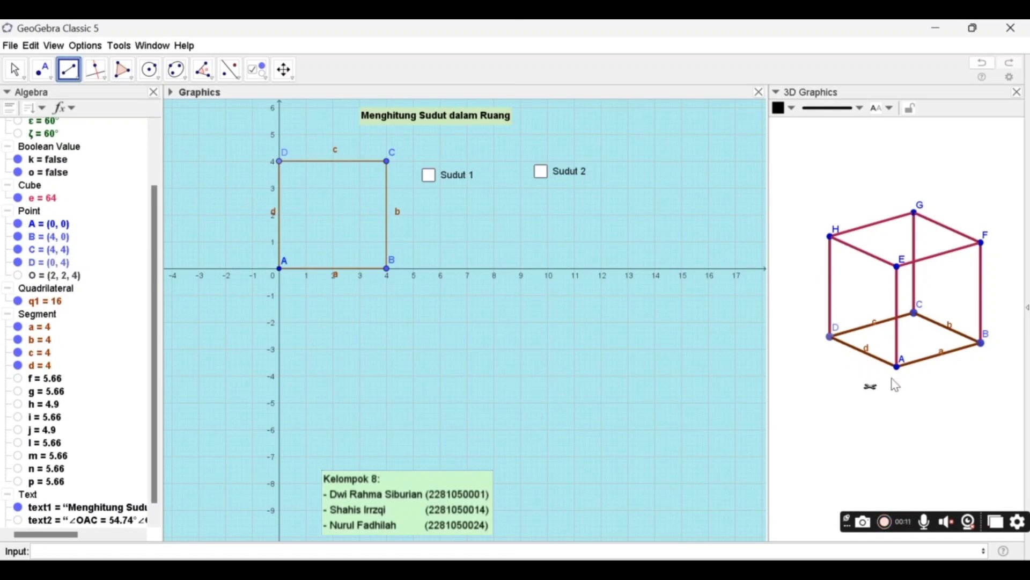
pyautogui.click(900, 370)
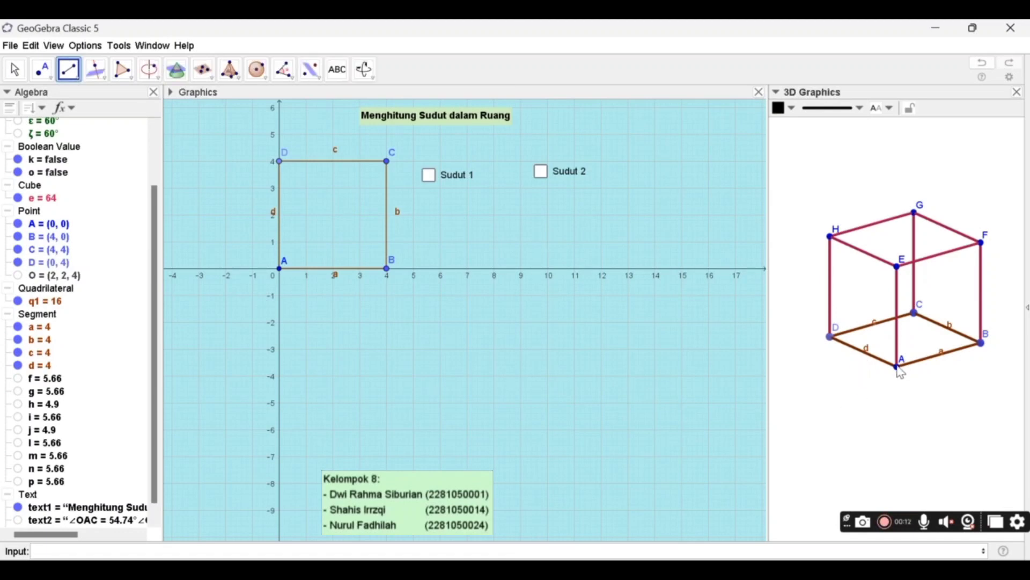
pyautogui.click(917, 315)
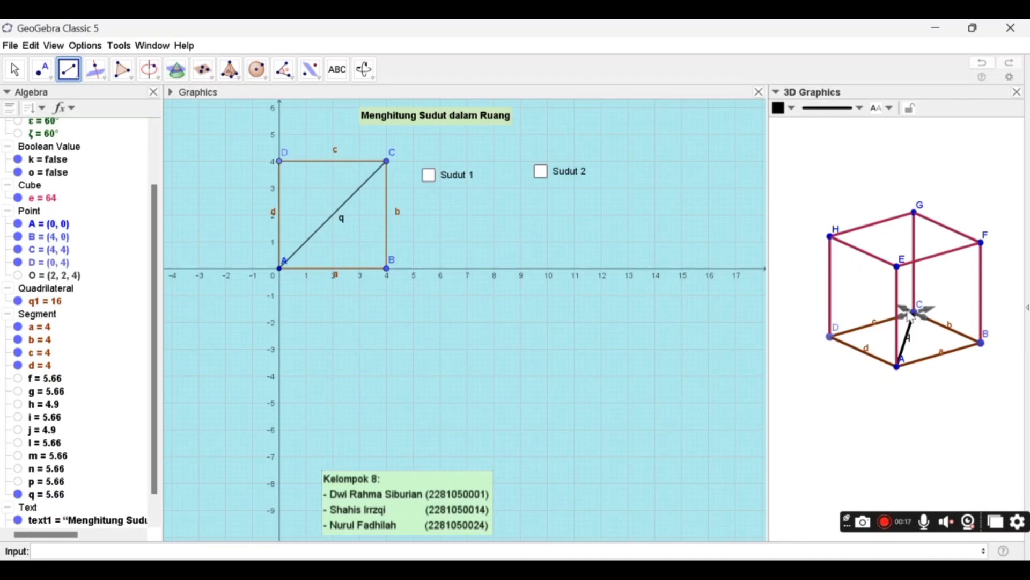
# - Construct the midpoint of points A and C on the base diagonal
pyautogui.click(59, 78)
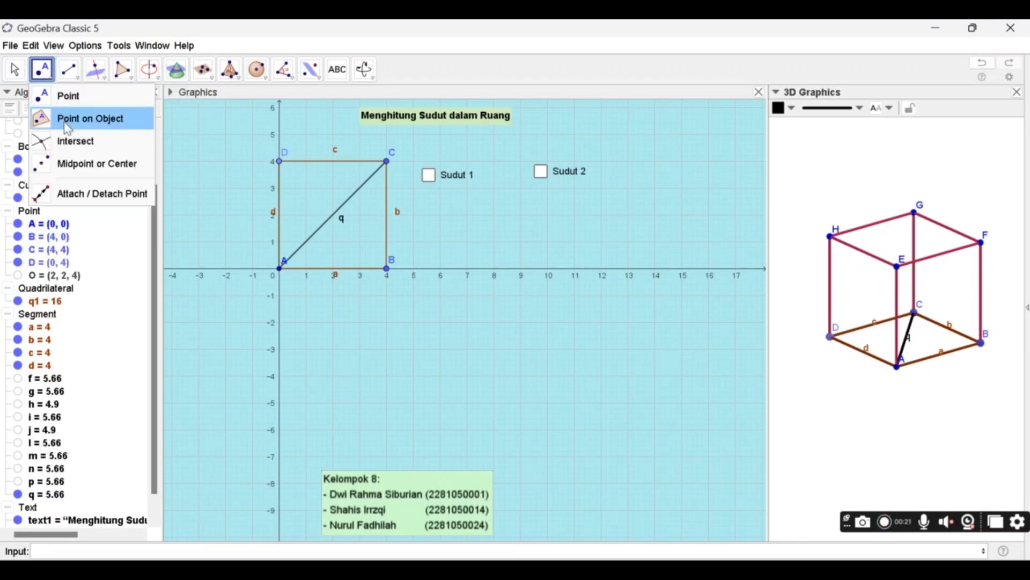
pyautogui.click(80, 164)
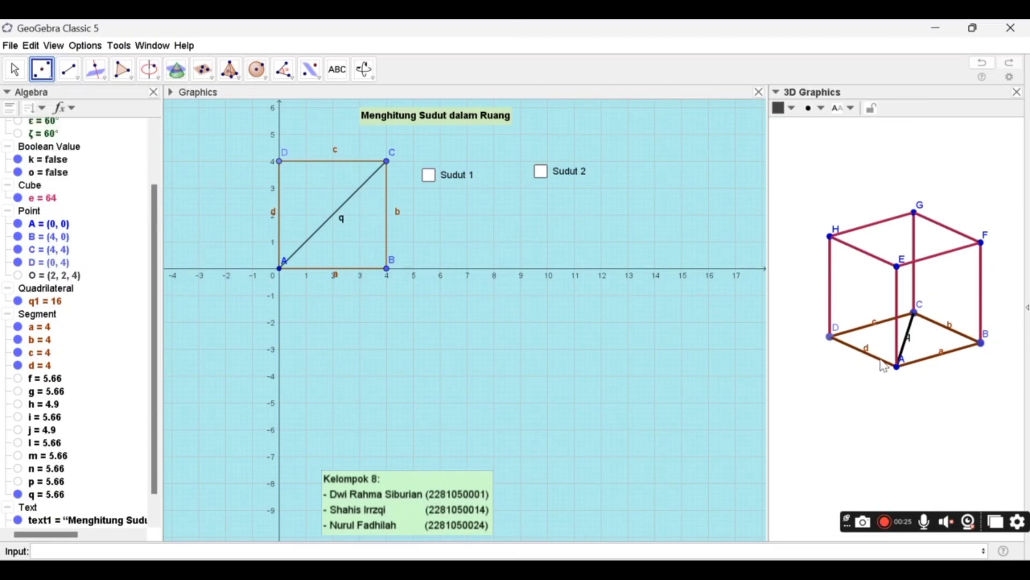
pyautogui.click(898, 368)
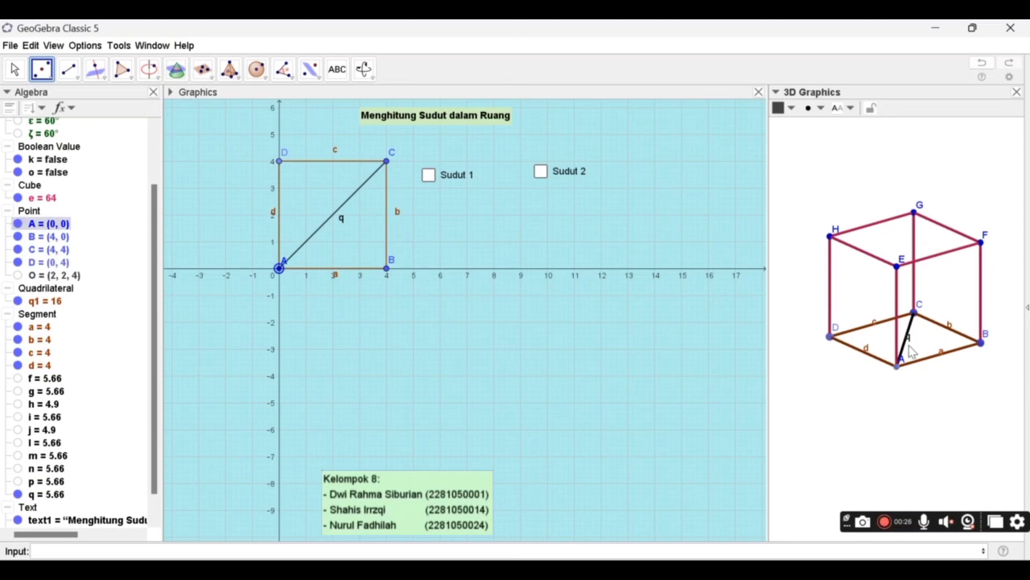
pyautogui.click(920, 321)
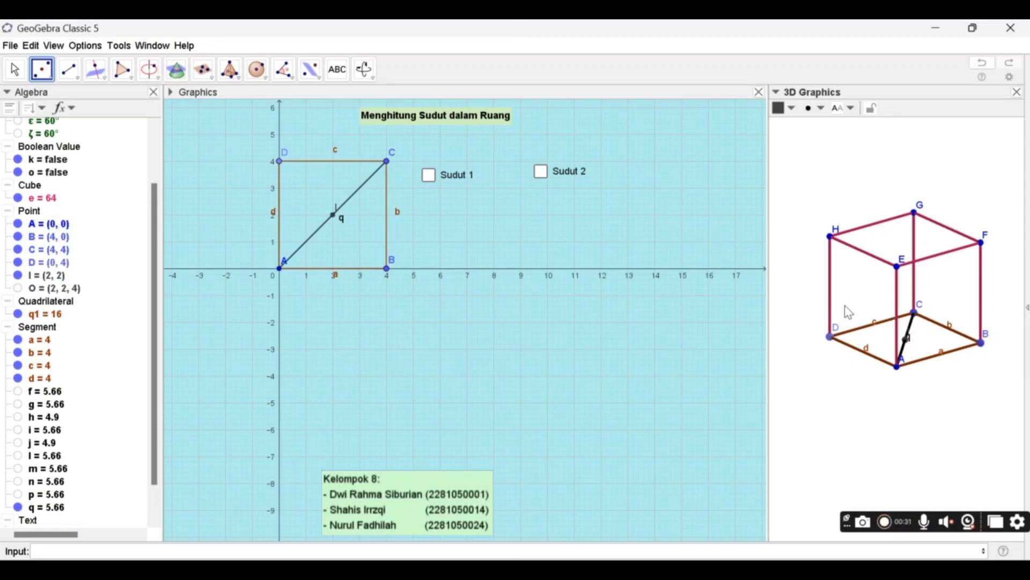
pyautogui.click(15, 69)
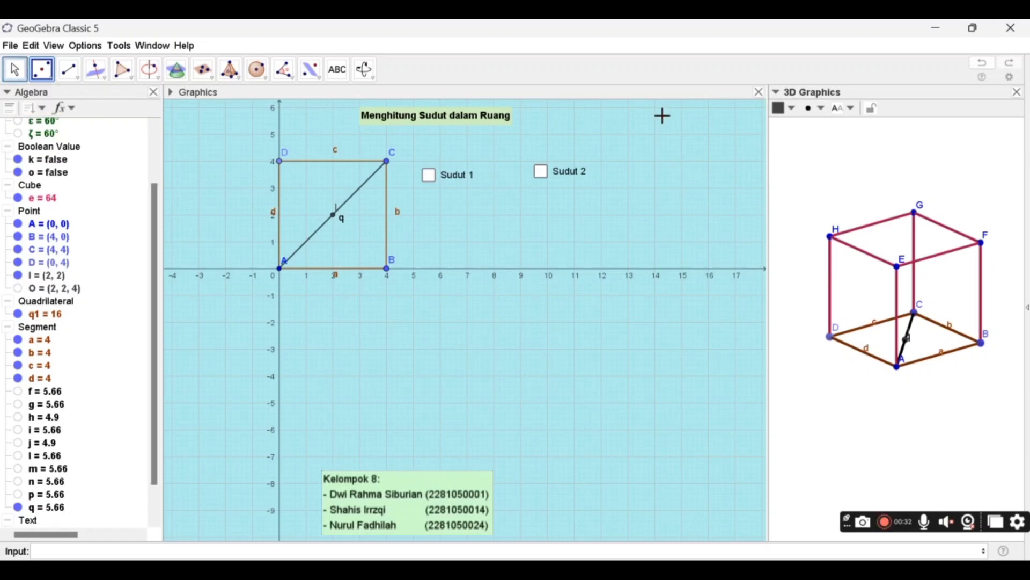
# - Create a triangle polygon in the cube through the diagonal's midpoint I and vertices H and A
pyautogui.scroll(3, 903, 306)
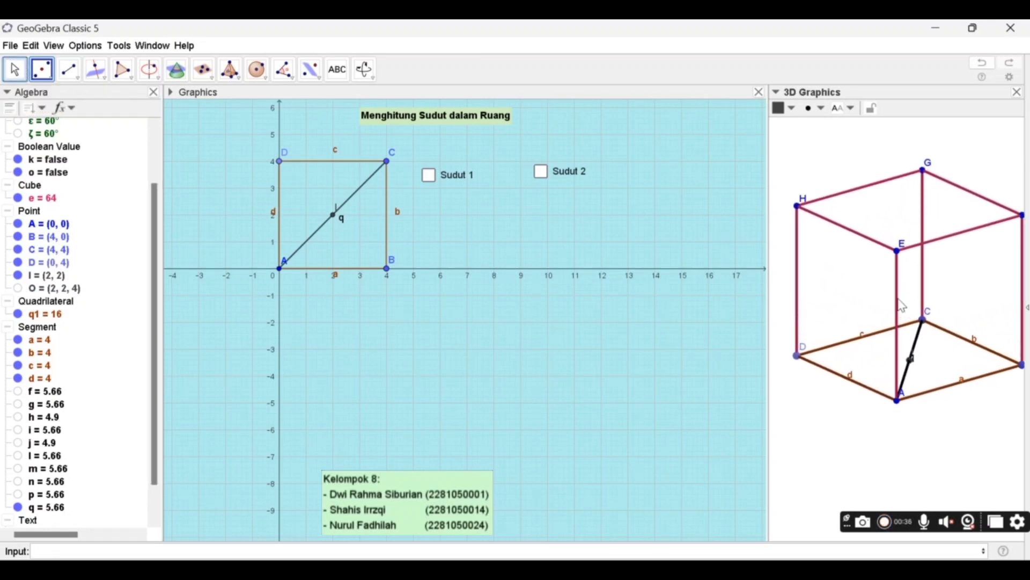
pyautogui.click(128, 71)
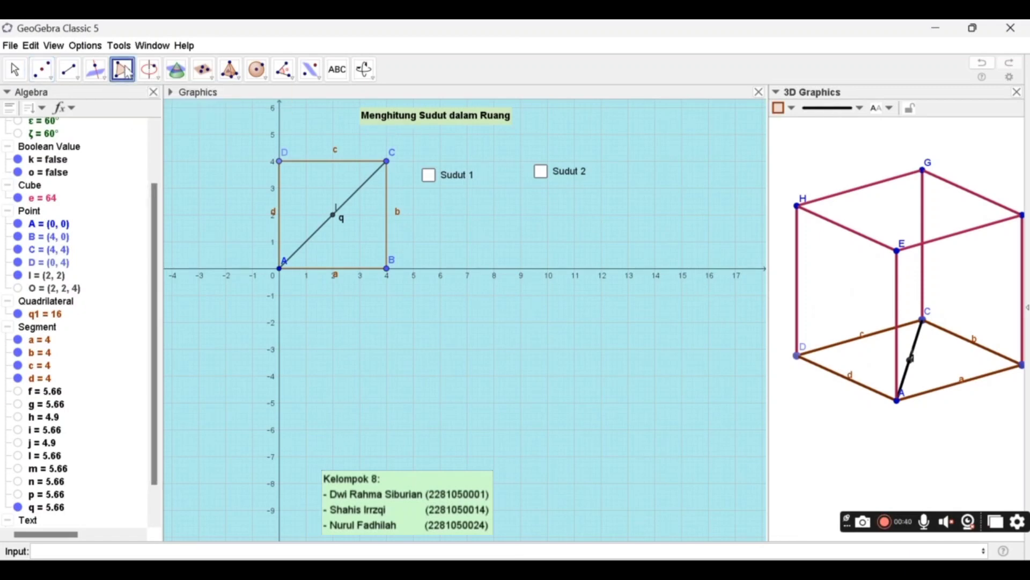
pyautogui.click(128, 71)
pyautogui.click(911, 360)
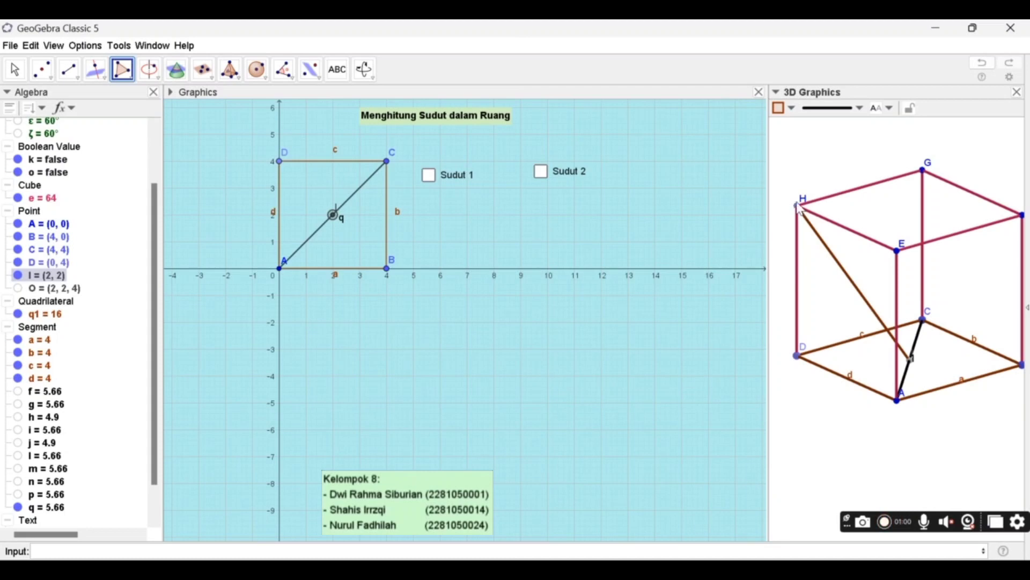
pyautogui.click(799, 208)
pyautogui.click(900, 400)
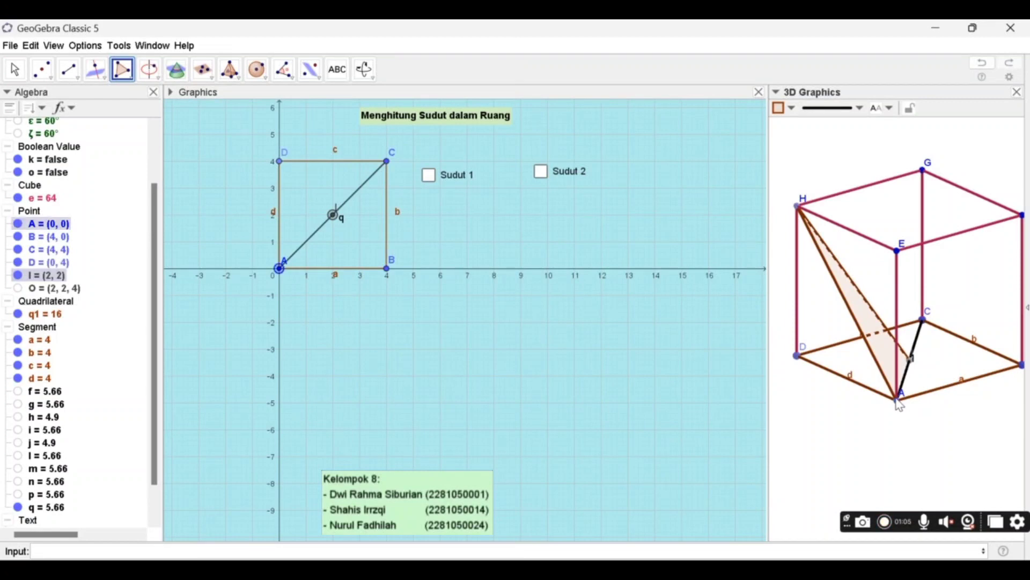
pyautogui.click(912, 366)
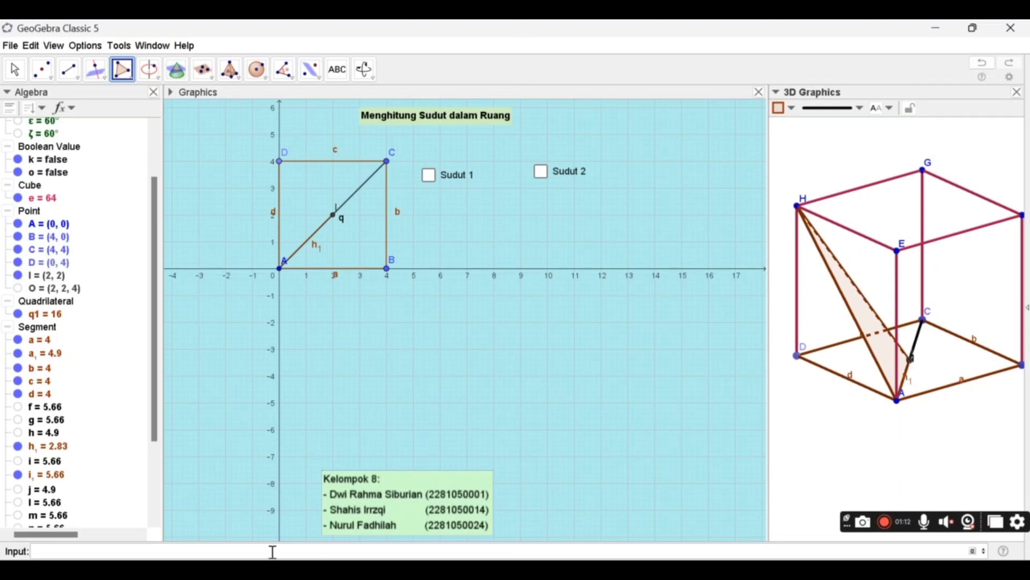
# - Create the angle at apex H between points I and A with the command Angle(I, H, A)
pyautogui.write('angle')
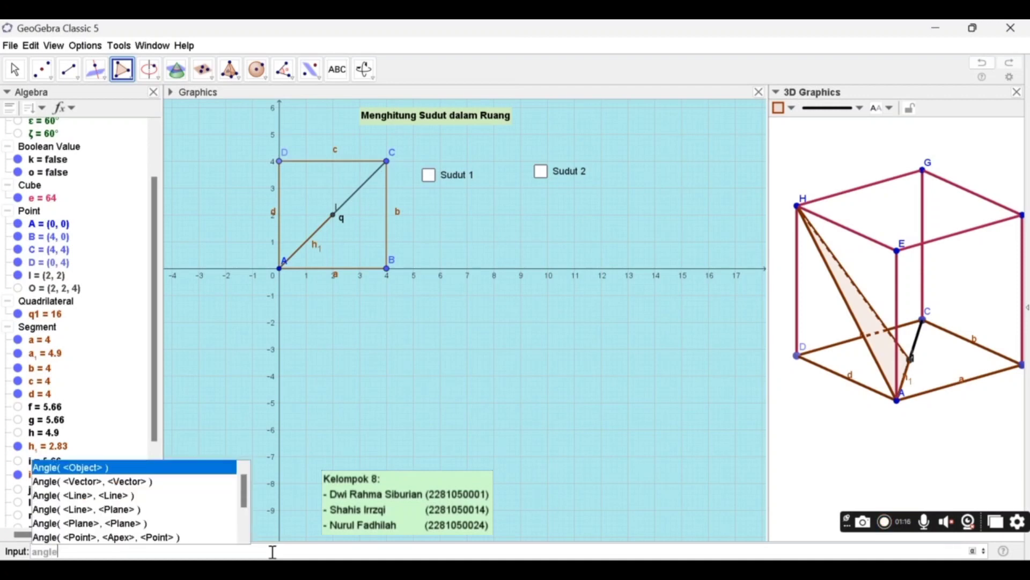
pyautogui.press('Down')
pyautogui.press('Down')
pyautogui.press('Down')
pyautogui.press('Down')
pyautogui.press('Down')
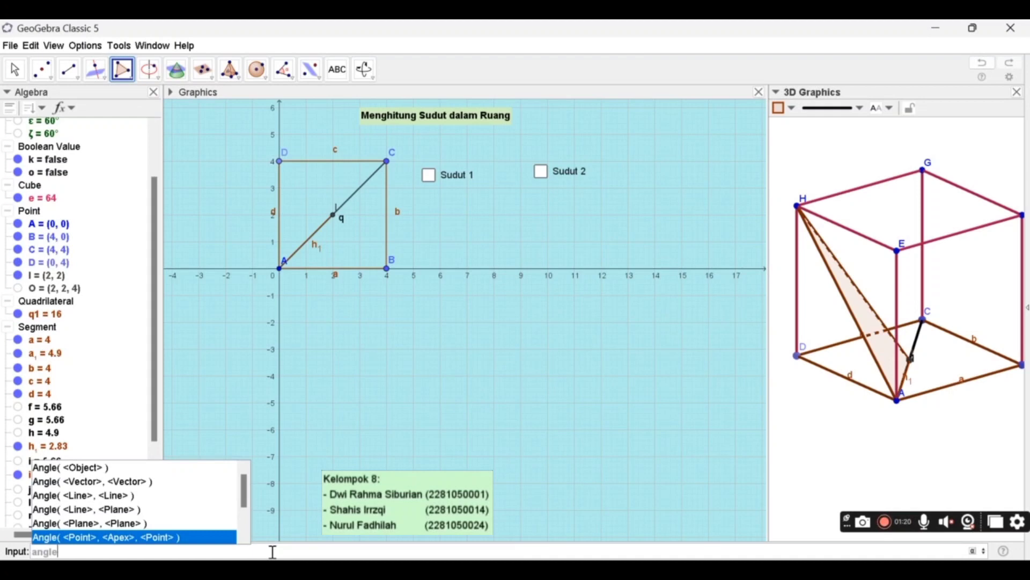
pyautogui.press('Return')
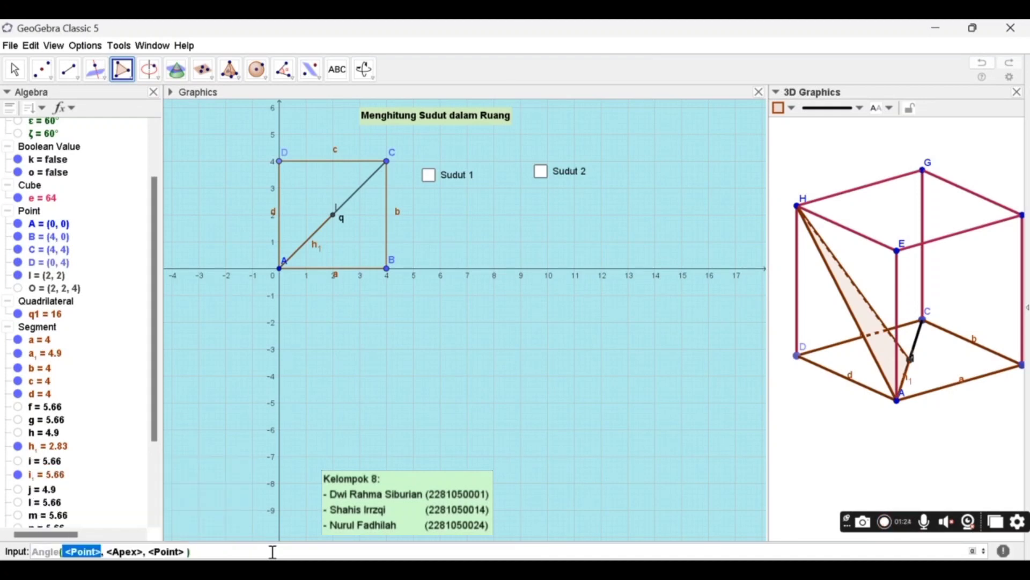
pyautogui.write('I')
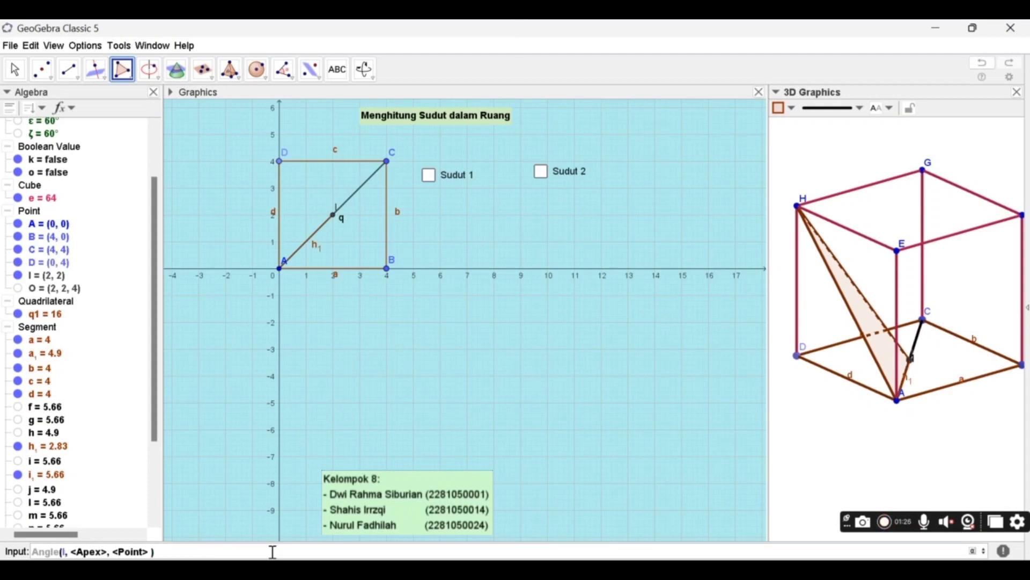
pyautogui.press('Tab')
pyautogui.write('H')
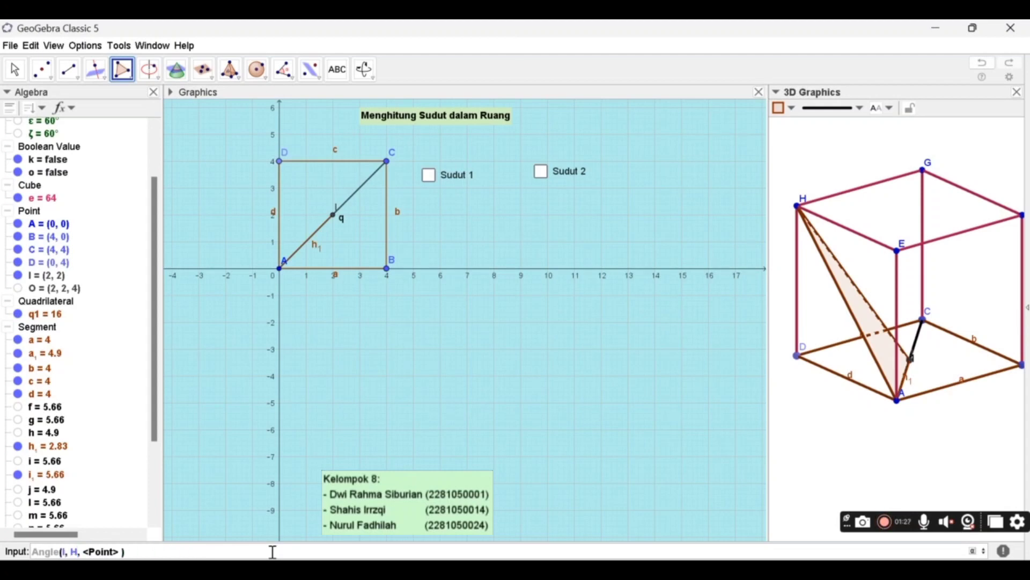
pyautogui.press('Tab')
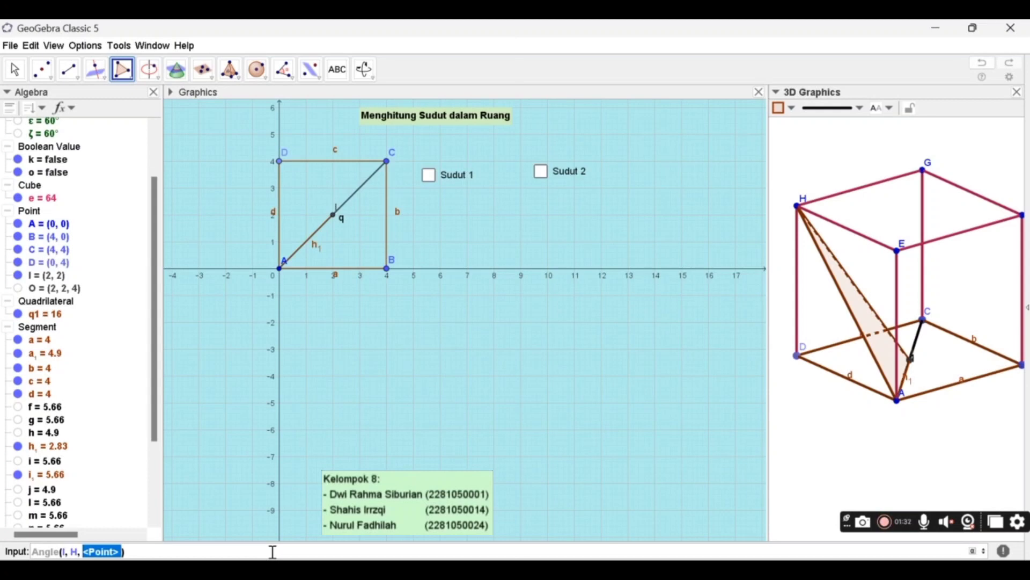
pyautogui.write('A')
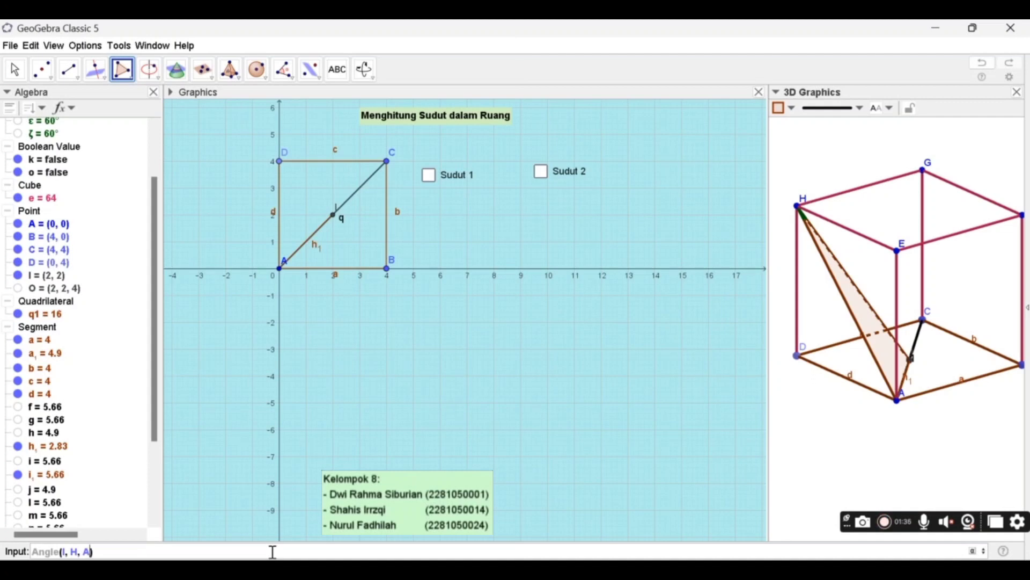
pyautogui.press('Return')
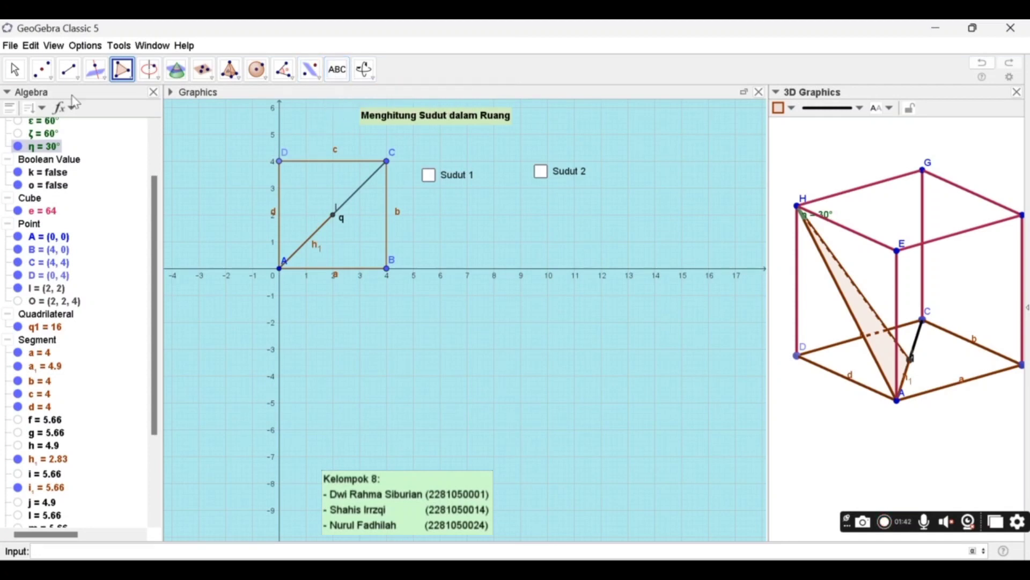
# - Start a new text below the base square in the 2D view, at about (4, -2), reading ∠IHA =
pyautogui.click(15, 69)
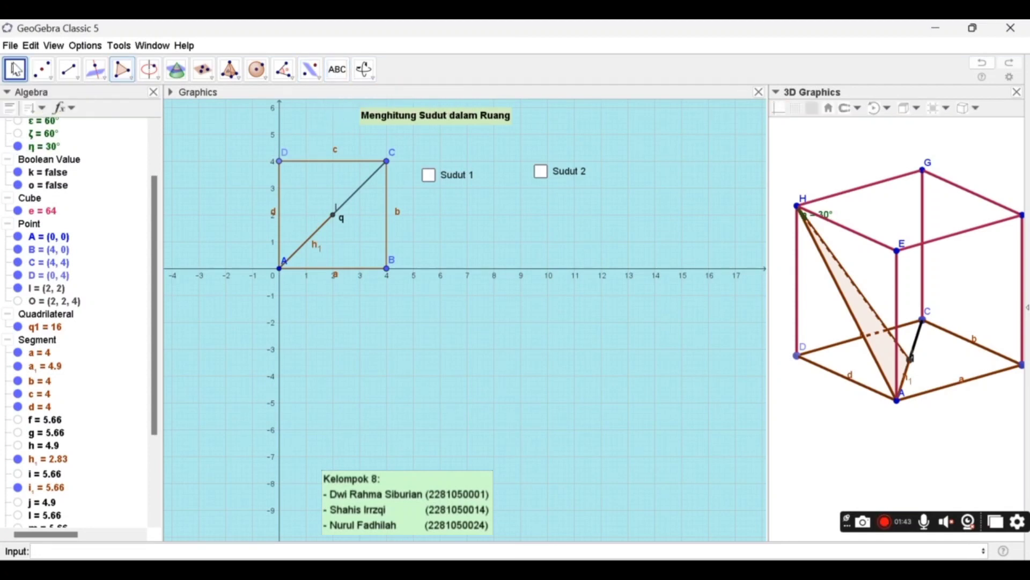
pyautogui.click(349, 329)
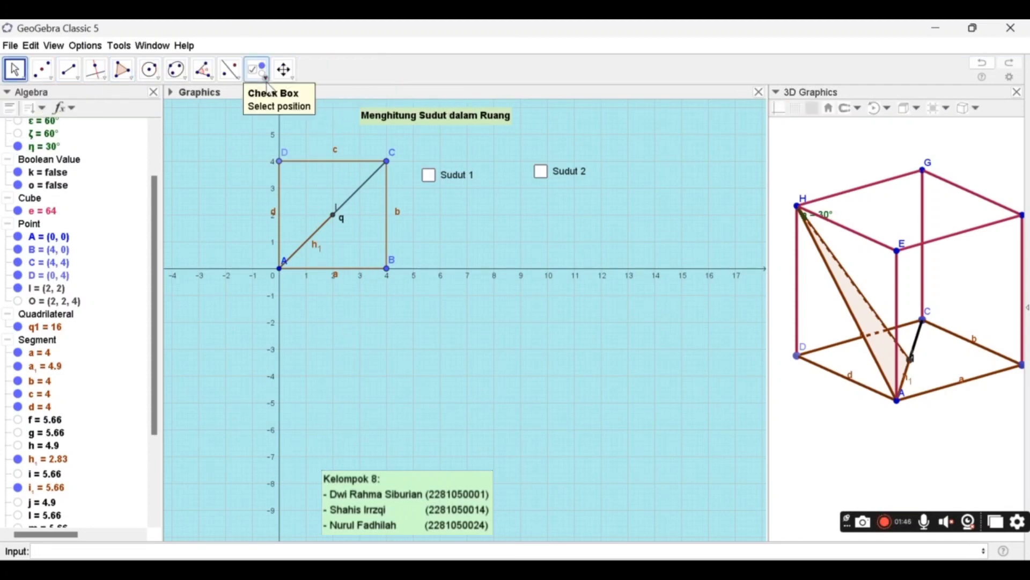
pyautogui.click(258, 71)
pyautogui.click(267, 82)
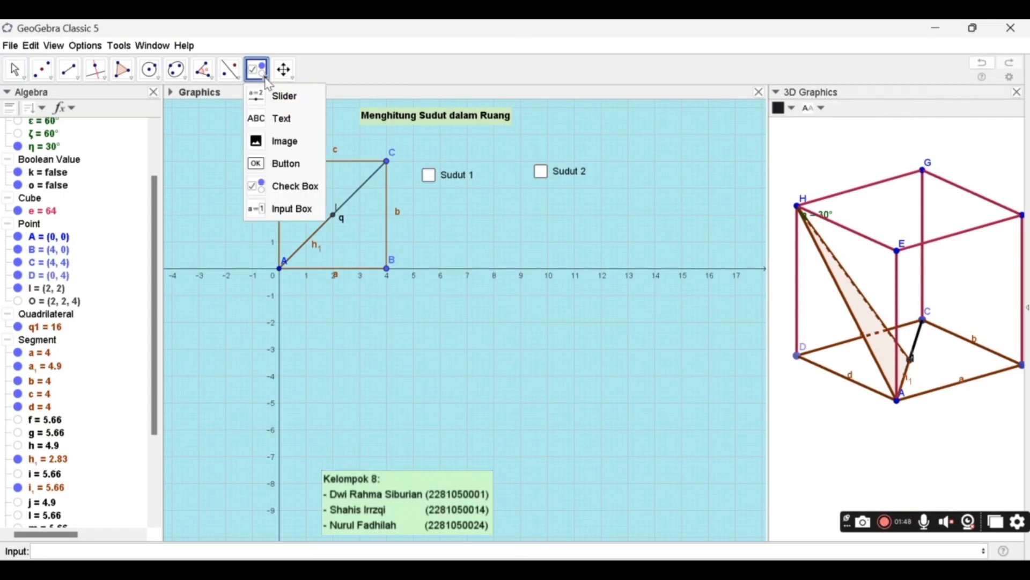
pyautogui.click(275, 127)
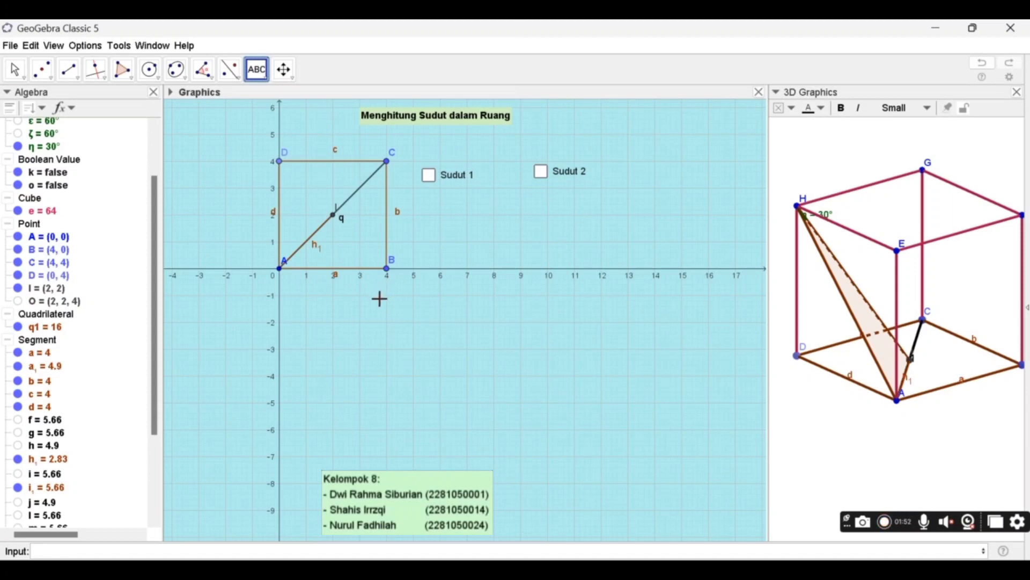
pyautogui.click(384, 325)
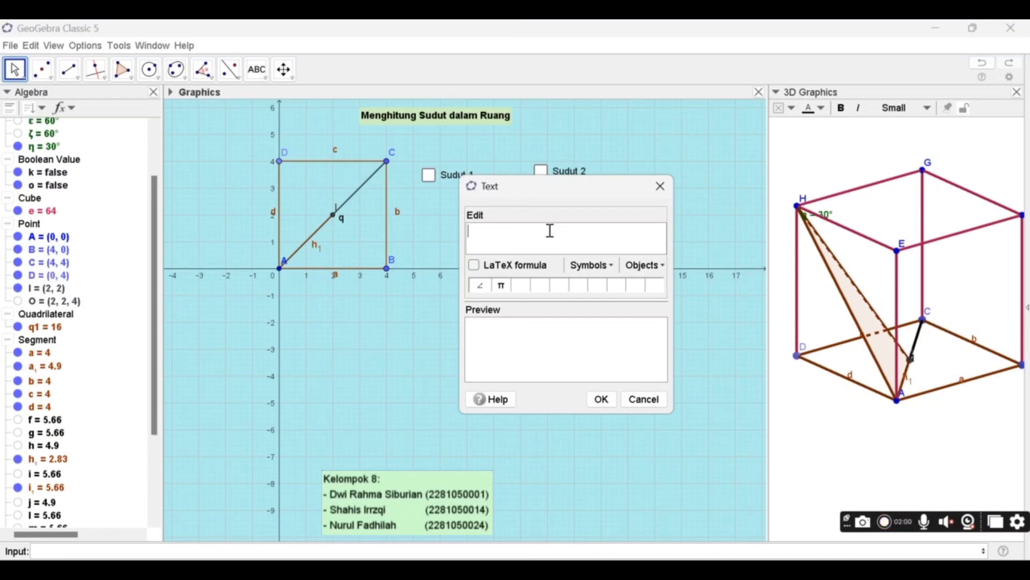
pyautogui.write('Sud')
pyautogui.press('BackSpace')
pyautogui.press('BackSpace')
pyautogui.press('BackSpace')
pyautogui.write('A =')
# - Link the ∠IHA = text to the angle object η and insert the finished text
pyautogui.click(654, 269)
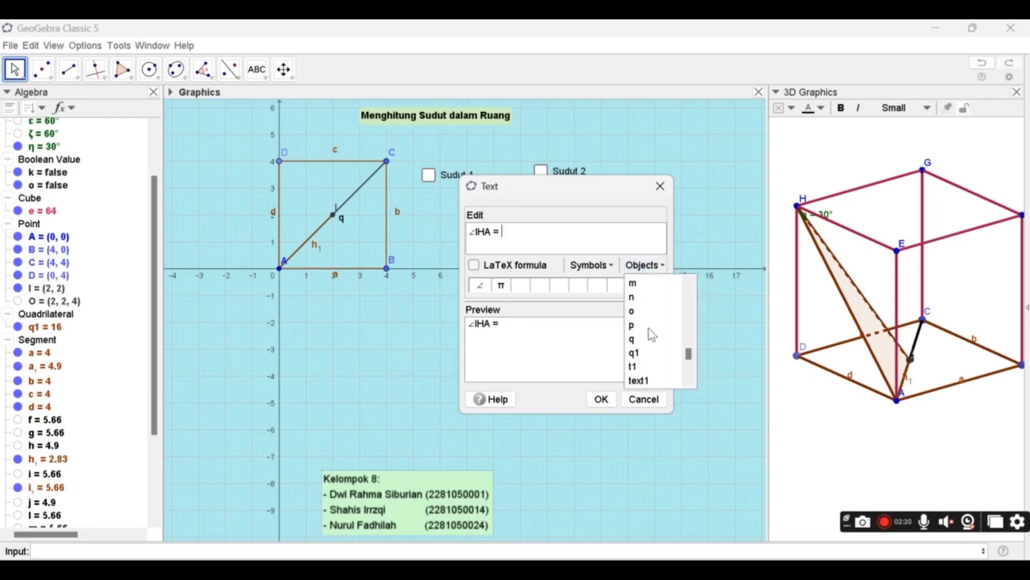
pyautogui.click(648, 329)
pyautogui.click(662, 267)
pyautogui.scroll(-3, 690, 365)
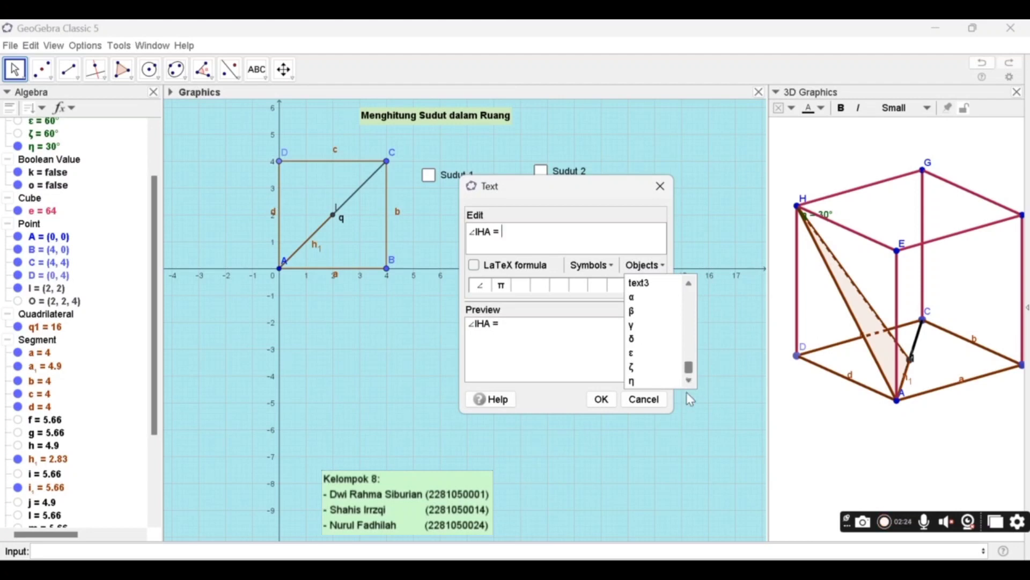
pyautogui.click(634, 381)
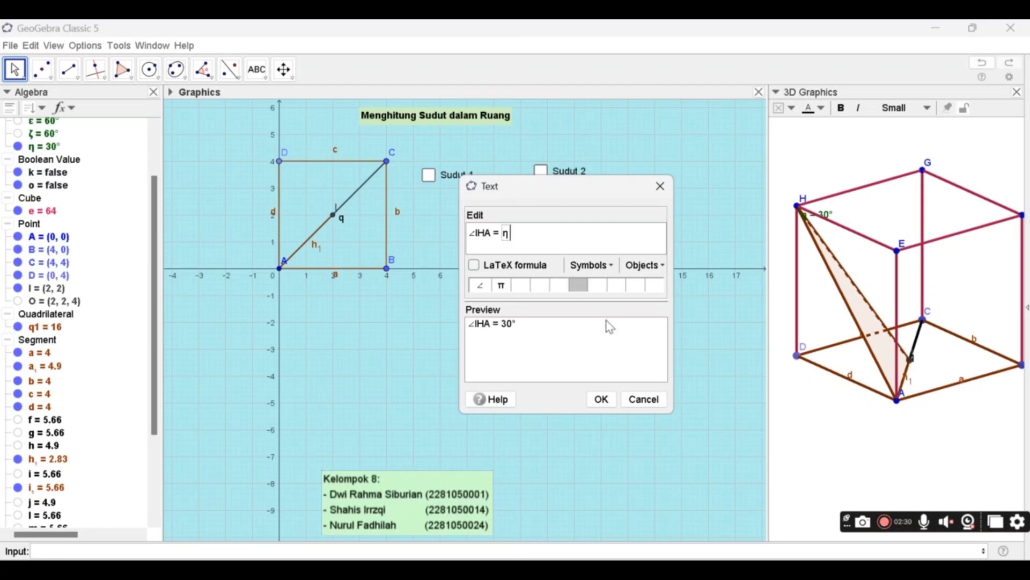
pyautogui.click(602, 400)
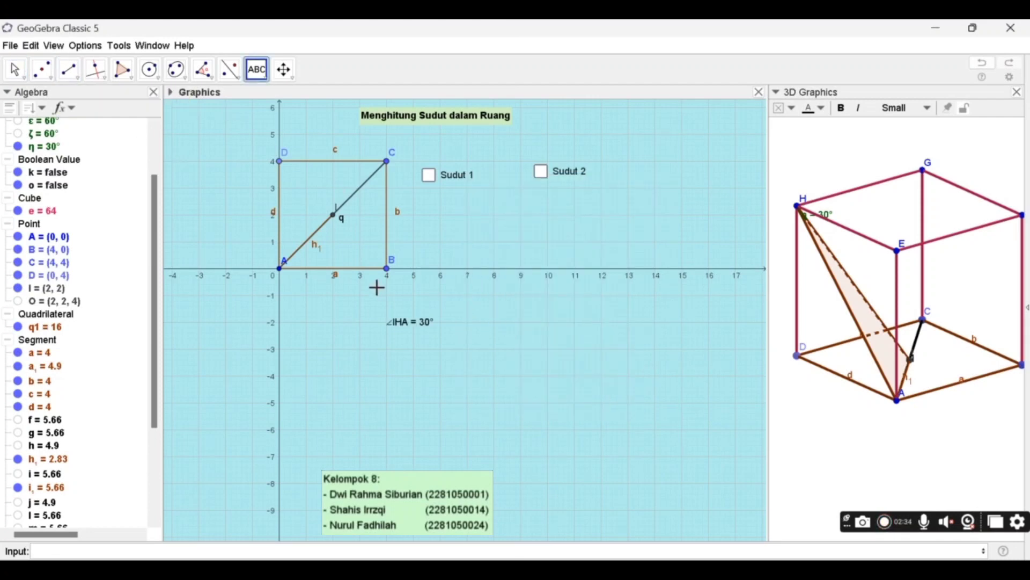
# - Give the ∠IHA = 30° text a pink background (255, 192, 203) and close its properties
pyautogui.rightClick(404, 324)
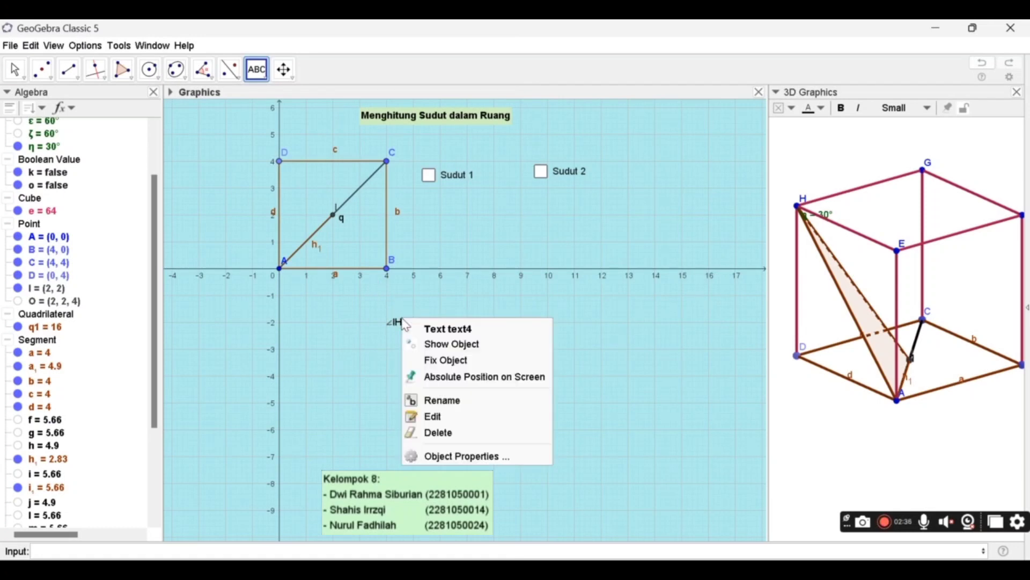
pyautogui.click(464, 458)
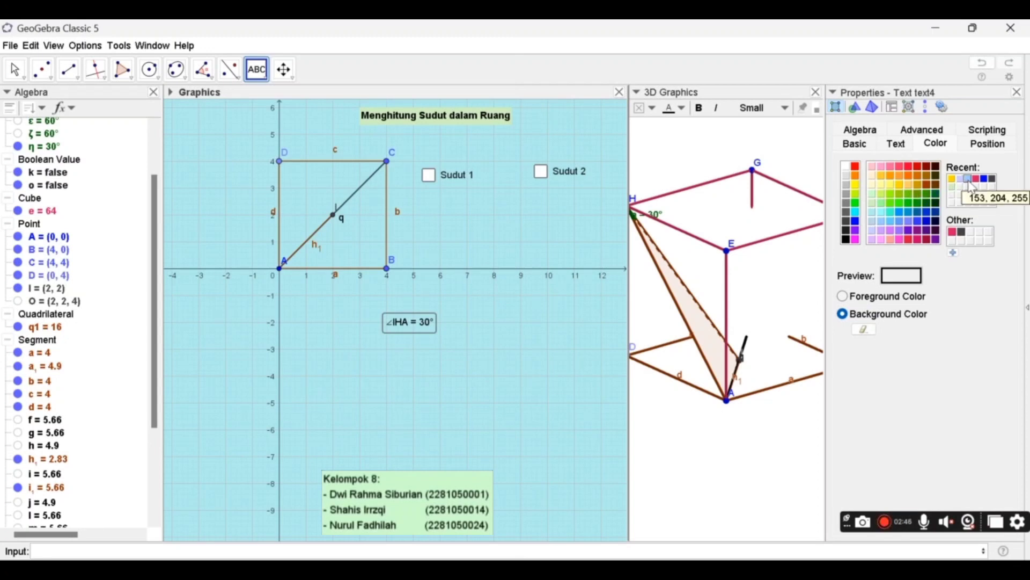
pyautogui.click(872, 167)
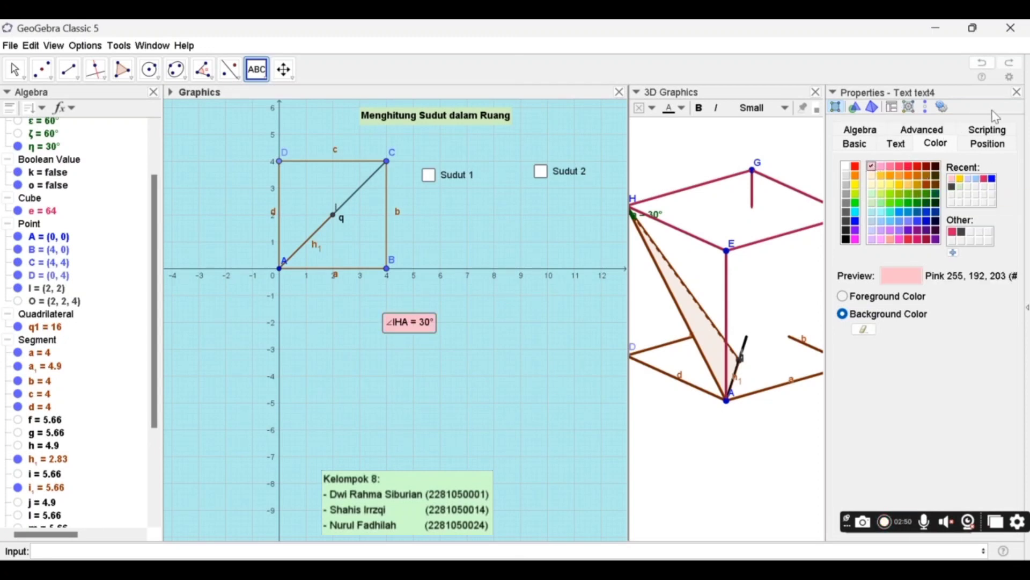
pyautogui.click(1018, 94)
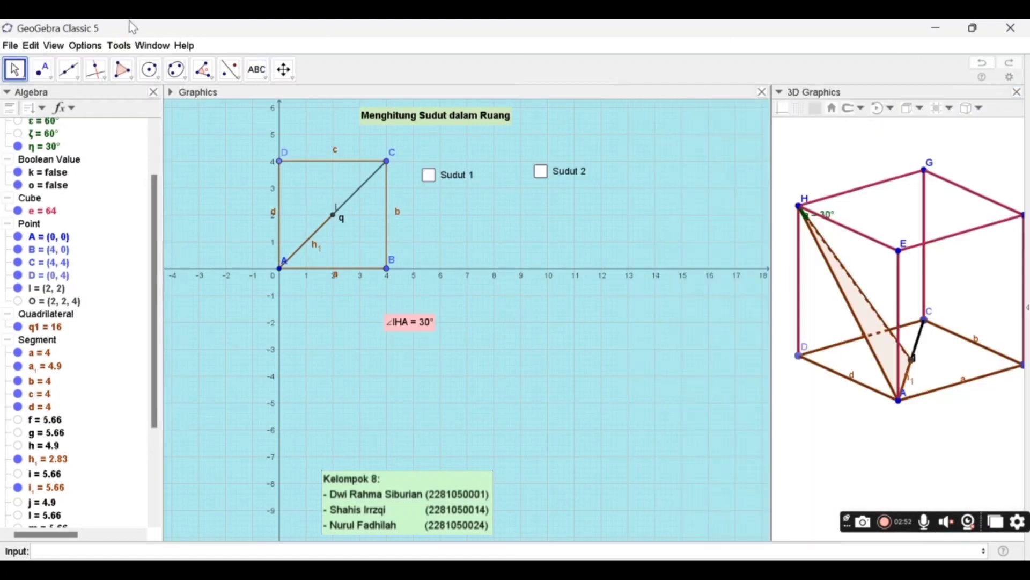
pyautogui.click(12, 69)
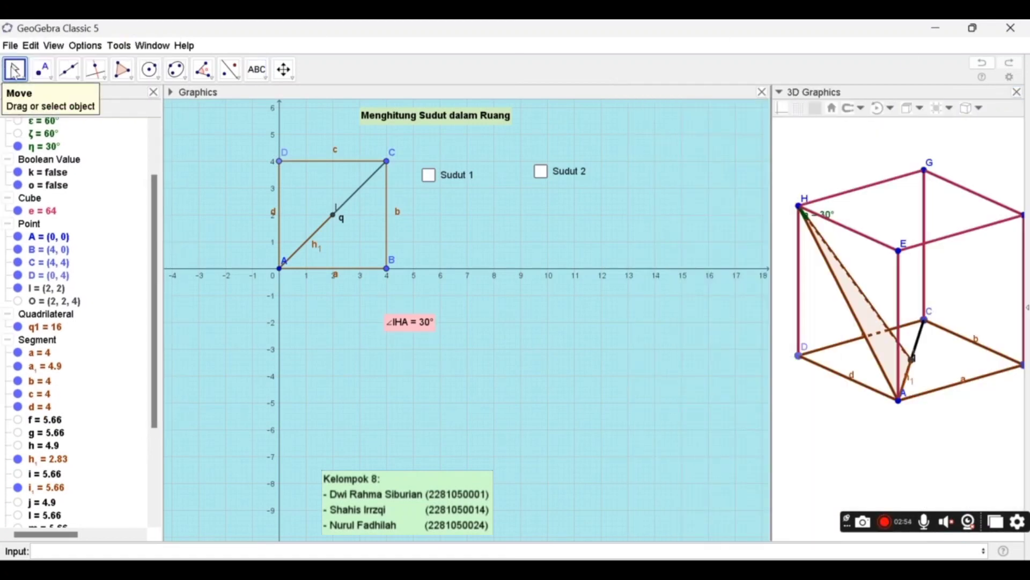
# - Start a show/hide check box below the base square in the 2D view, at about (1, -2), with the caption Sudut 3
pyautogui.click(257, 69)
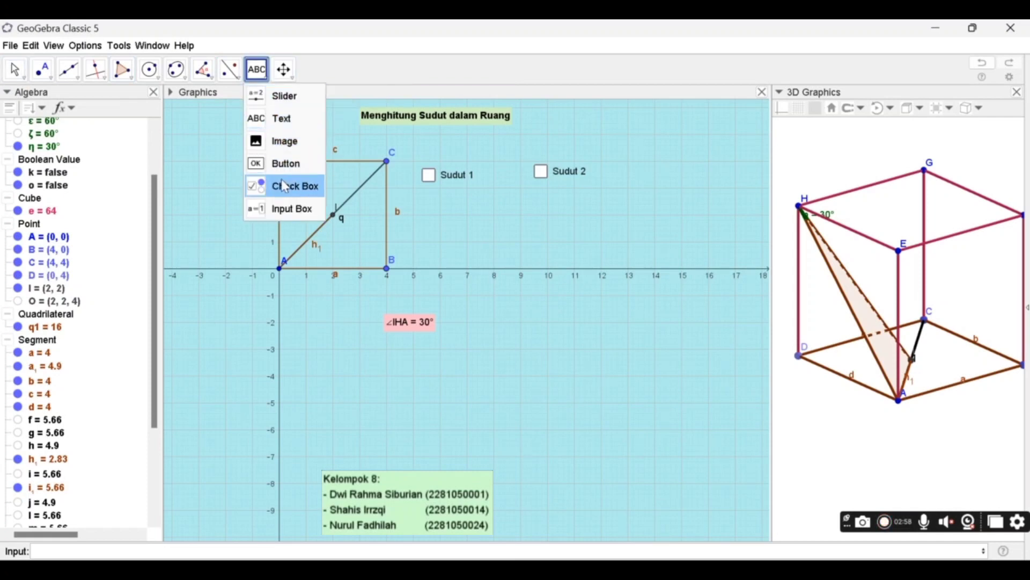
pyautogui.click(285, 189)
pyautogui.click(306, 317)
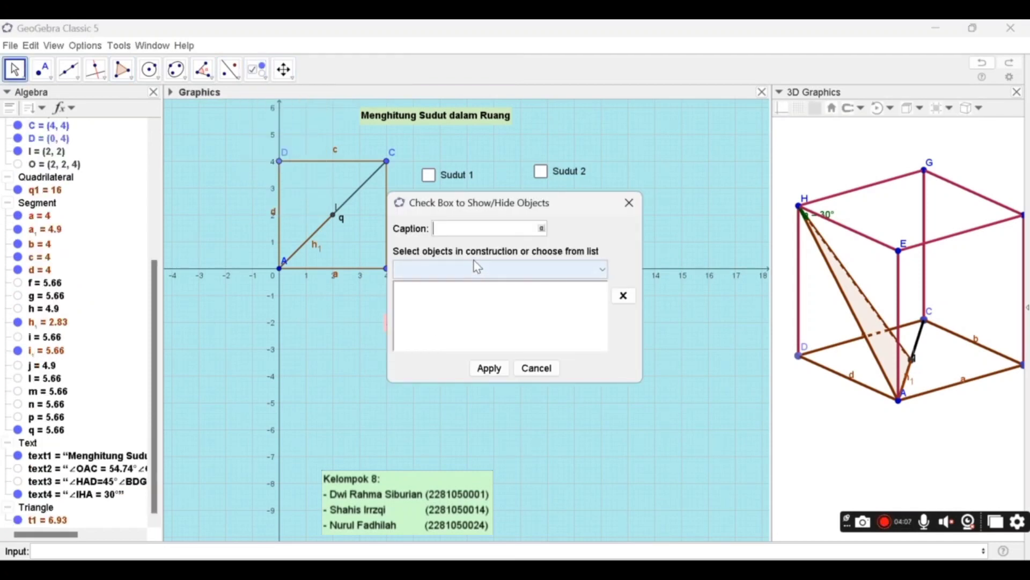
pyautogui.write('Sudur')
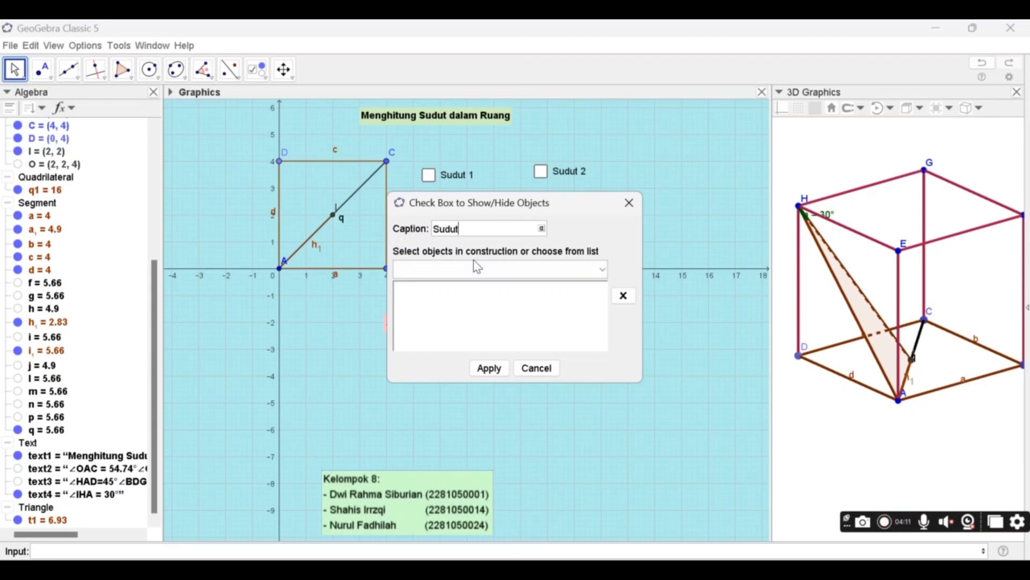
pyautogui.write(' 3')
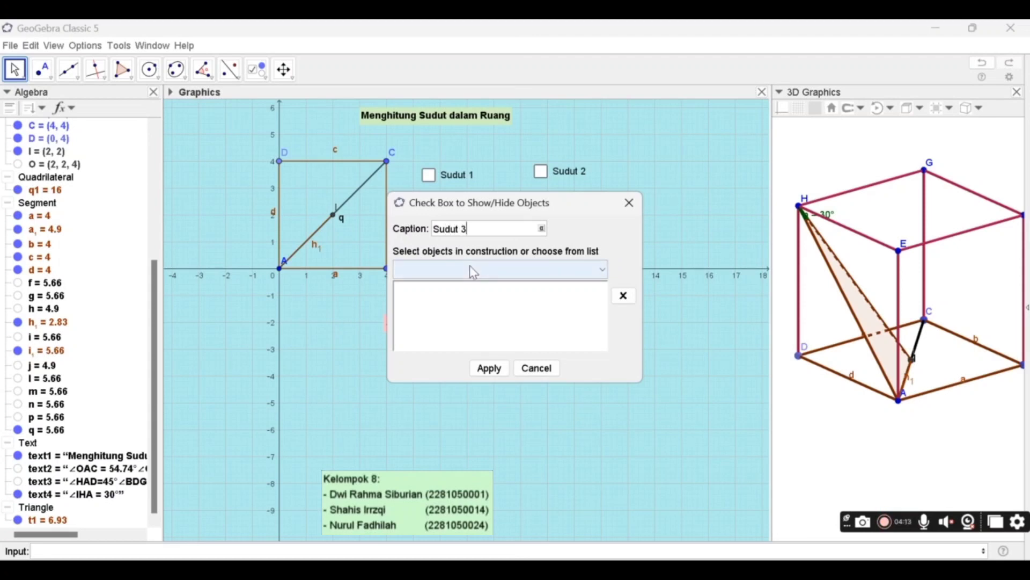
# - Add angle η, point I and segments a₁, h₁ and i₁ to the objects controlled by the Sudut 3 check box
pyautogui.scroll(5, 40, 233)
pyautogui.scroll(3, 41, 234)
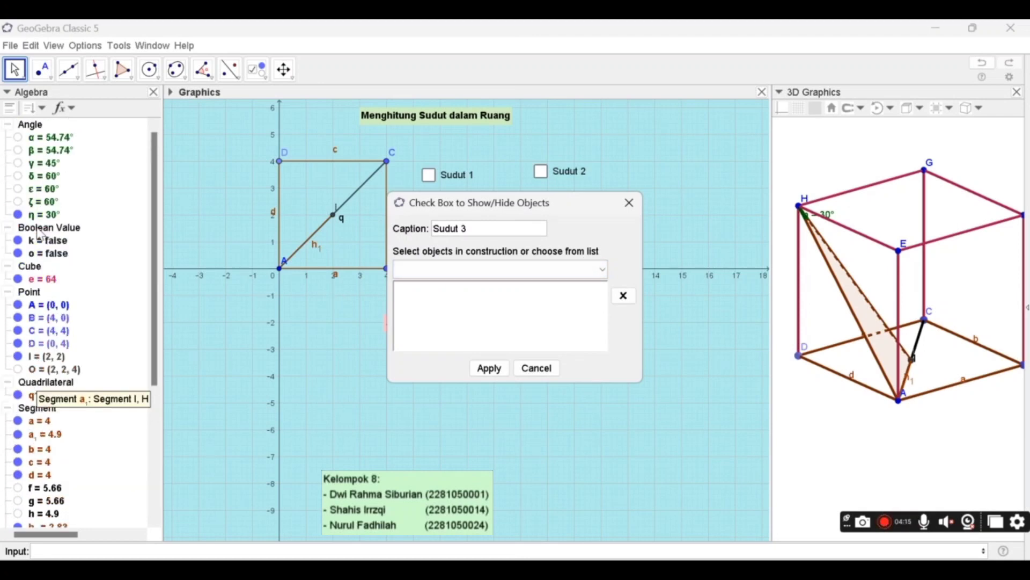
pyautogui.click(33, 217)
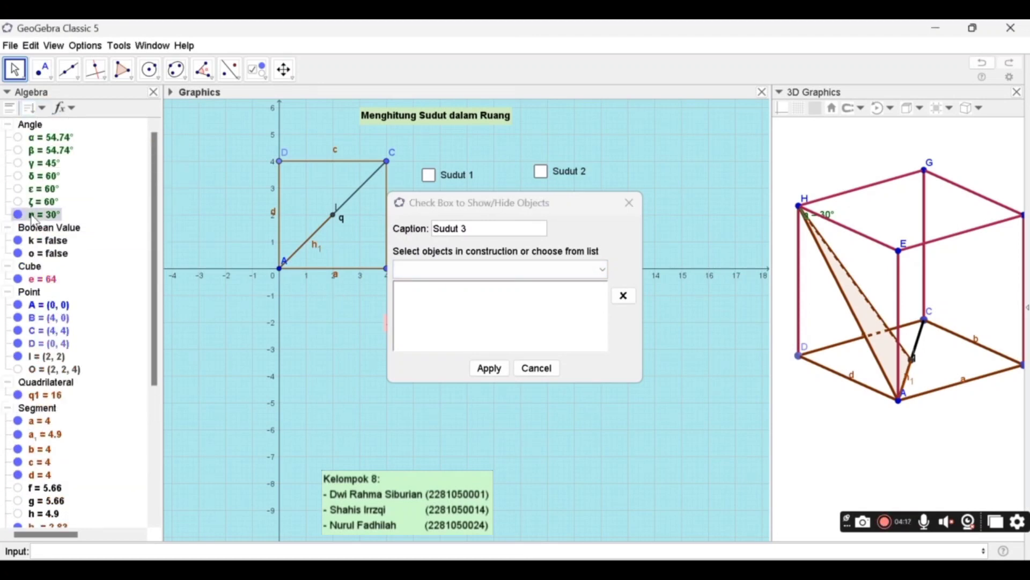
pyautogui.click(39, 359)
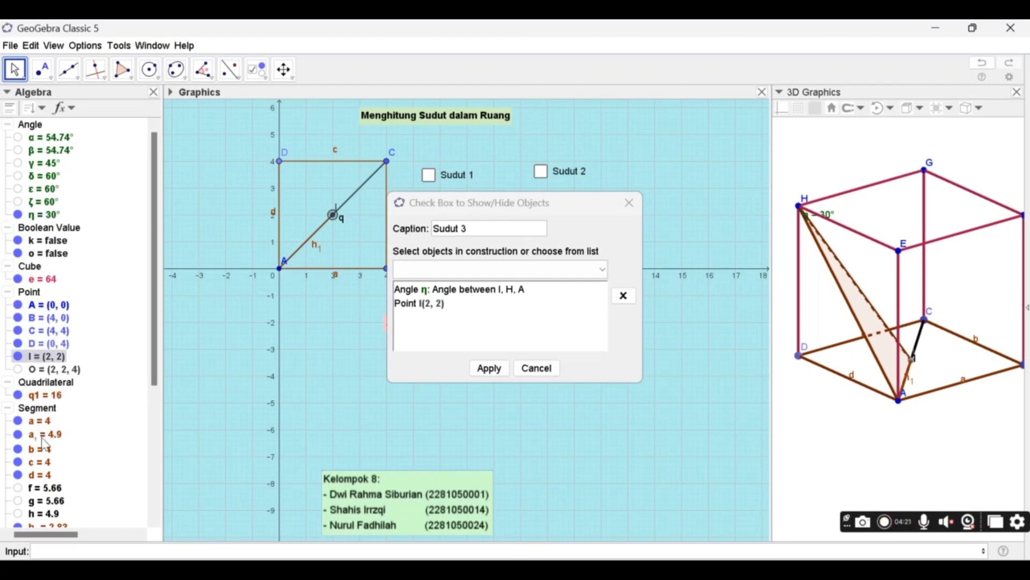
pyautogui.click(45, 436)
pyautogui.scroll(-6, 45, 443)
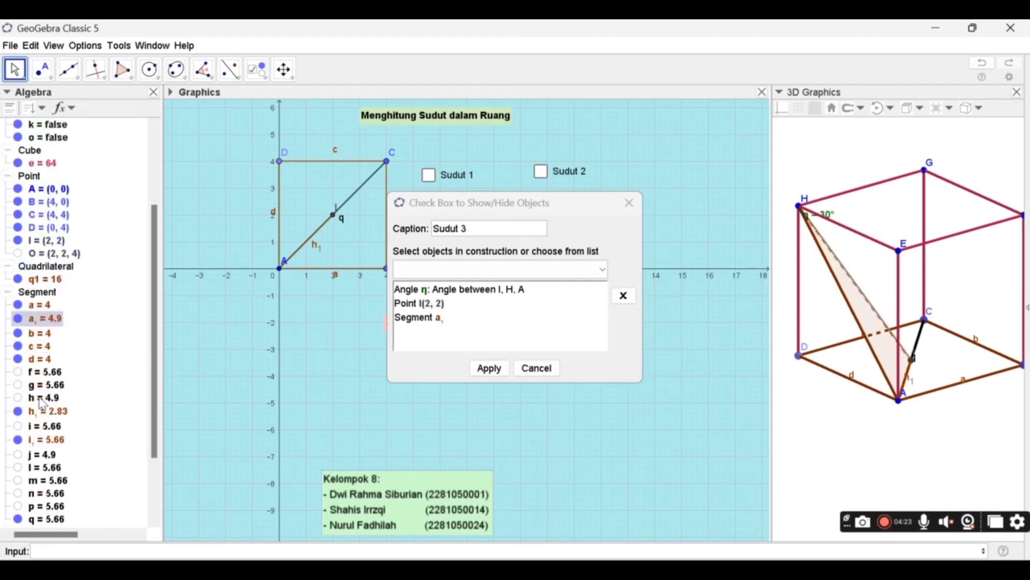
pyautogui.click(41, 413)
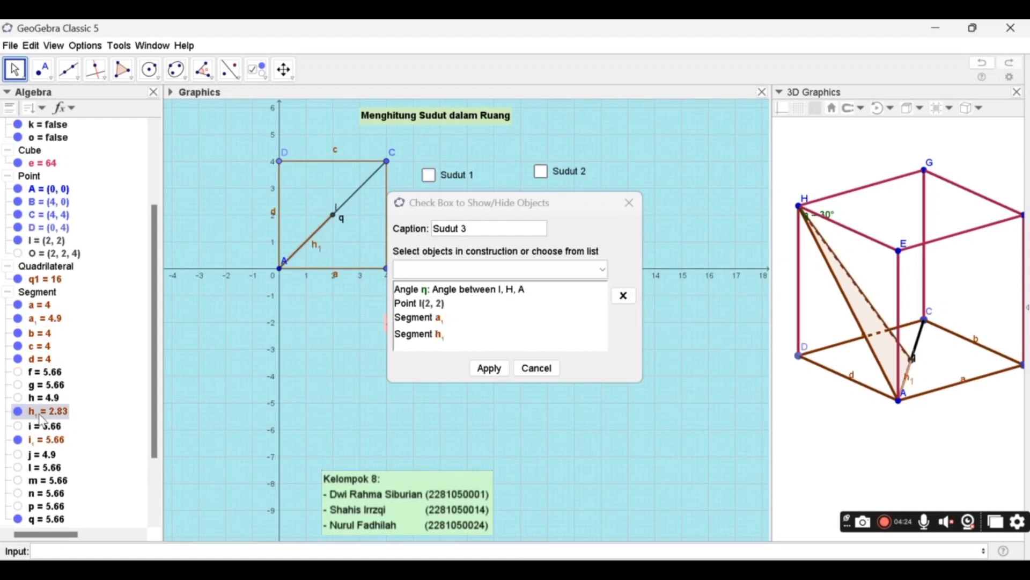
pyautogui.click(47, 442)
# - Add segment q, the ∠IHA text and triangle t1 to the Sudut 3 check box's objects and create the check box
pyautogui.scroll(-4, 47, 441)
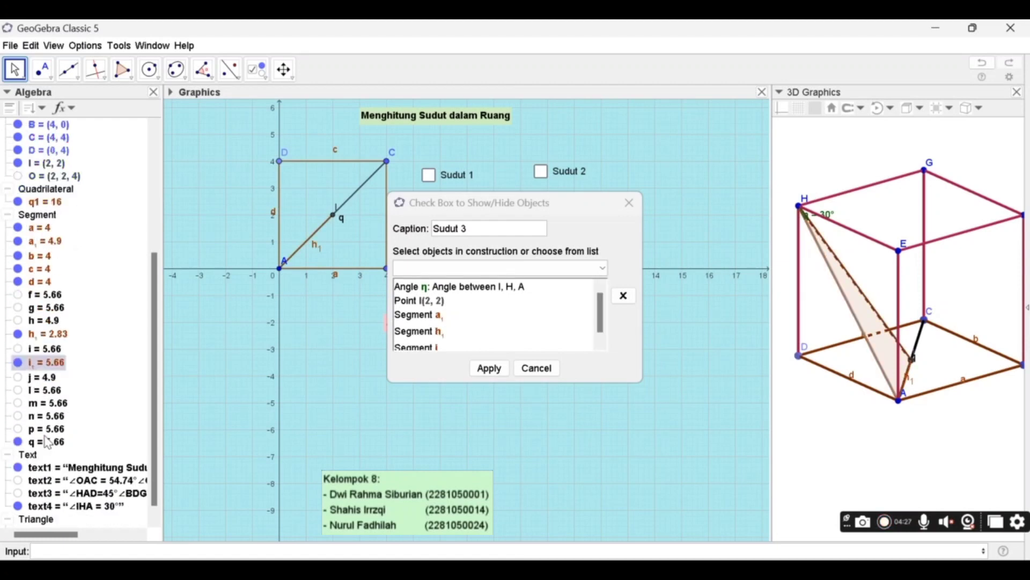
pyautogui.click(35, 443)
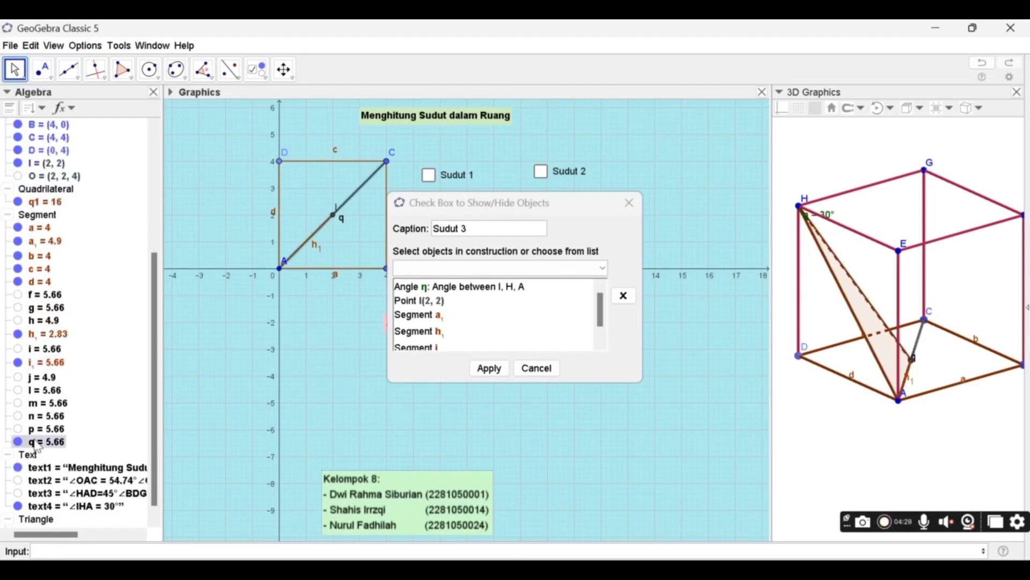
pyautogui.scroll(-1, 36, 446)
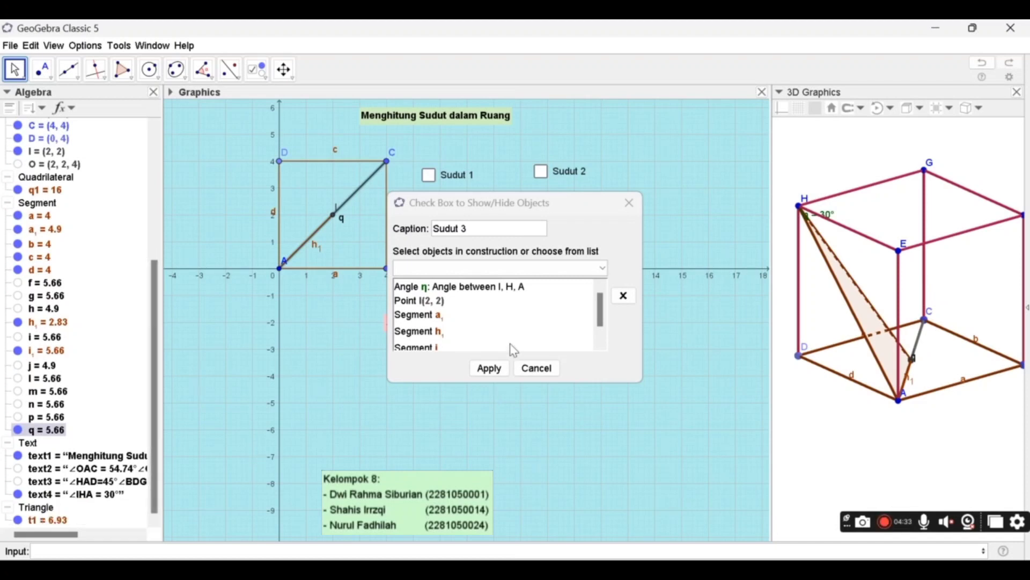
pyautogui.scroll(-1, 514, 349)
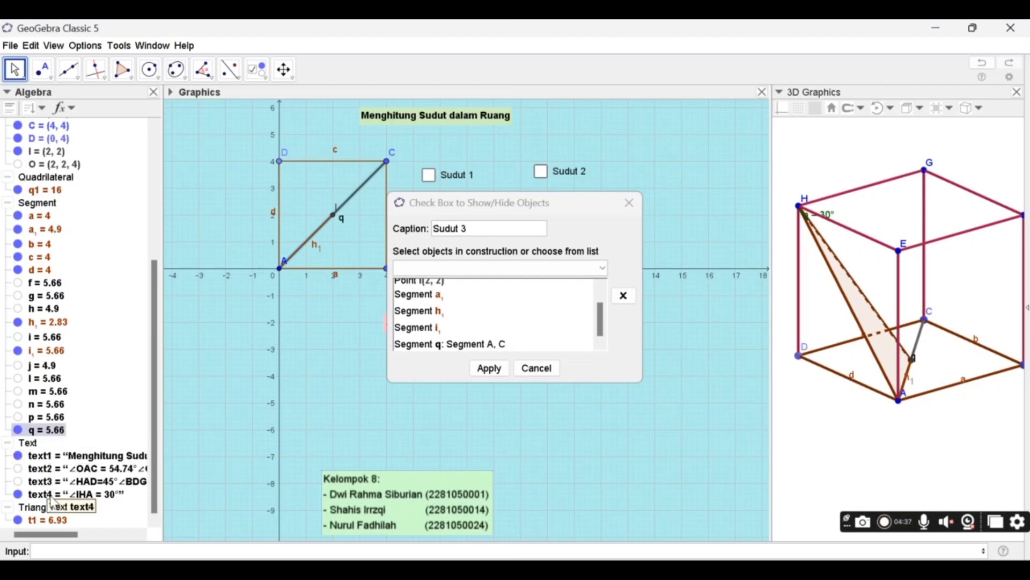
pyautogui.click(57, 520)
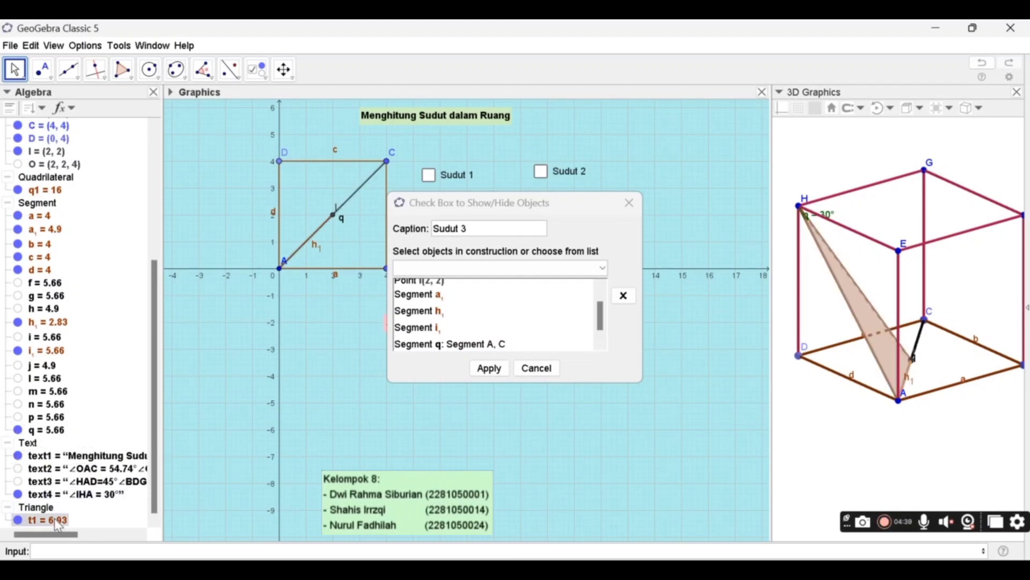
pyautogui.click(494, 372)
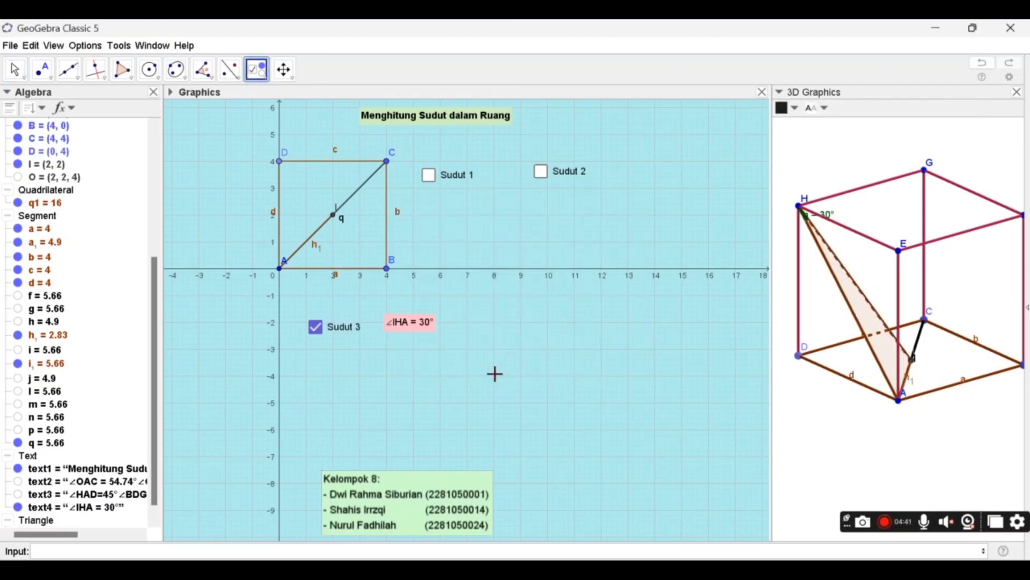
# - Toggle the Sudut 3 check box to test it and leave it unchecked so its linked objects are hidden
pyautogui.click(14, 72)
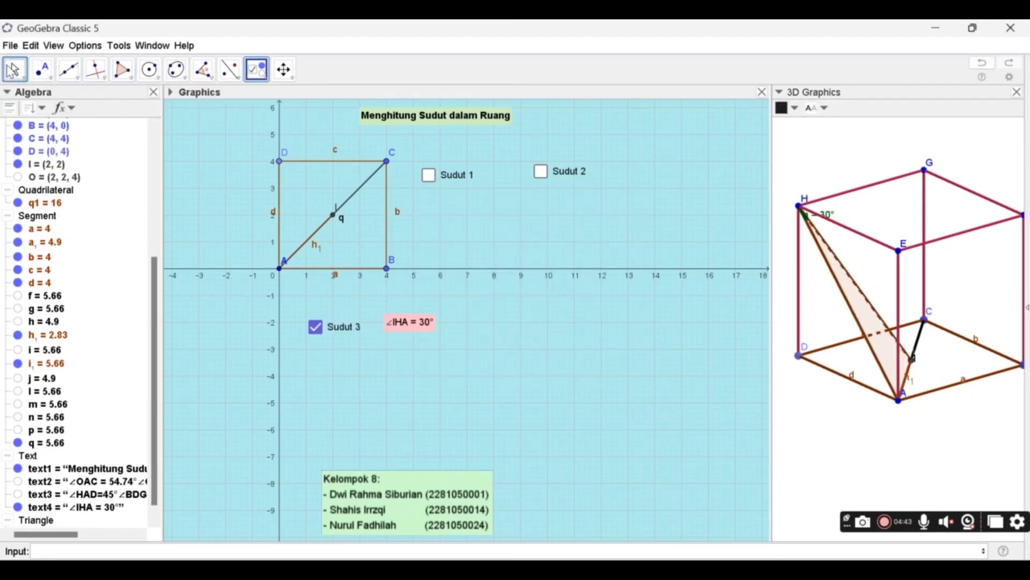
pyautogui.click(316, 327)
pyautogui.click(316, 326)
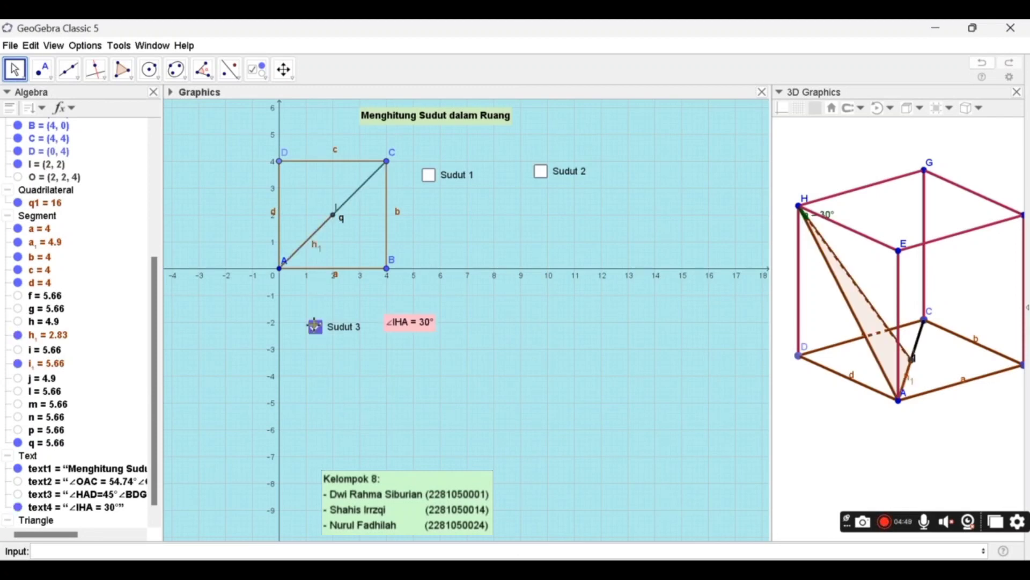
pyautogui.click(316, 327)
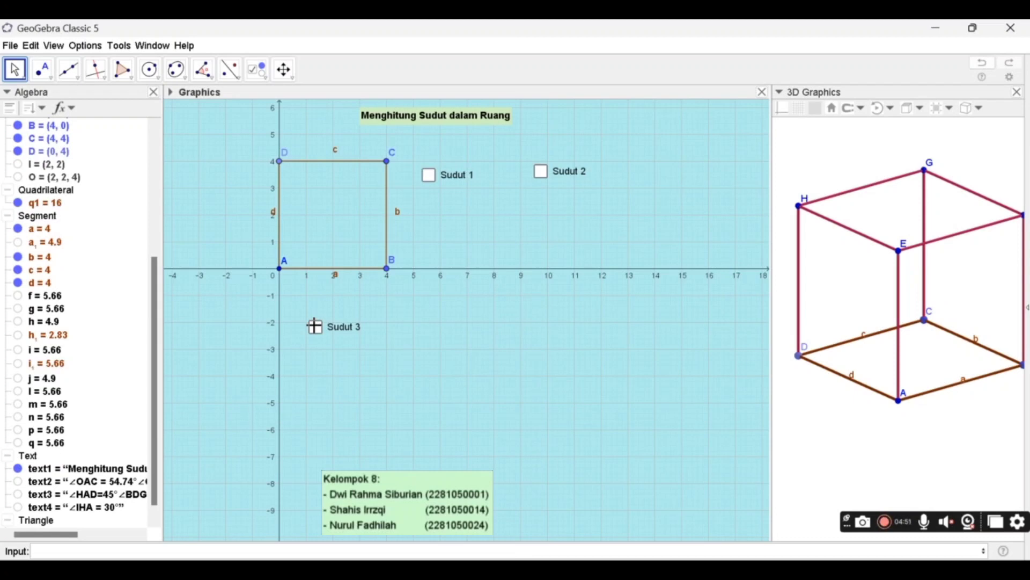